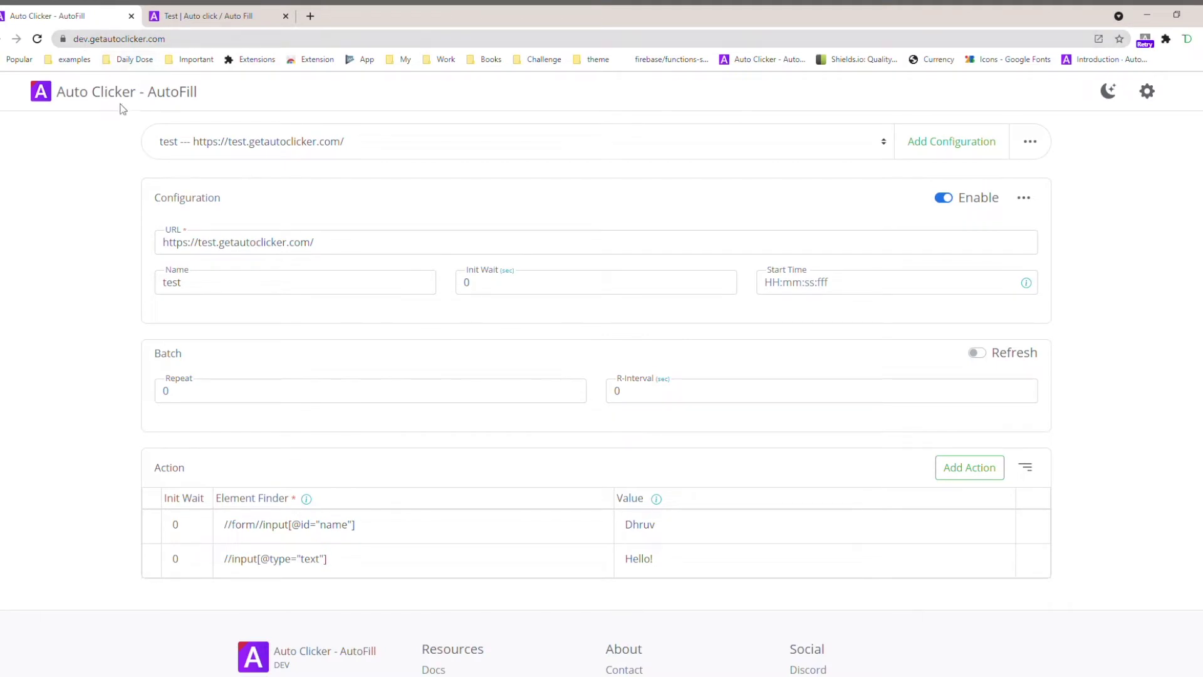
- Review the AutoFill configuration page and select its full URL
scroll(111, 186, down, 2)
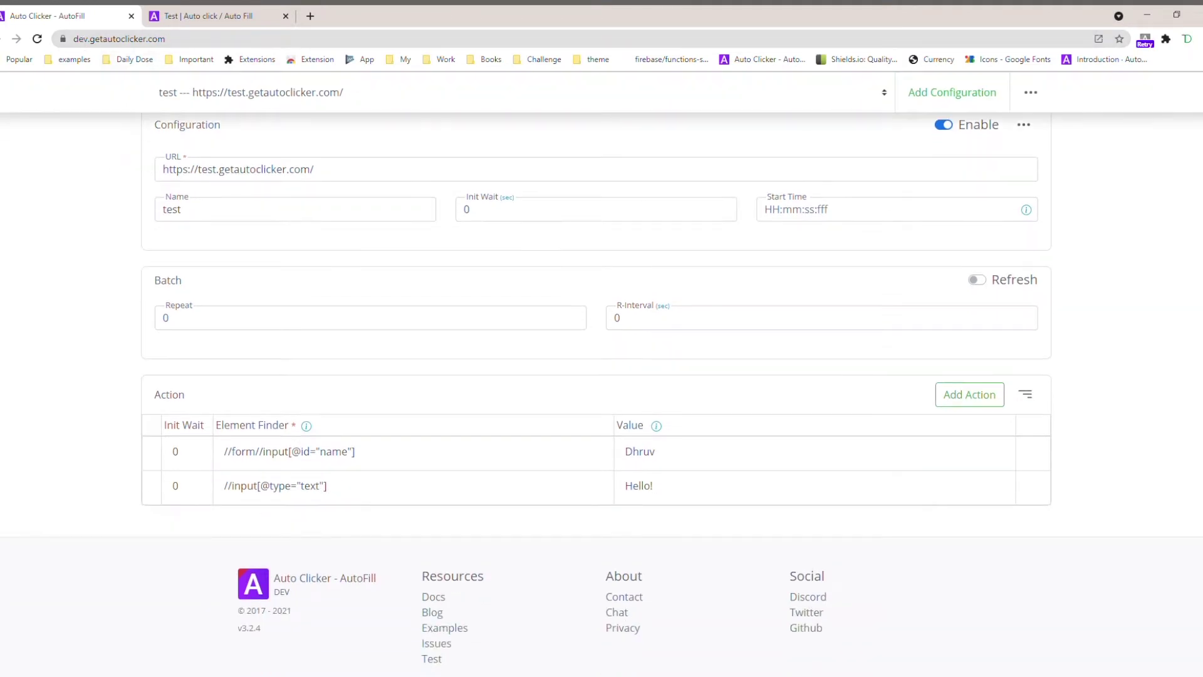
drag(319, 599, 270, 598)
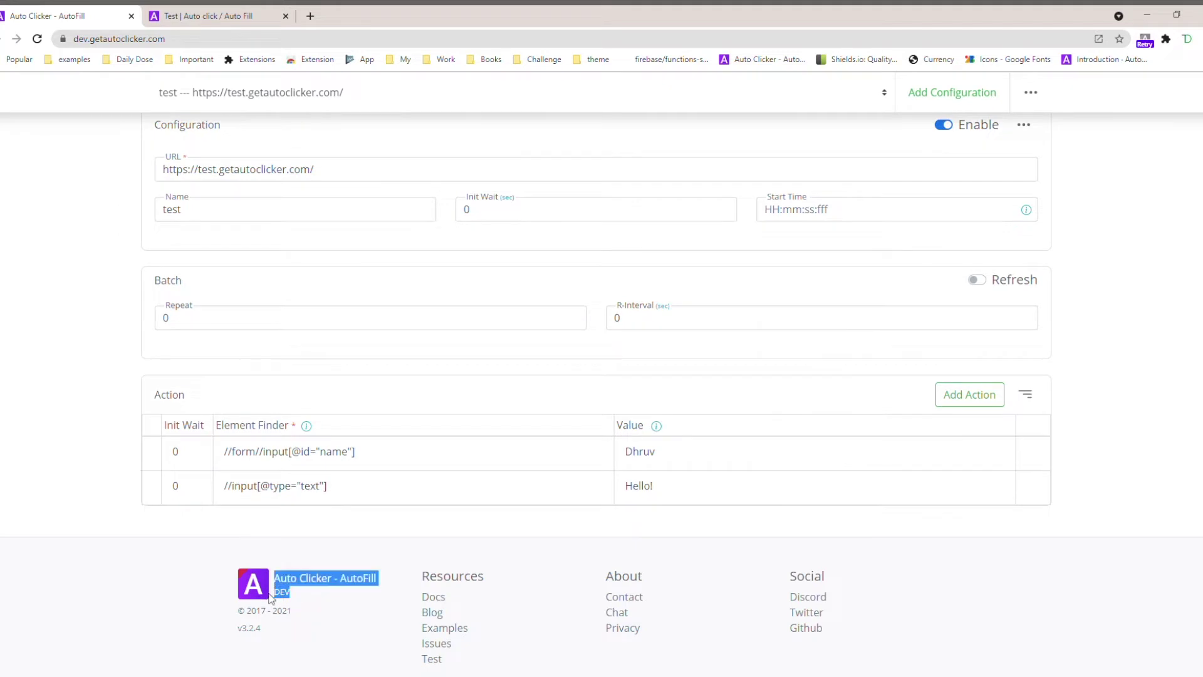
click(382, 598)
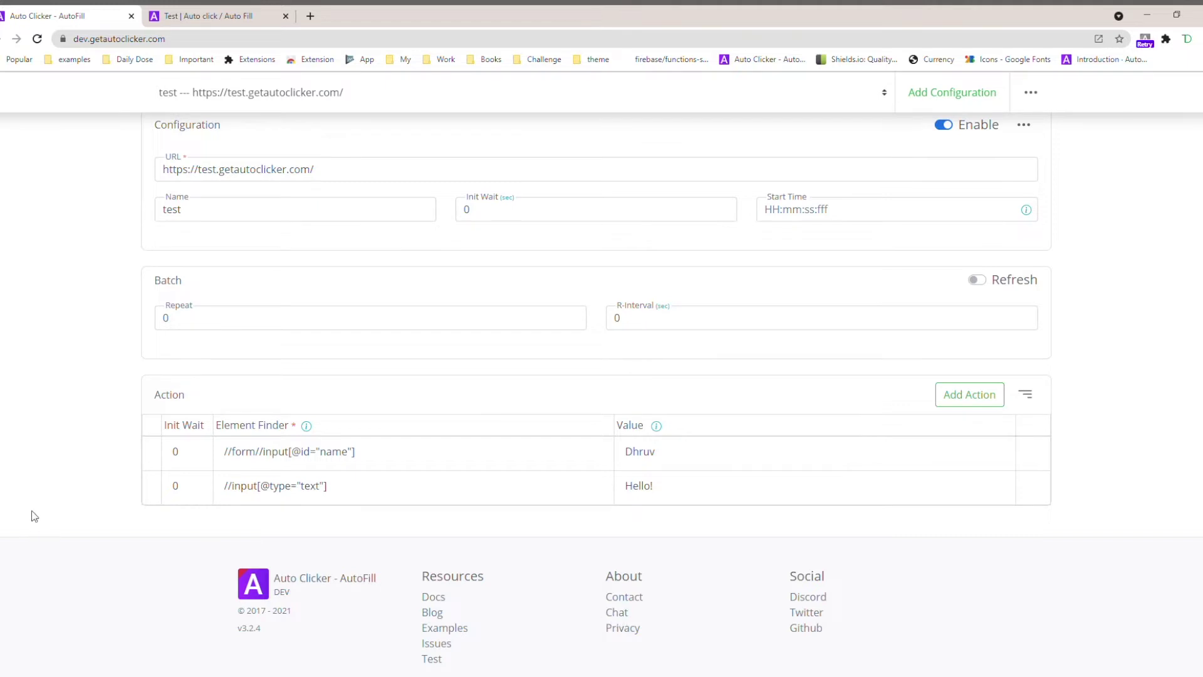
scroll(71, 480, up, 2)
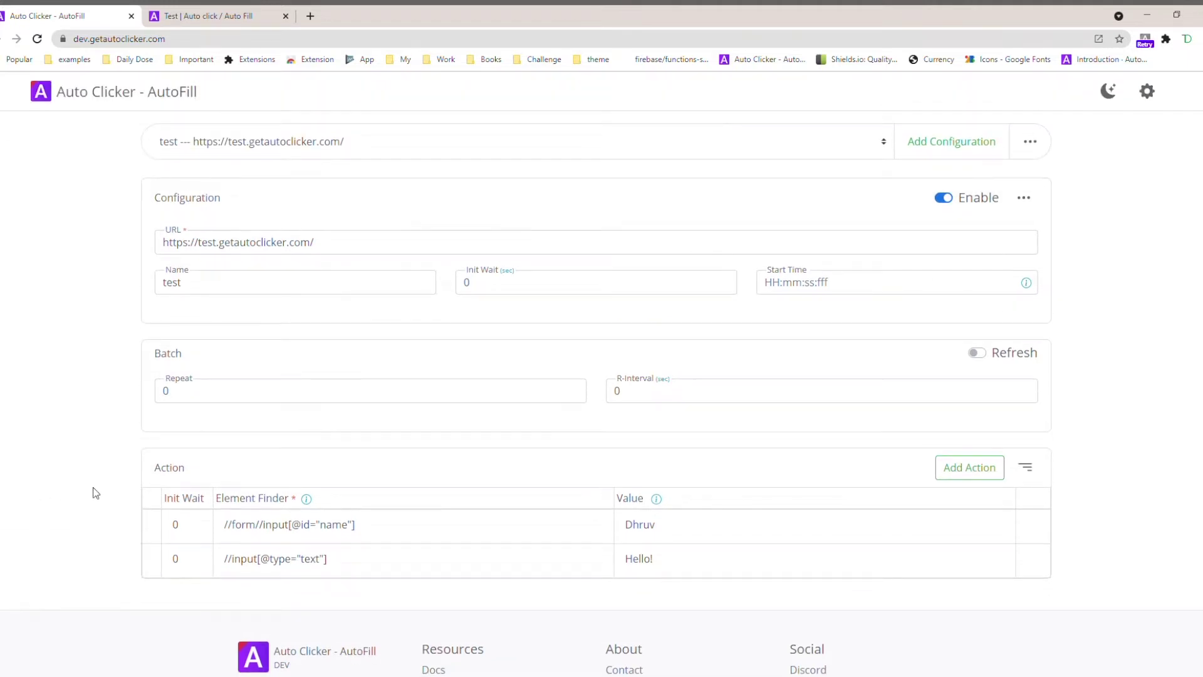
drag(339, 242, 75, 254)
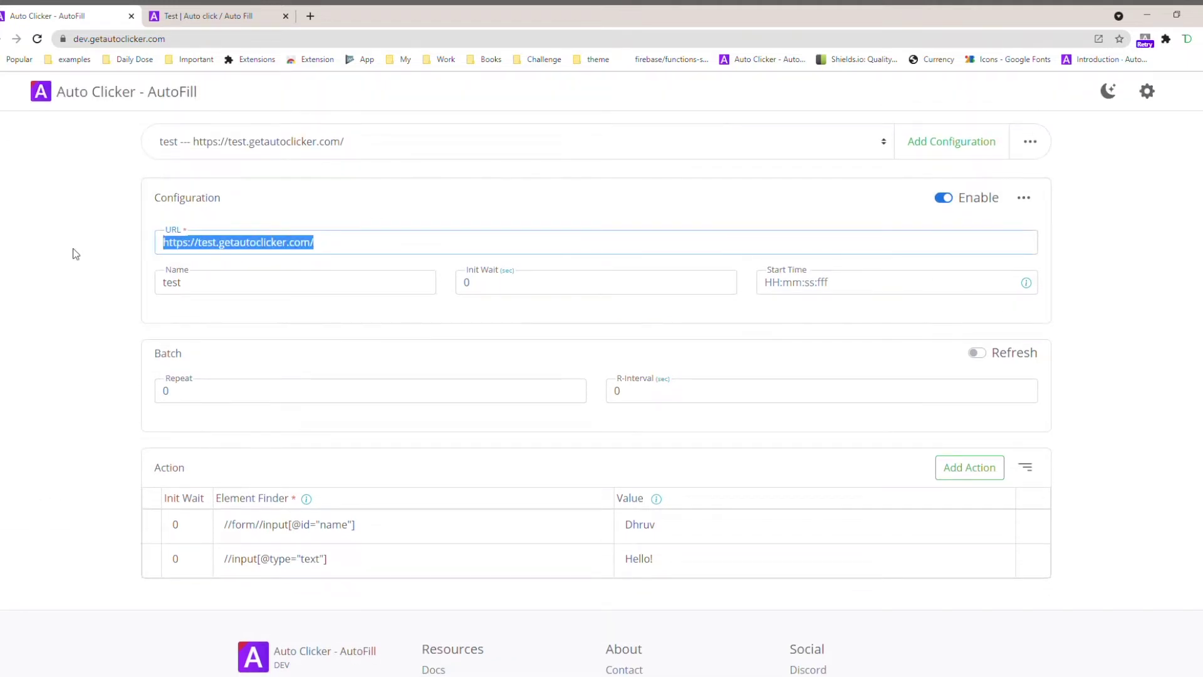
click(217, 16)
click(69, 16)
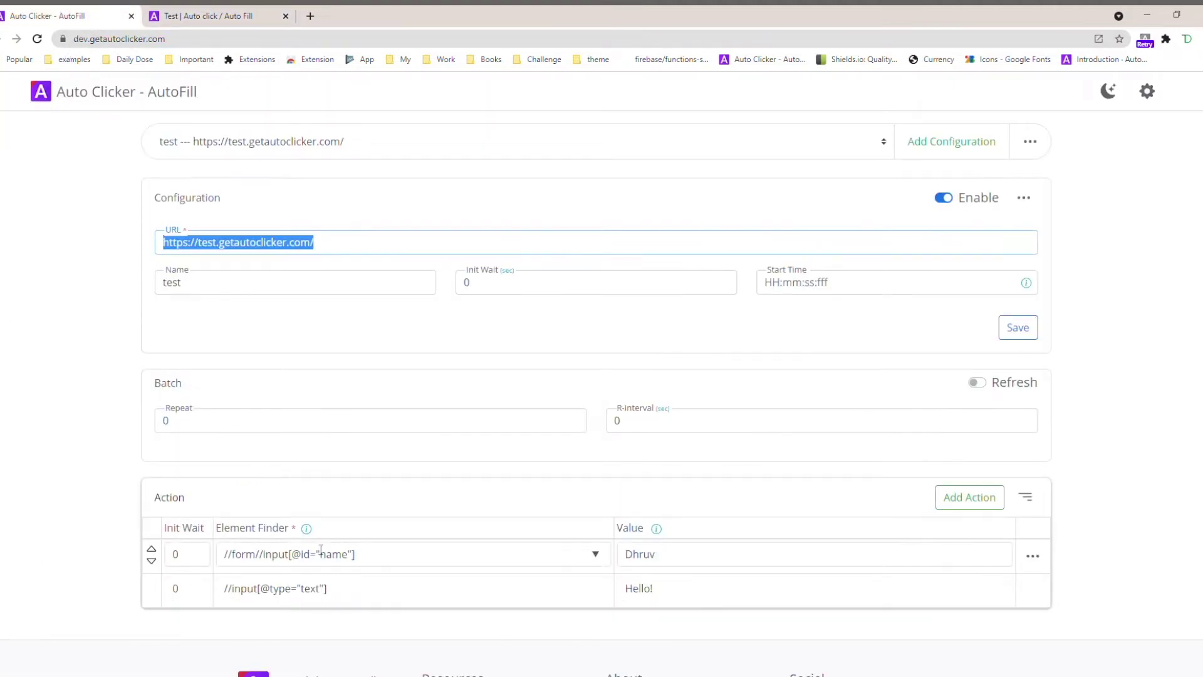
- Search the first action's name-field XPath in DevTools Elements and find its match inside the iframe
drag(370, 560, 206, 565)
key(ctrl+c)
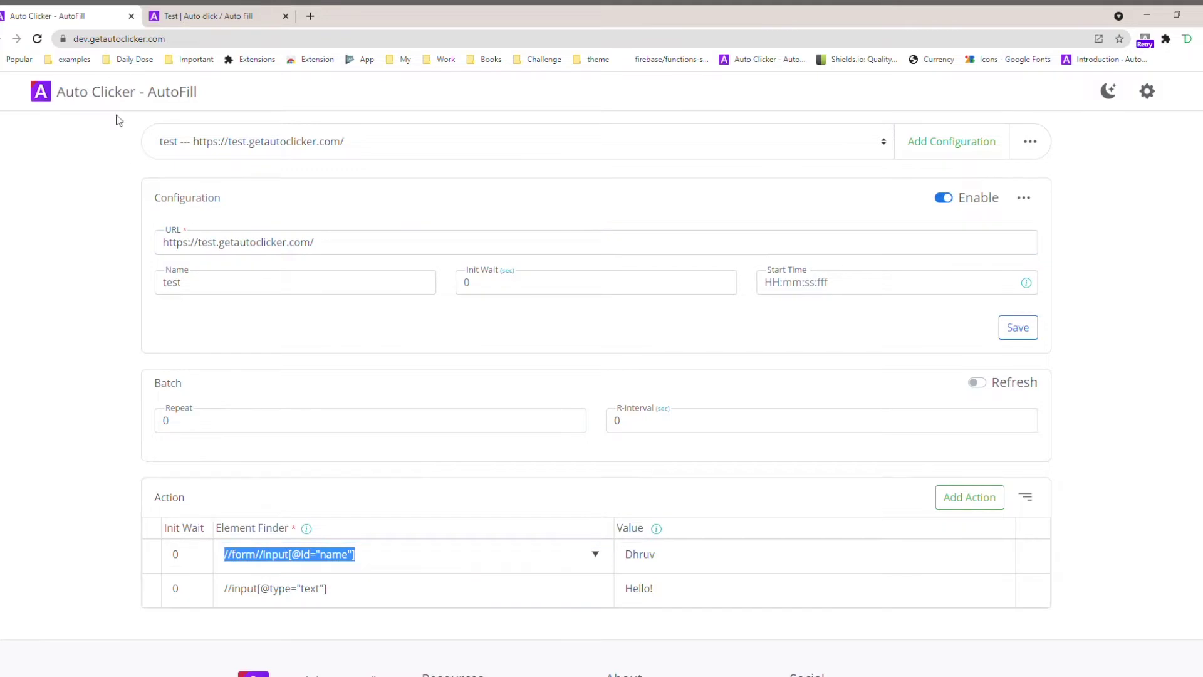
click(202, 11)
key(ctrl+f)
key(ctrl+v)
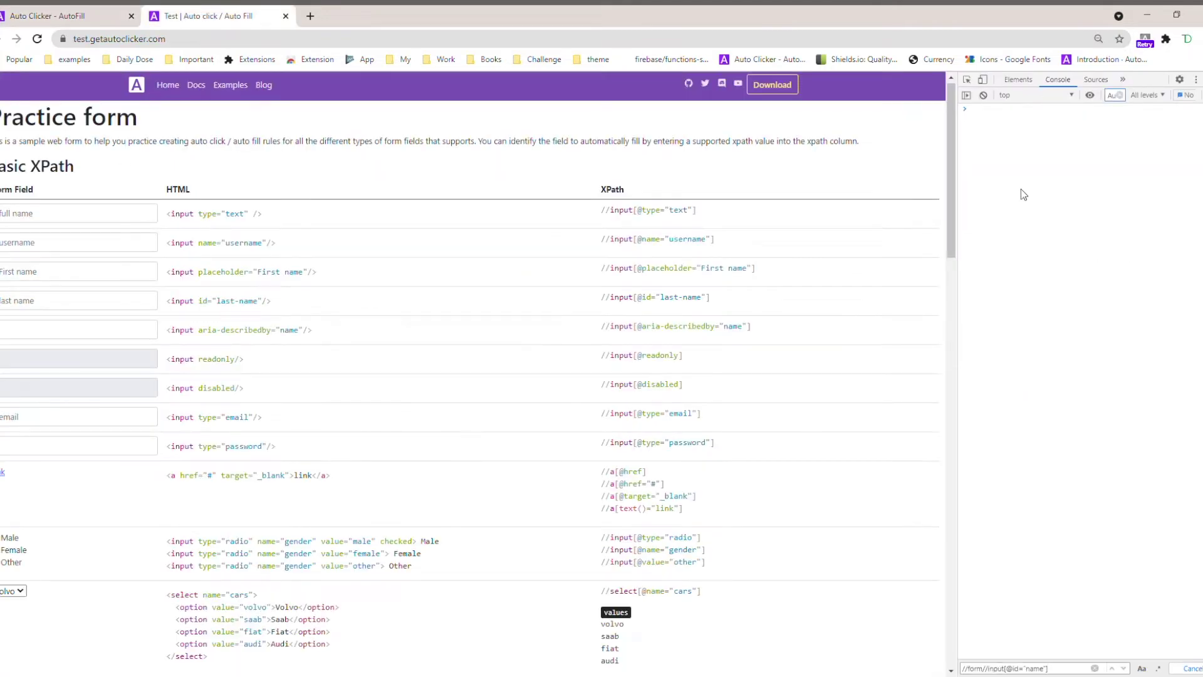
click(1018, 80)
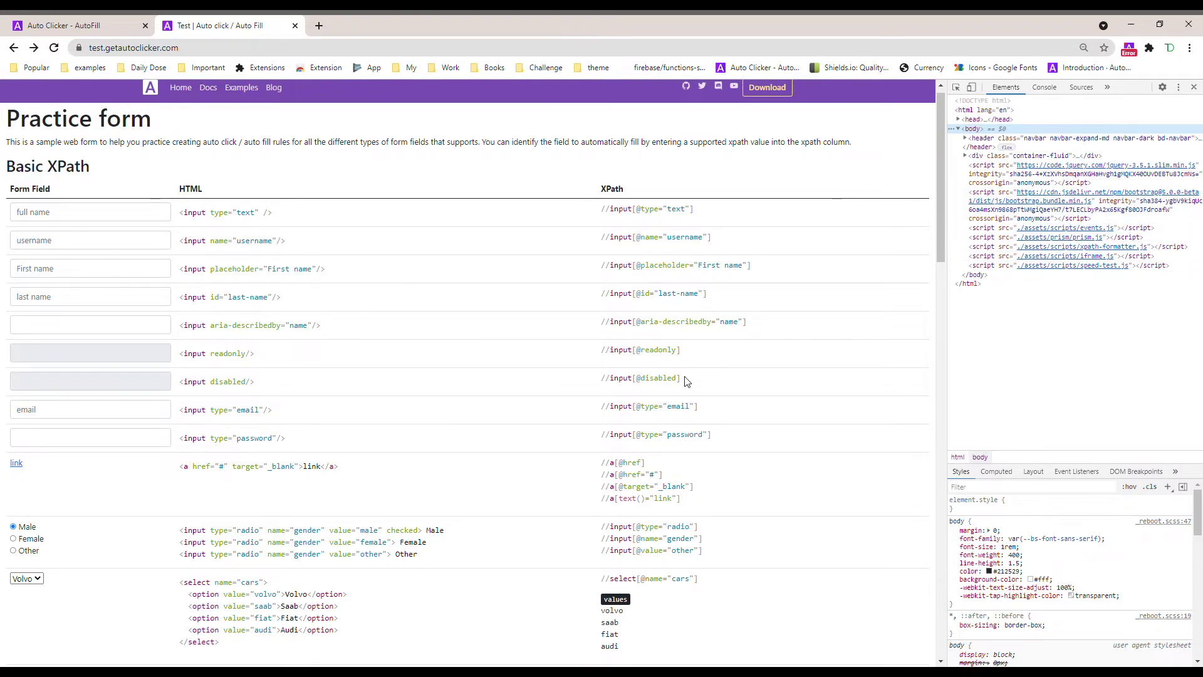
key(ctrl+f)
key(Return)
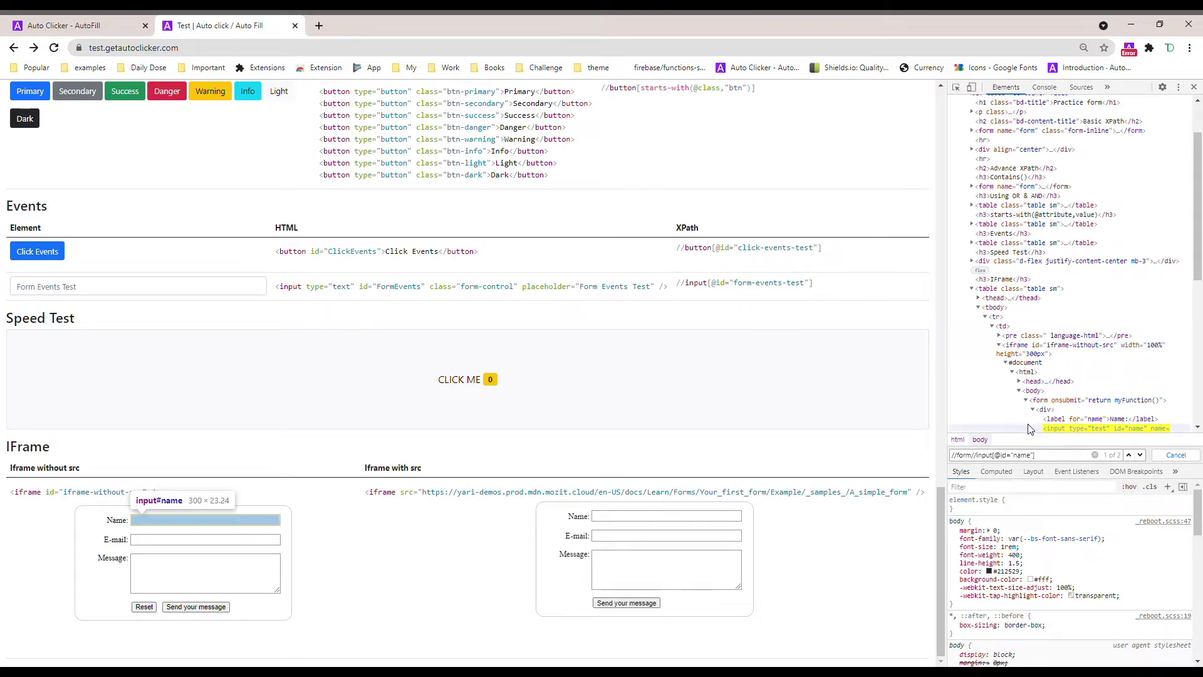
click(43, 25)
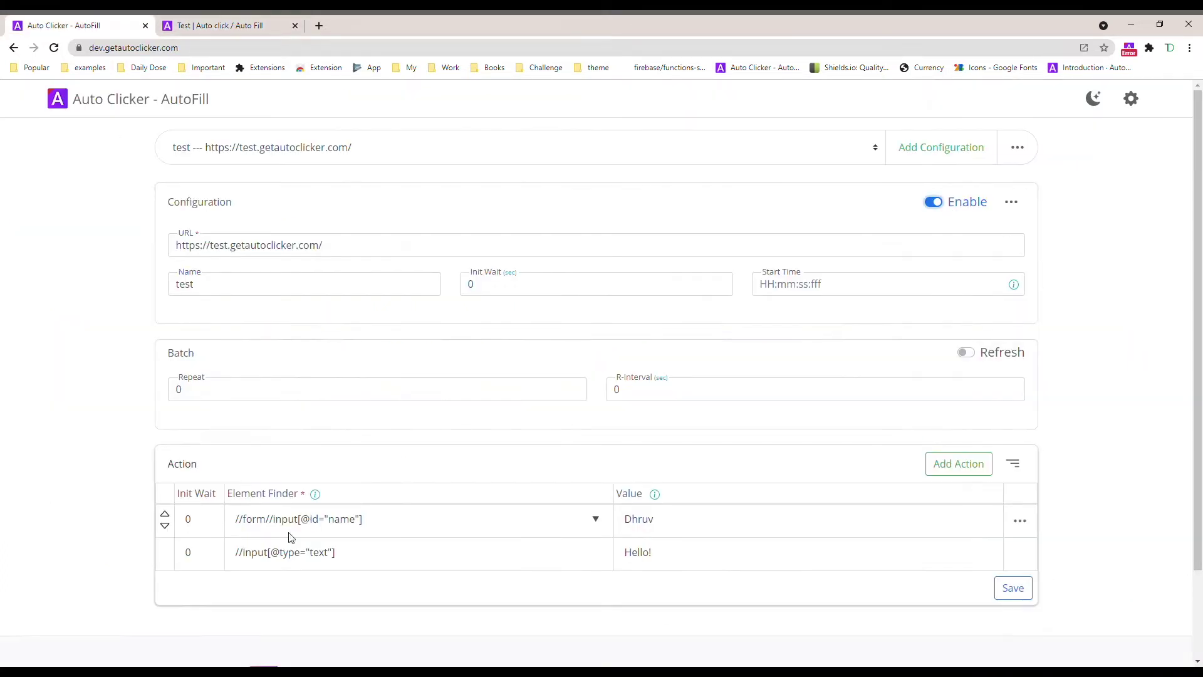
drag(362, 554, 113, 538)
key(ctrl+c)
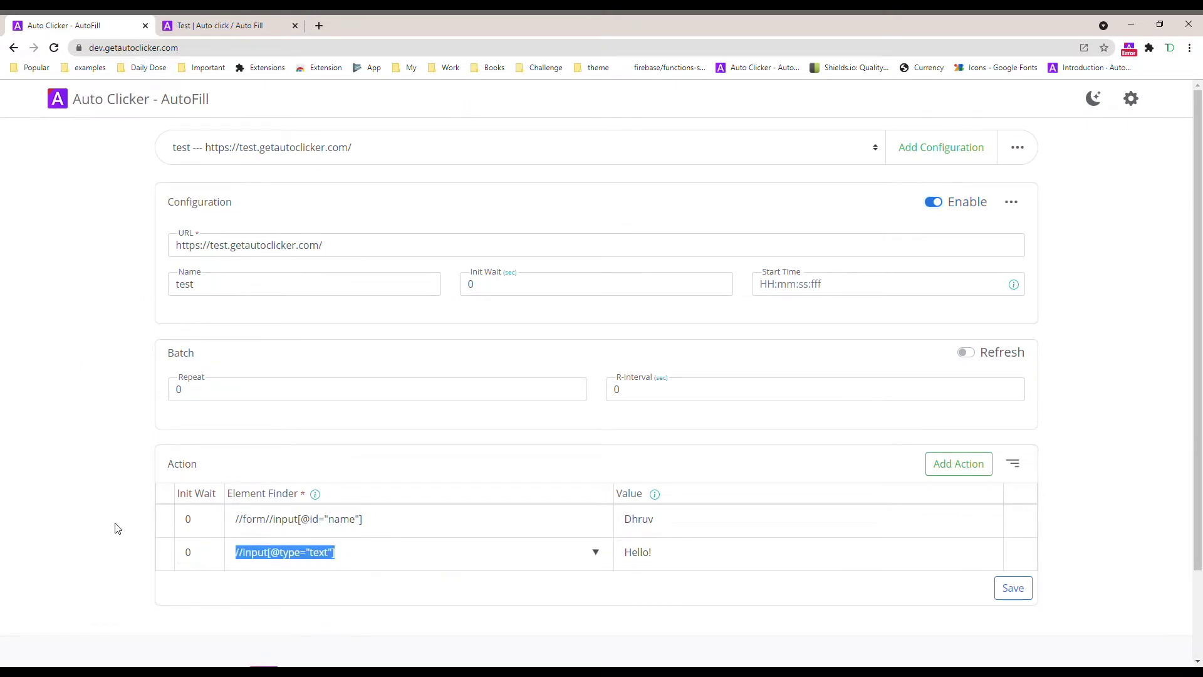
click(253, 21)
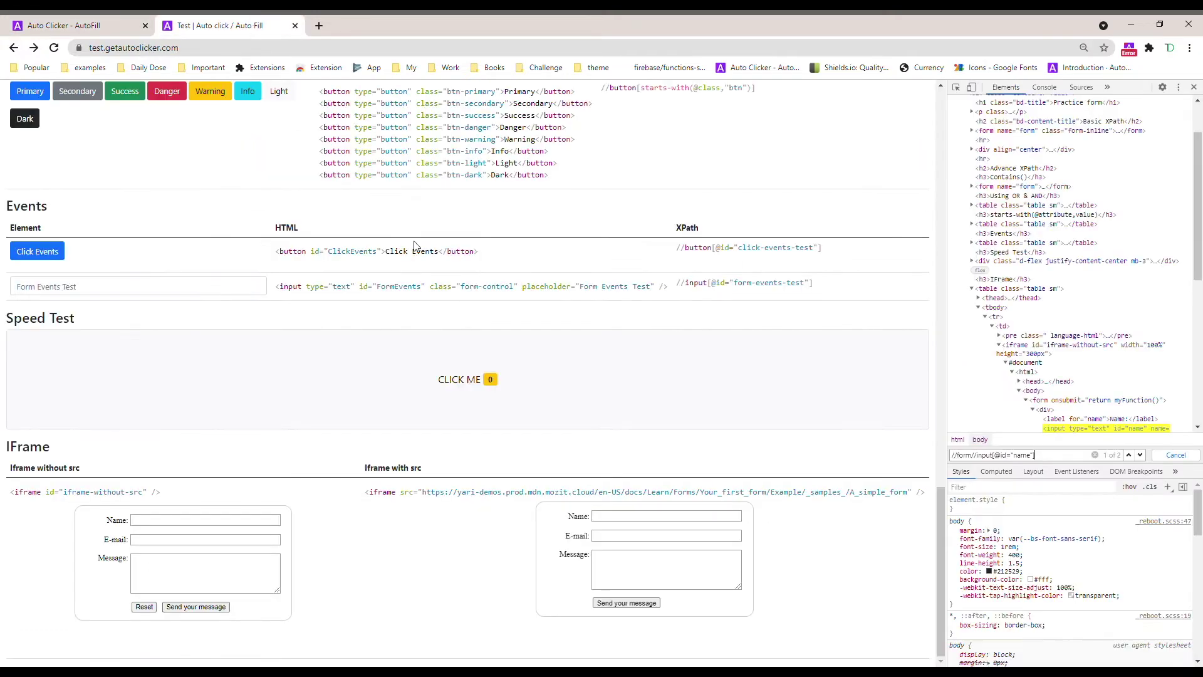
click(1044, 455)
key(ctrl+a)
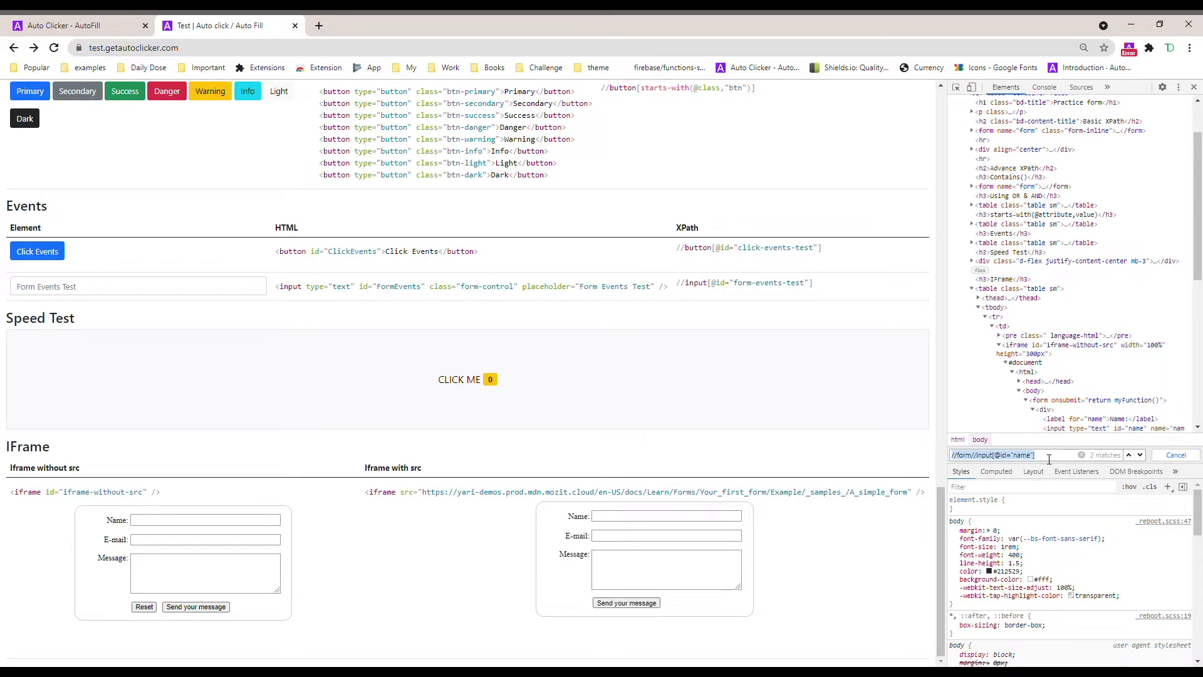
key(ctrl+v)
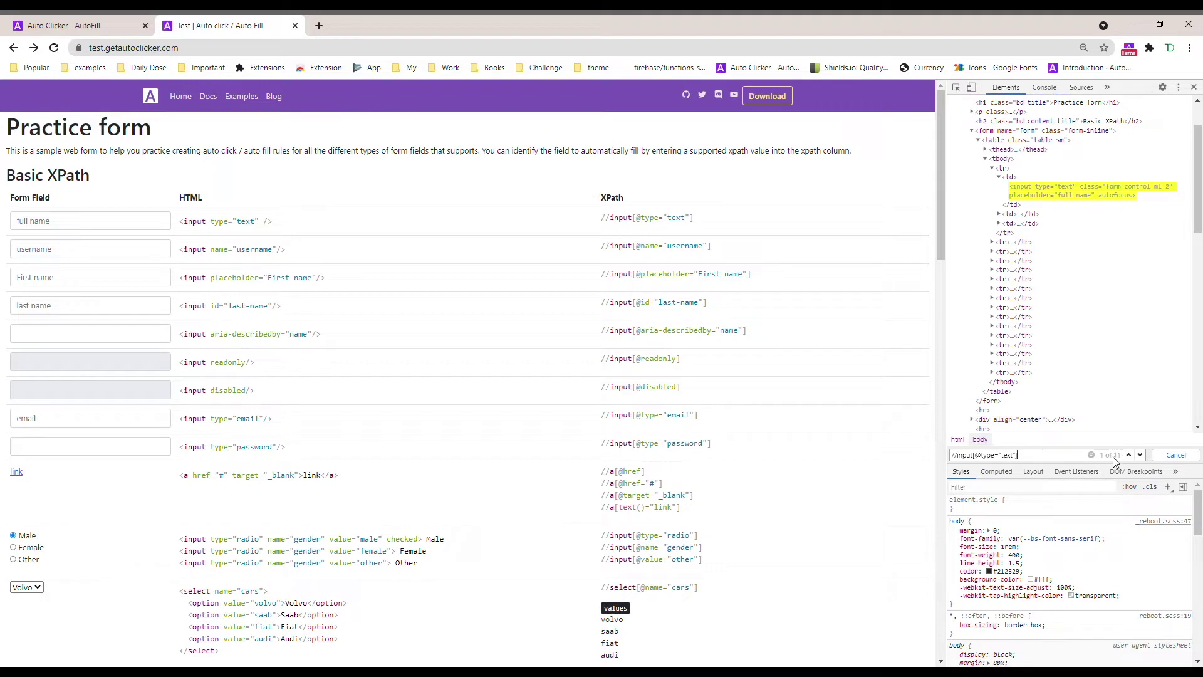
key(Return)
key(Return)
key(Return)
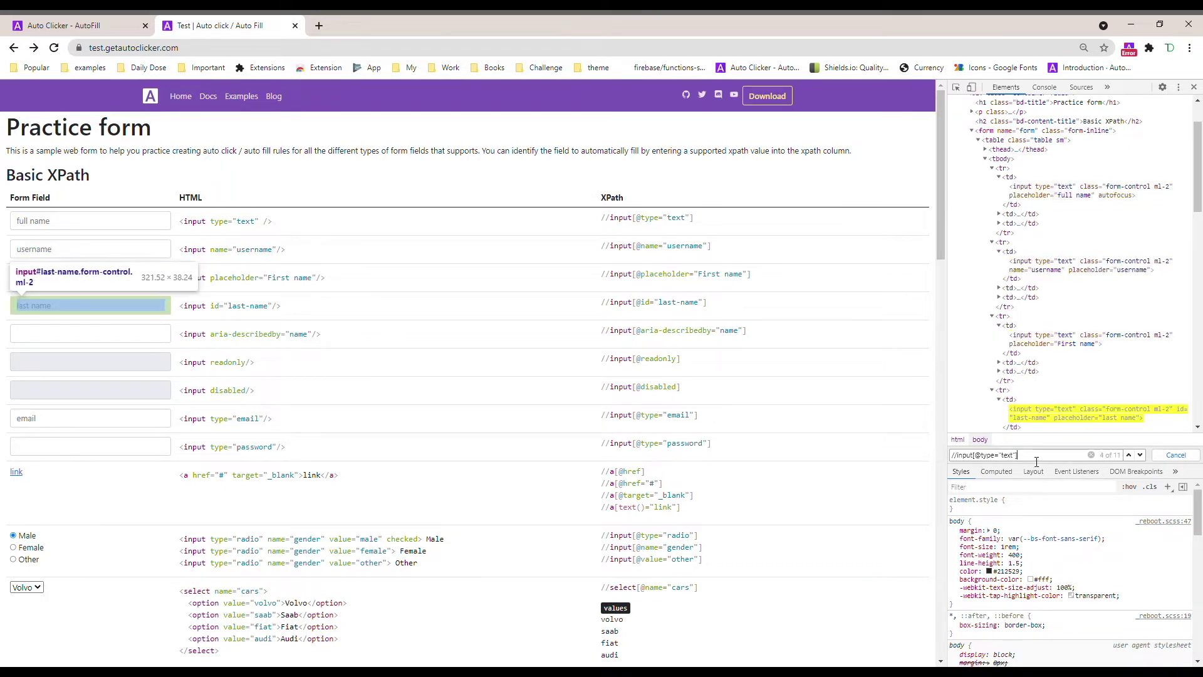
key(Return)
key(Return)
key(Return)
key(Return)
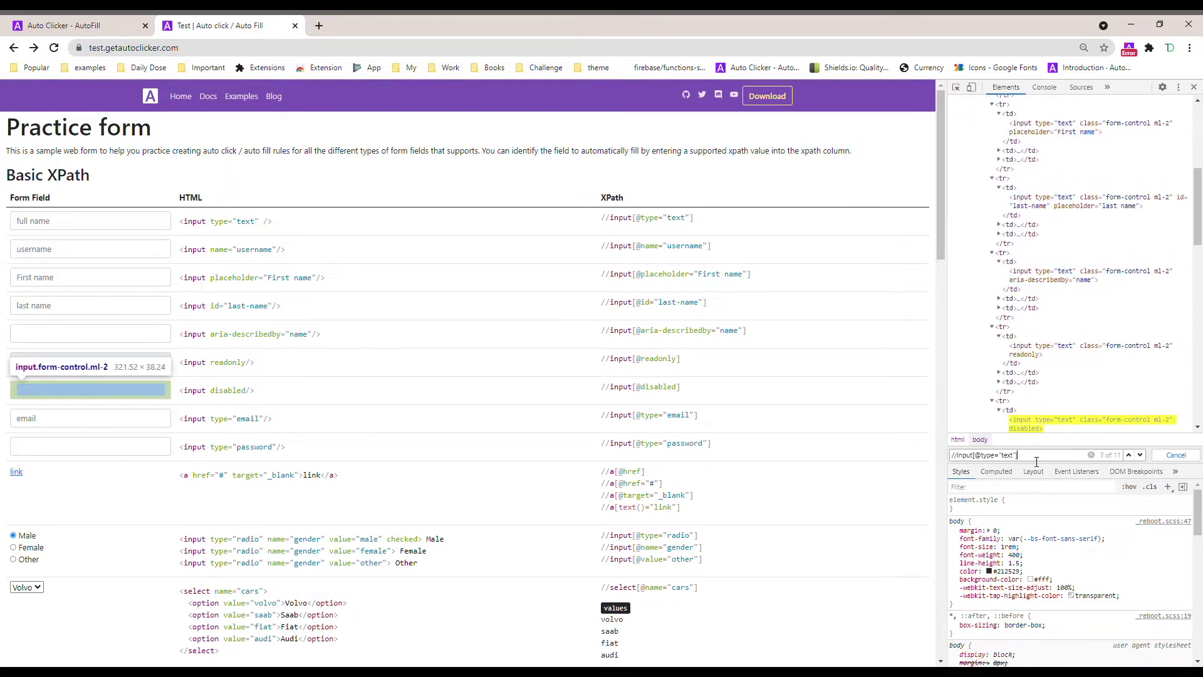
click(72, 25)
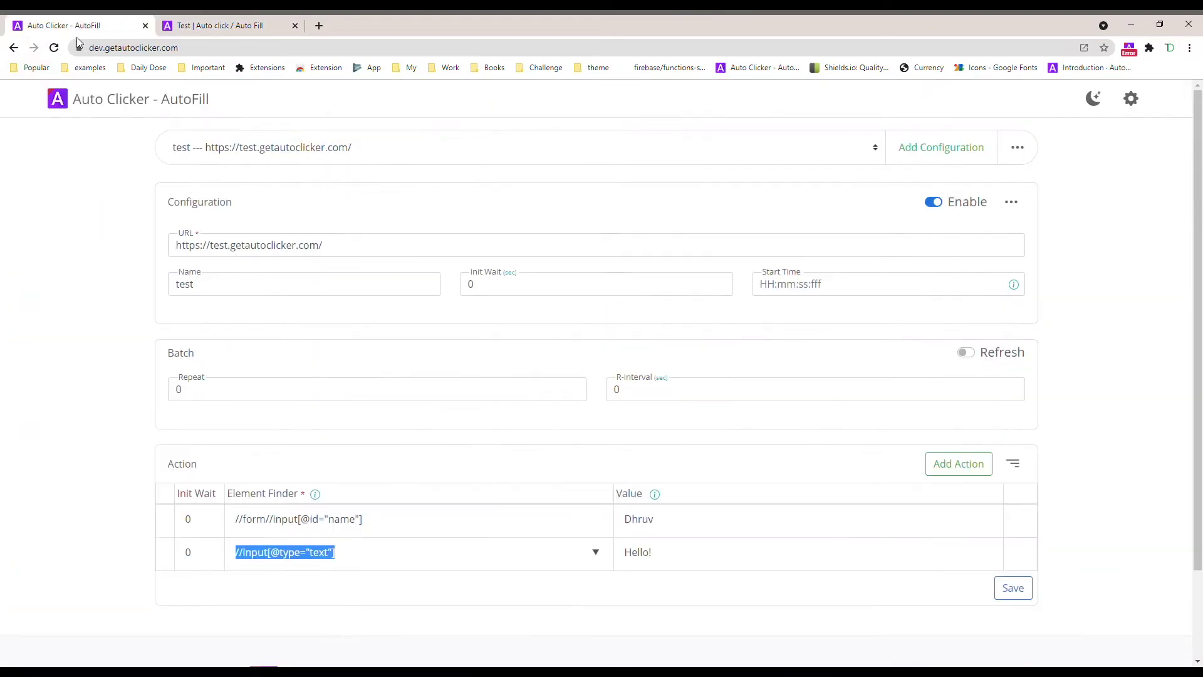
- Save the name-field and Hello! actions, then bring up Settings showing Retry 10, interval 1, Stop
drag(666, 558, 613, 557)
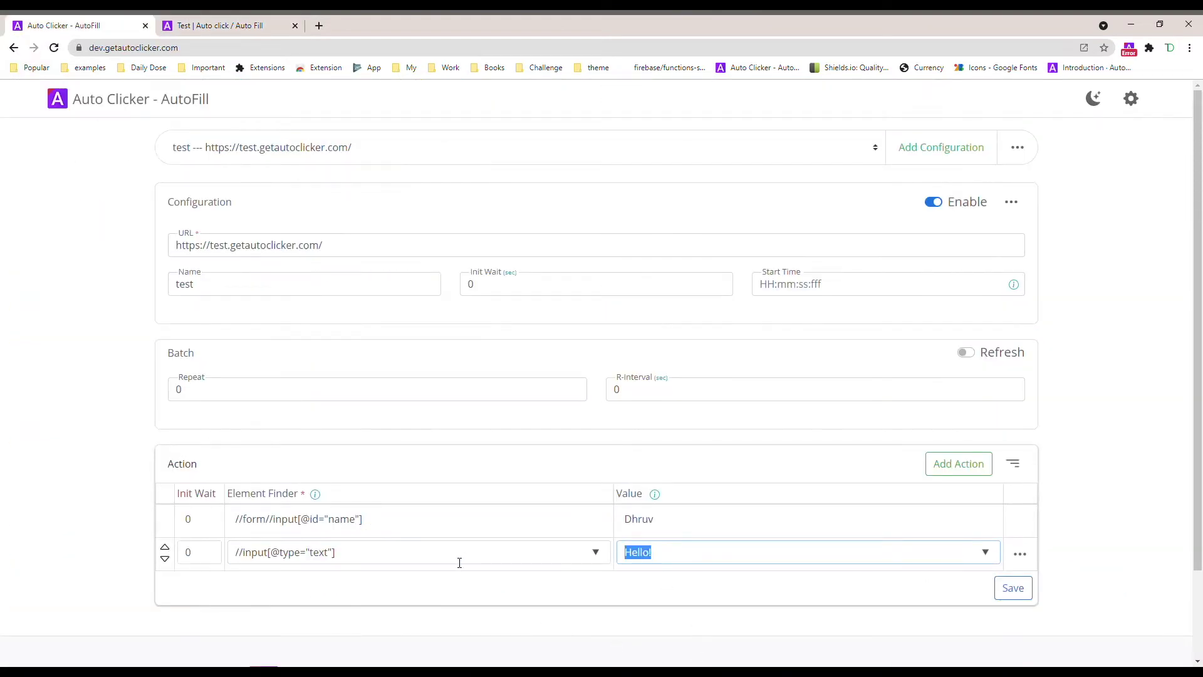
mouse_move(361, 521)
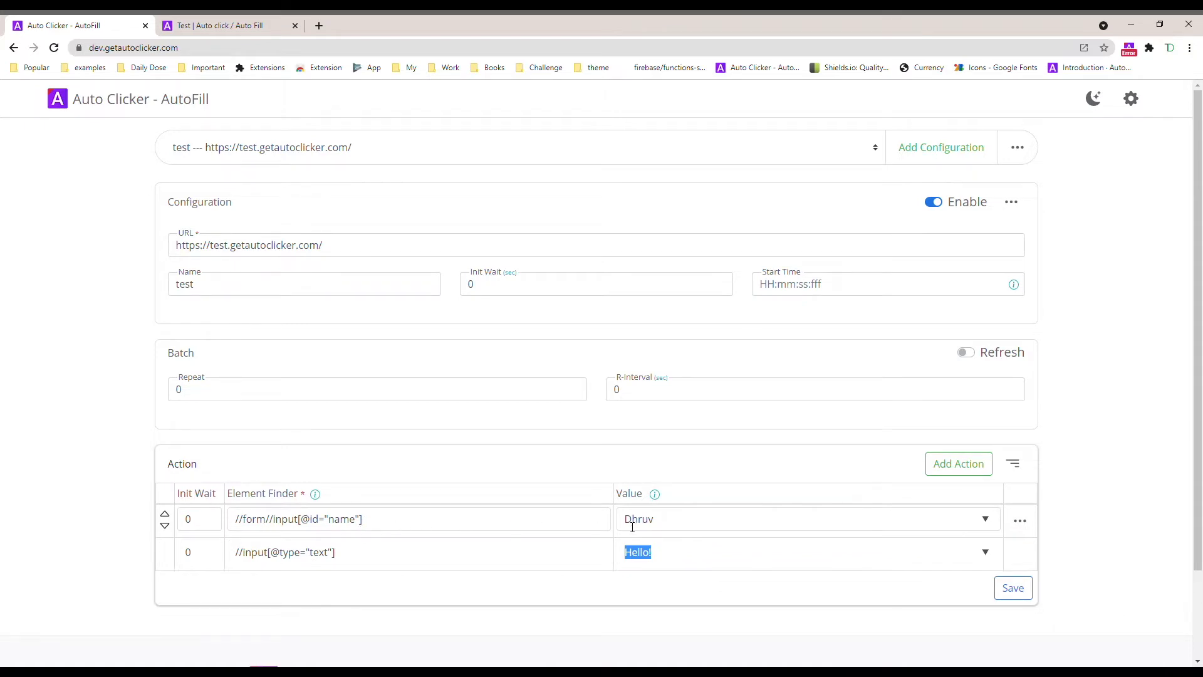
click(1014, 588)
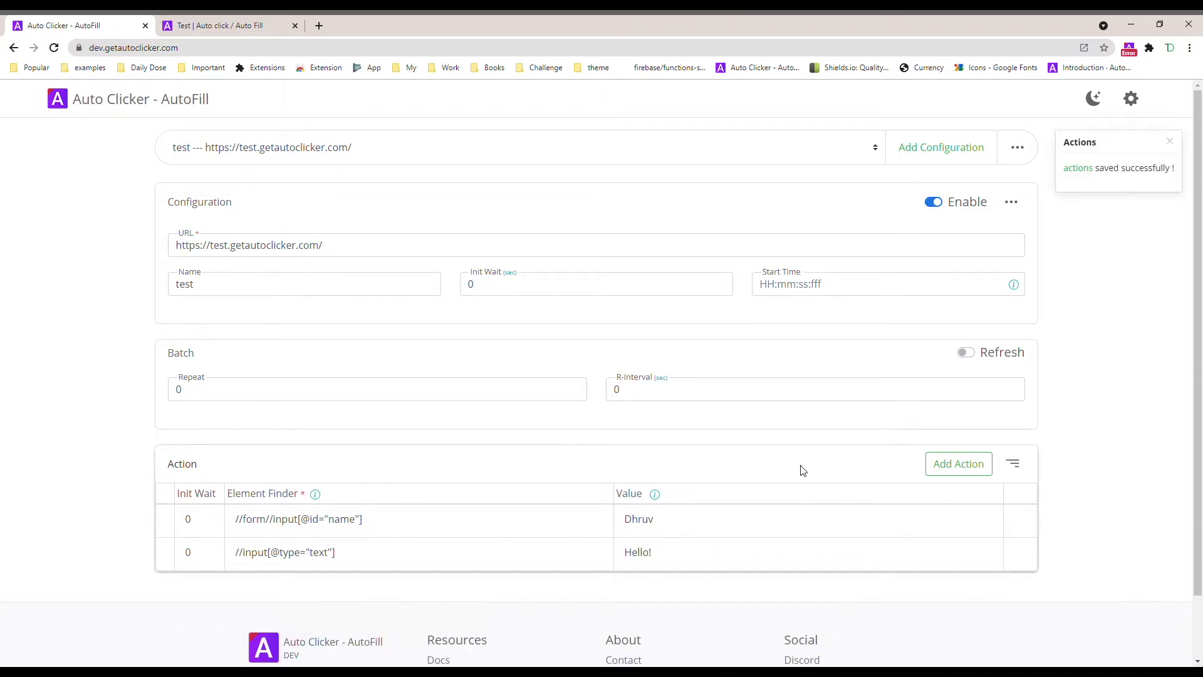
click(1130, 99)
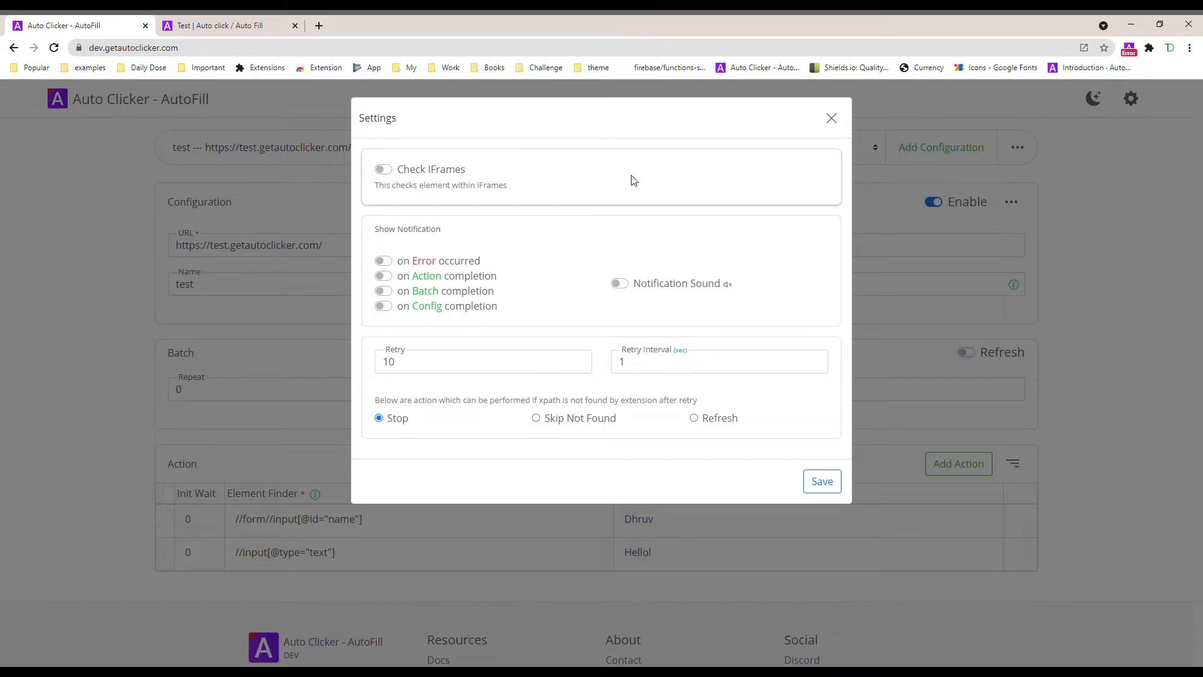
click(221, 28)
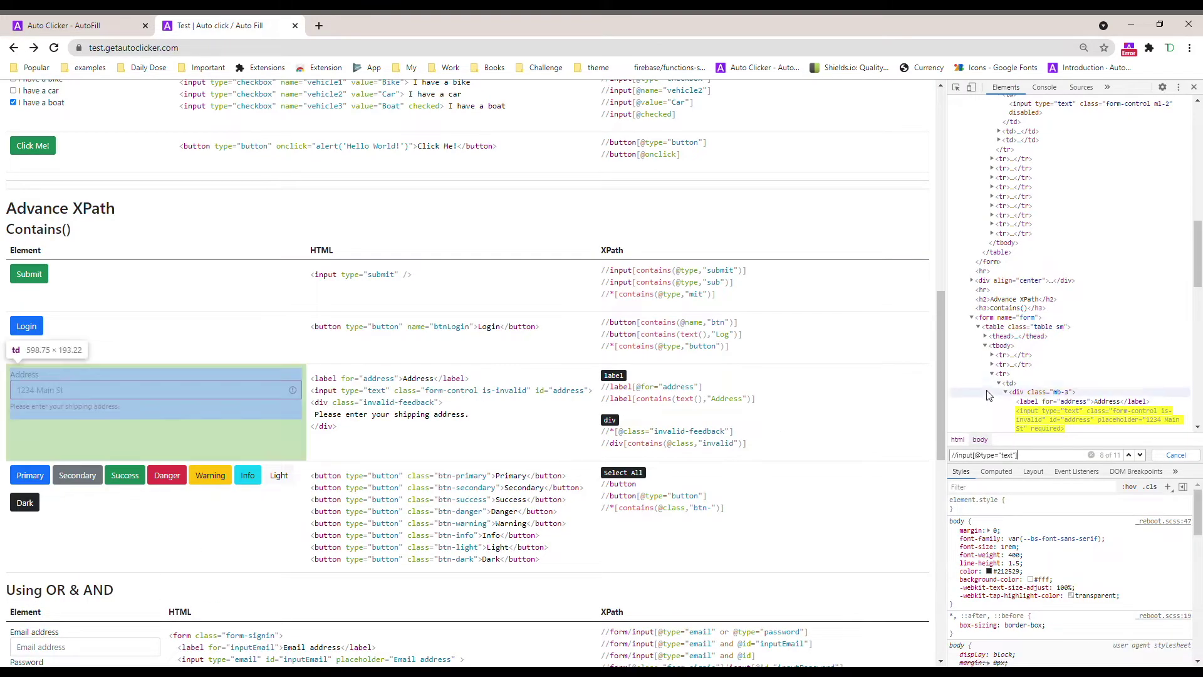
click(53, 49)
click(1044, 88)
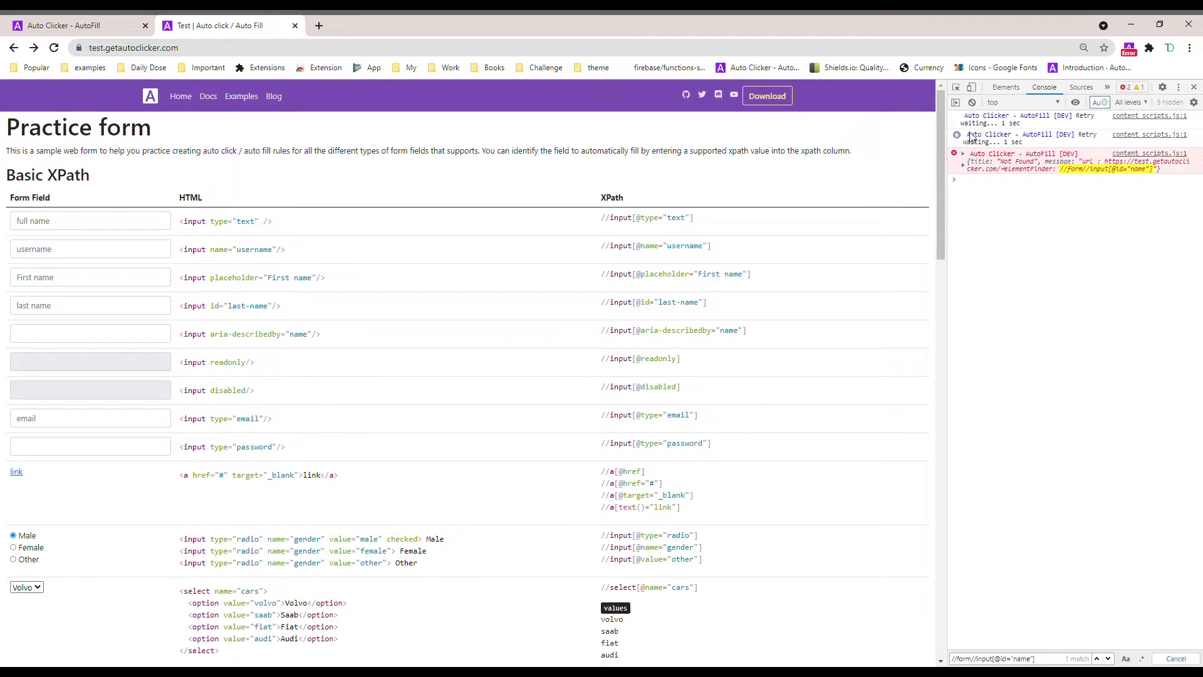
drag(954, 176, 860, 173)
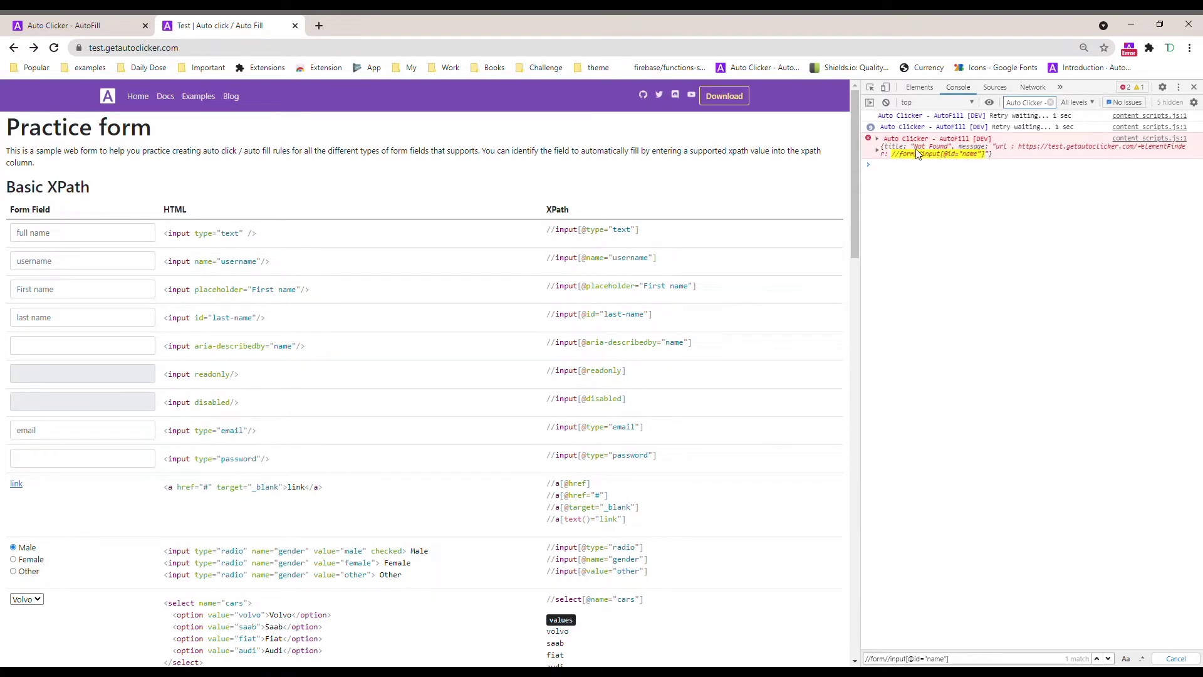
click(921, 88)
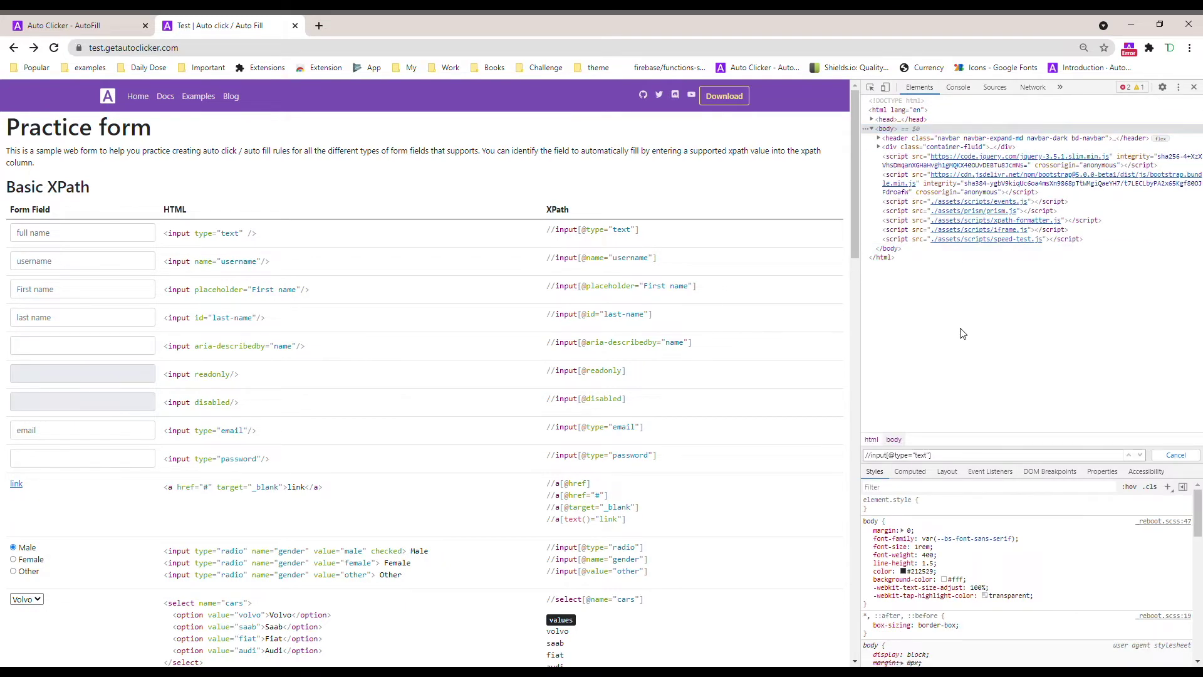
key(Return)
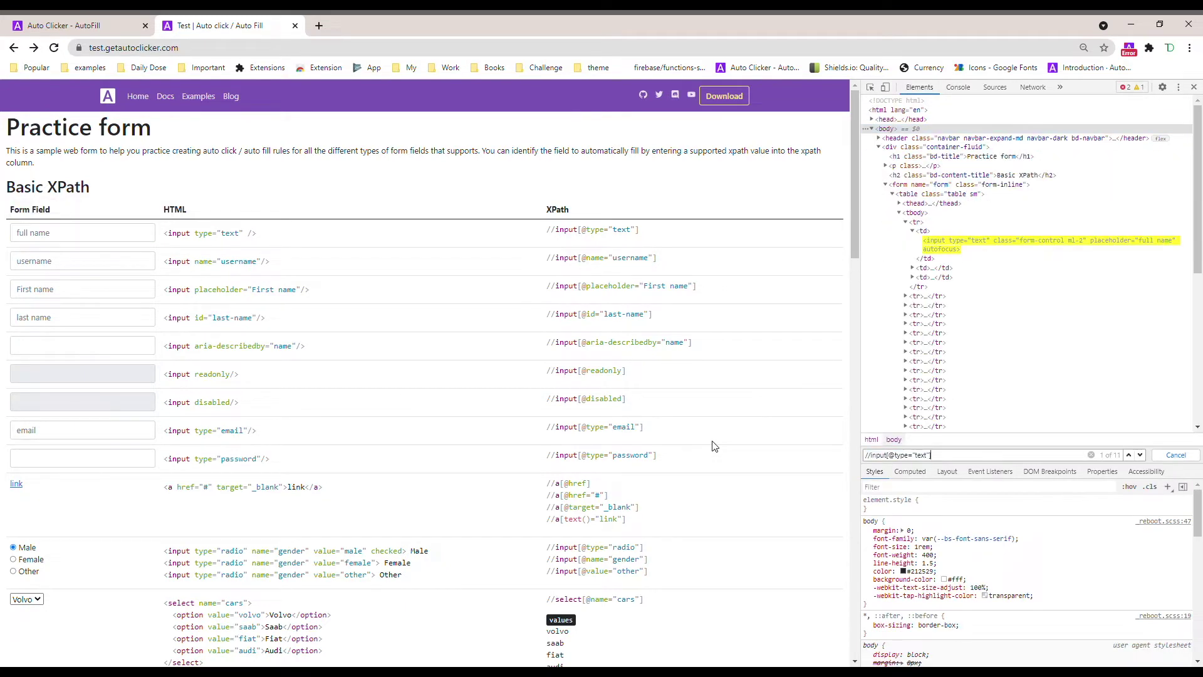
click(138, 19)
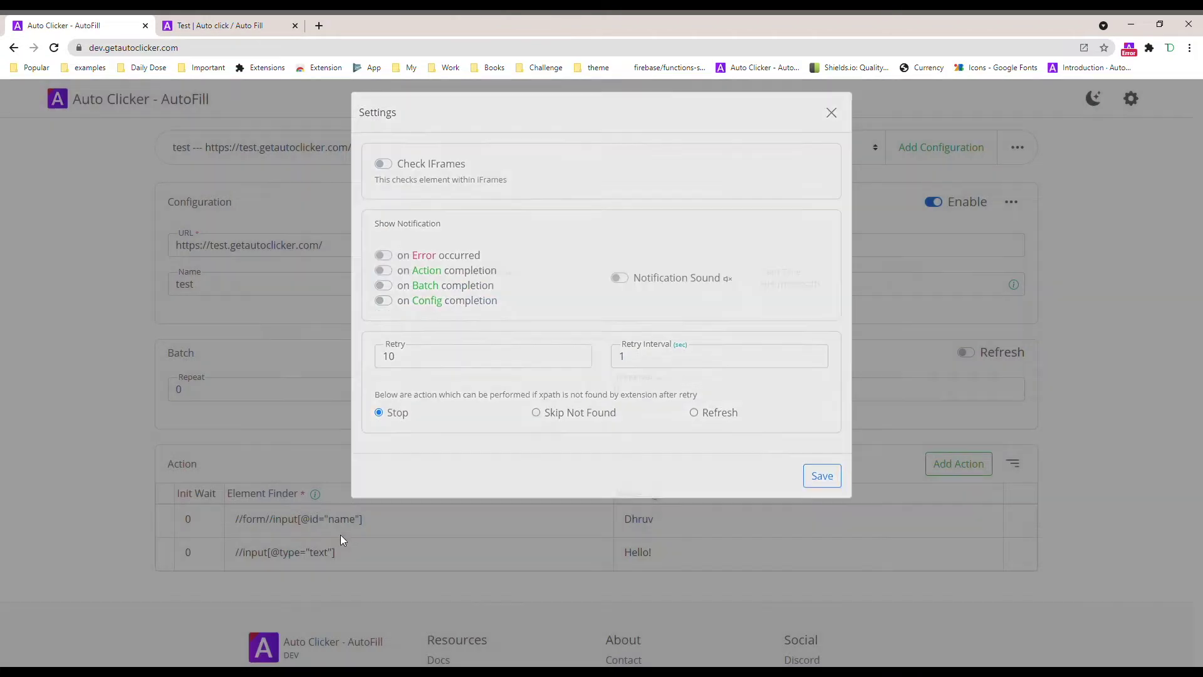
- Search the first action's name-field XPath again in the test page's Elements panel
click(340, 539)
click(411, 521)
drag(411, 521, 235, 520)
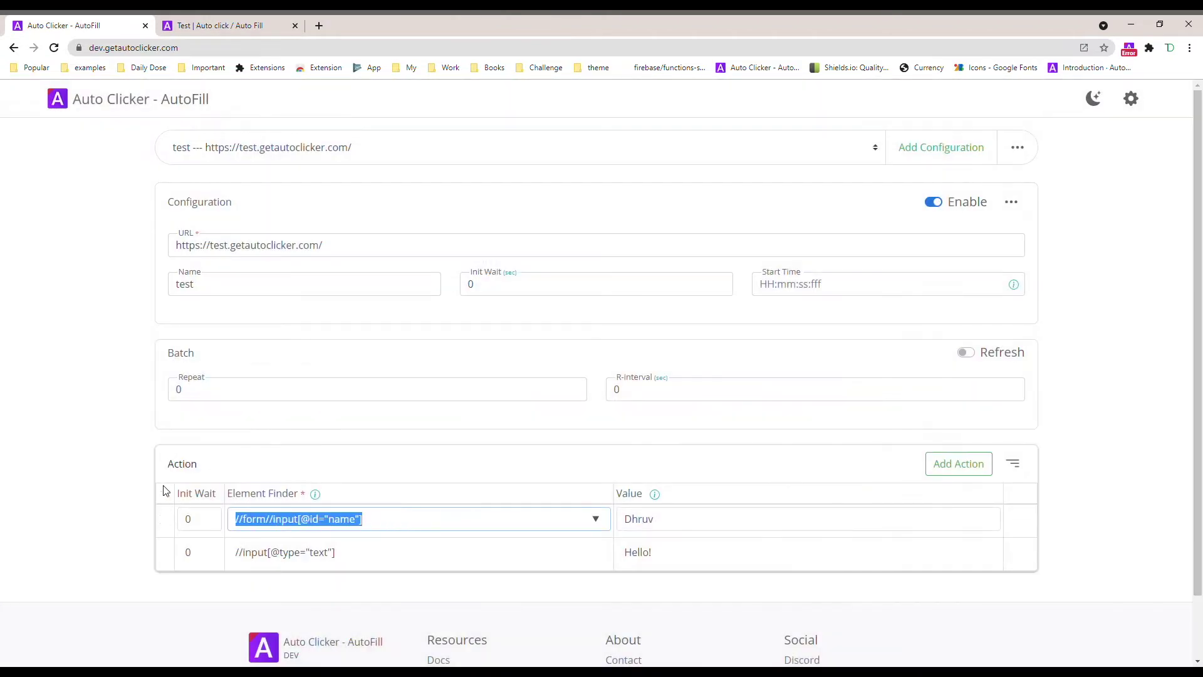
click(216, 25)
drag(990, 467, 990, 458)
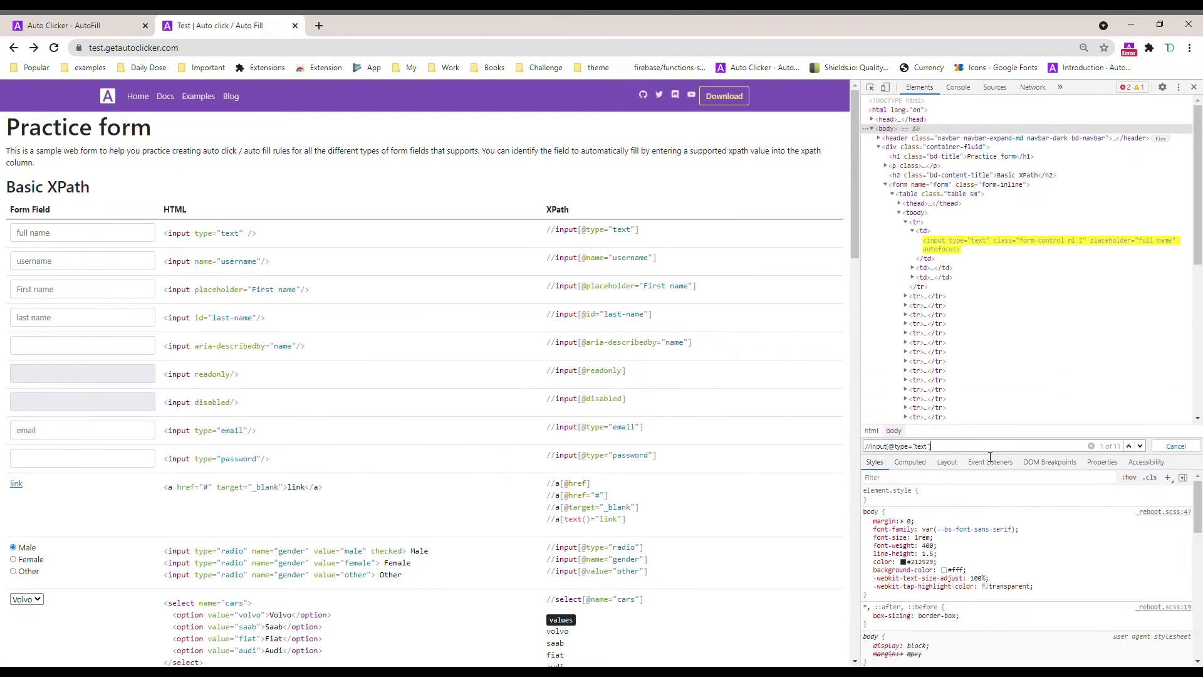
key(ctrl+a)
text(//form/input[@id="name"])
scroll(765, 449, down, 15)
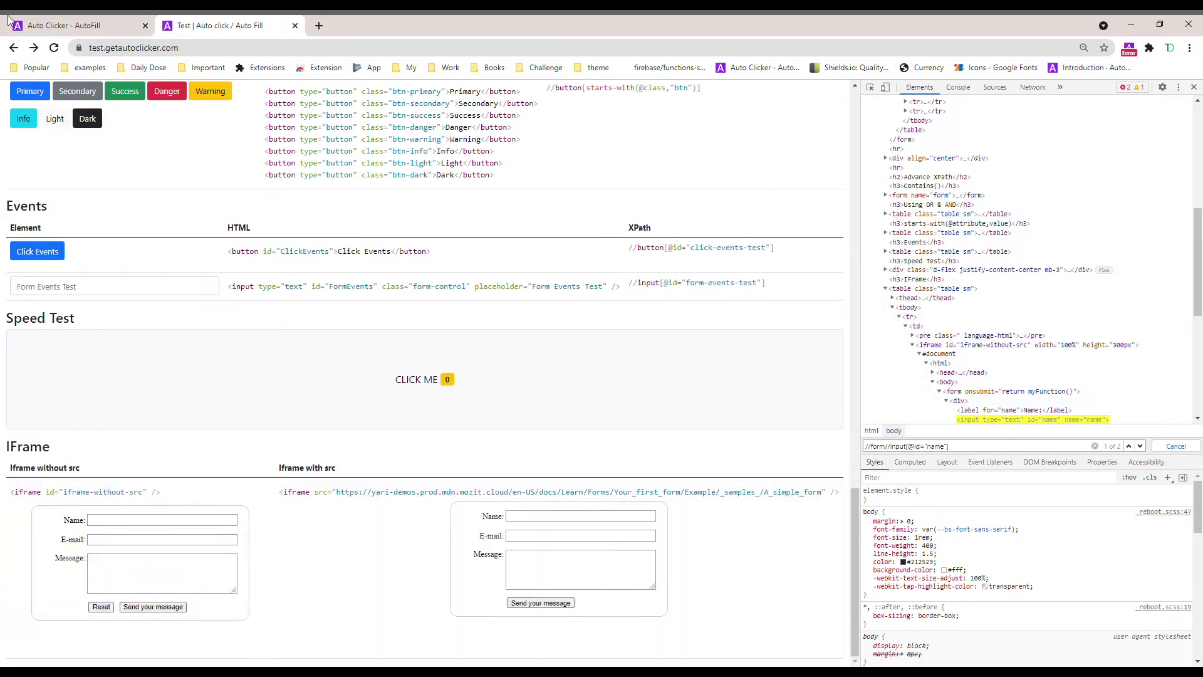
- Turn on Check IFrames in the extension settings and save
click(70, 24)
click(1131, 99)
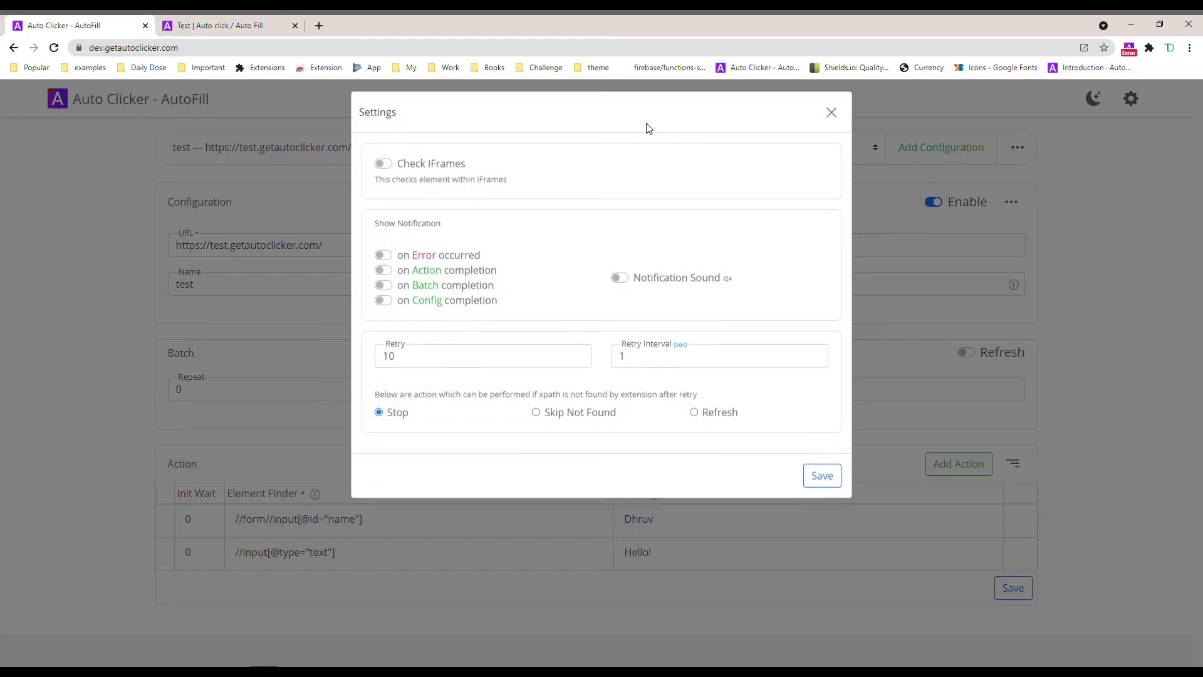
click(383, 169)
click(822, 482)
- Copy the second iframe's A_simple_form src URL and paste it into a new tab
key(ctrl+Tab)
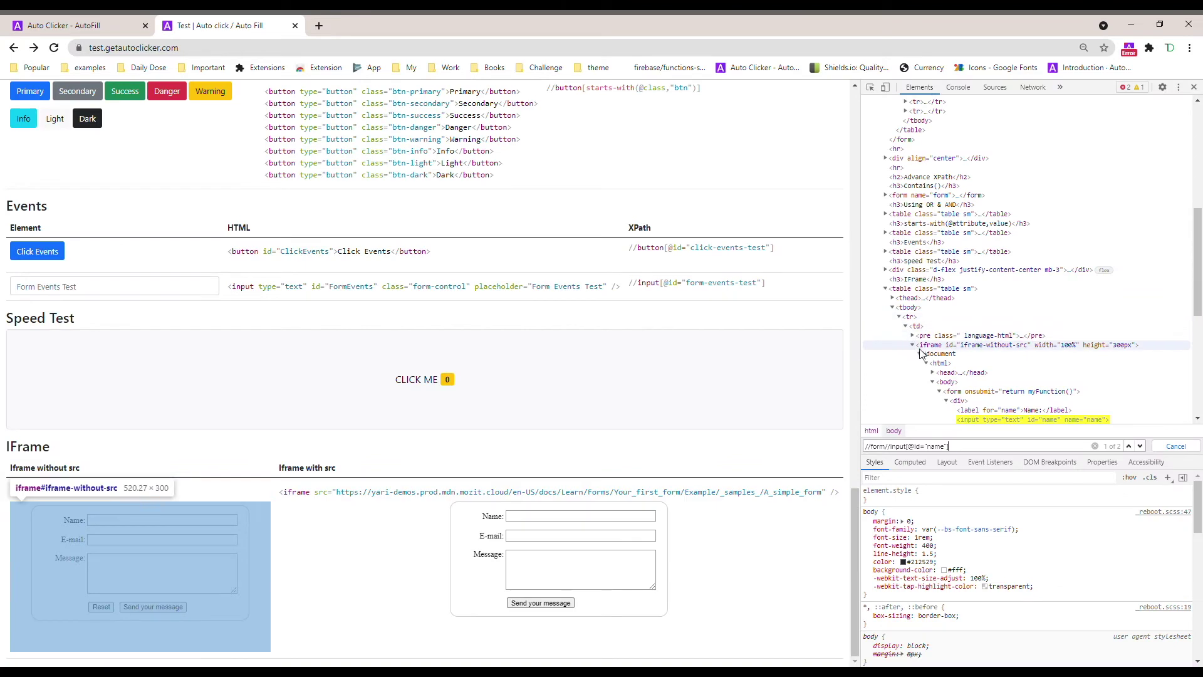
scroll(1028, 351, down, 2)
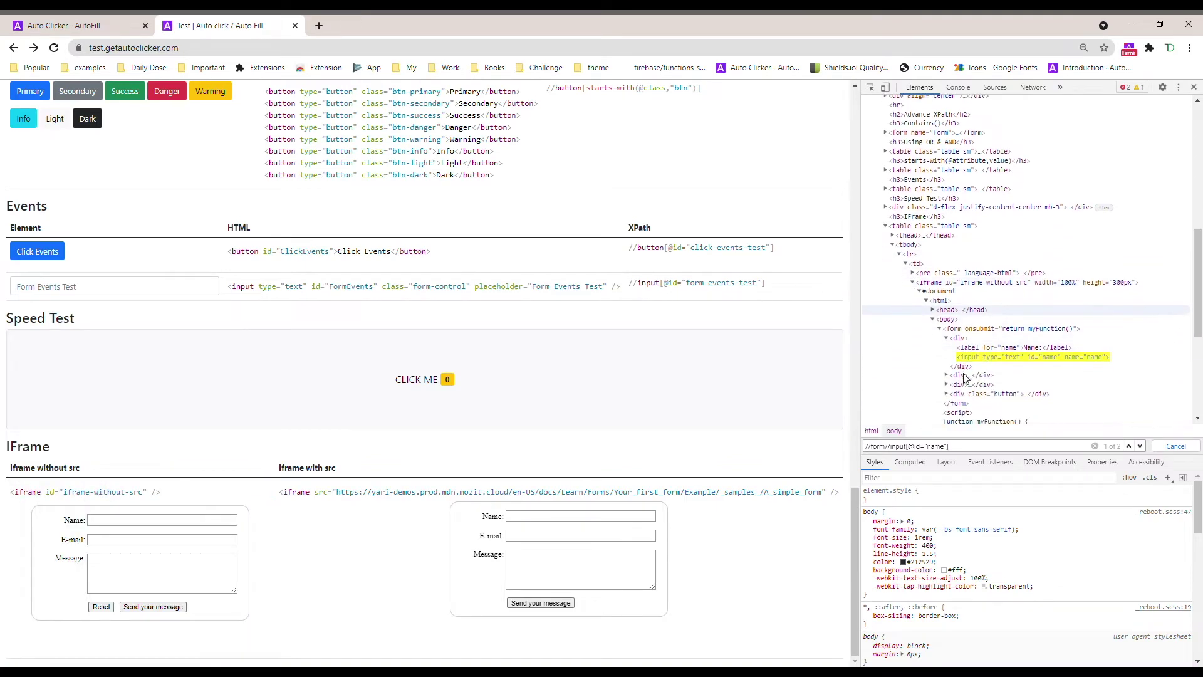
drag(165, 499, 9, 498)
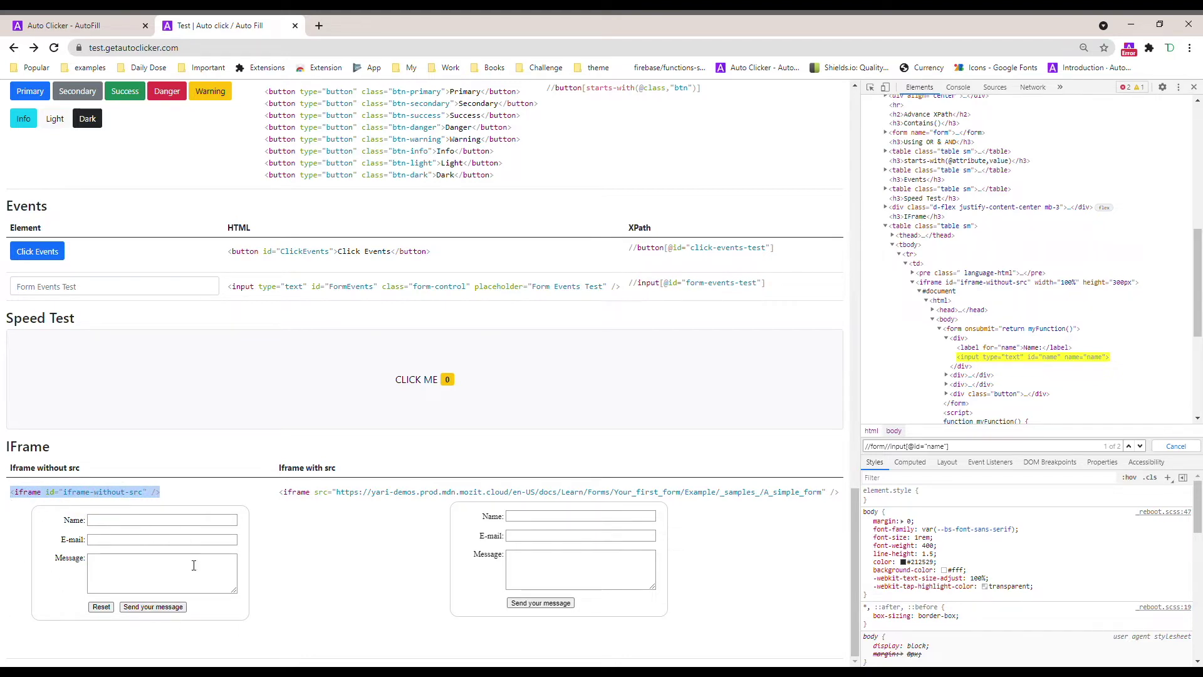
drag(337, 497, 828, 500)
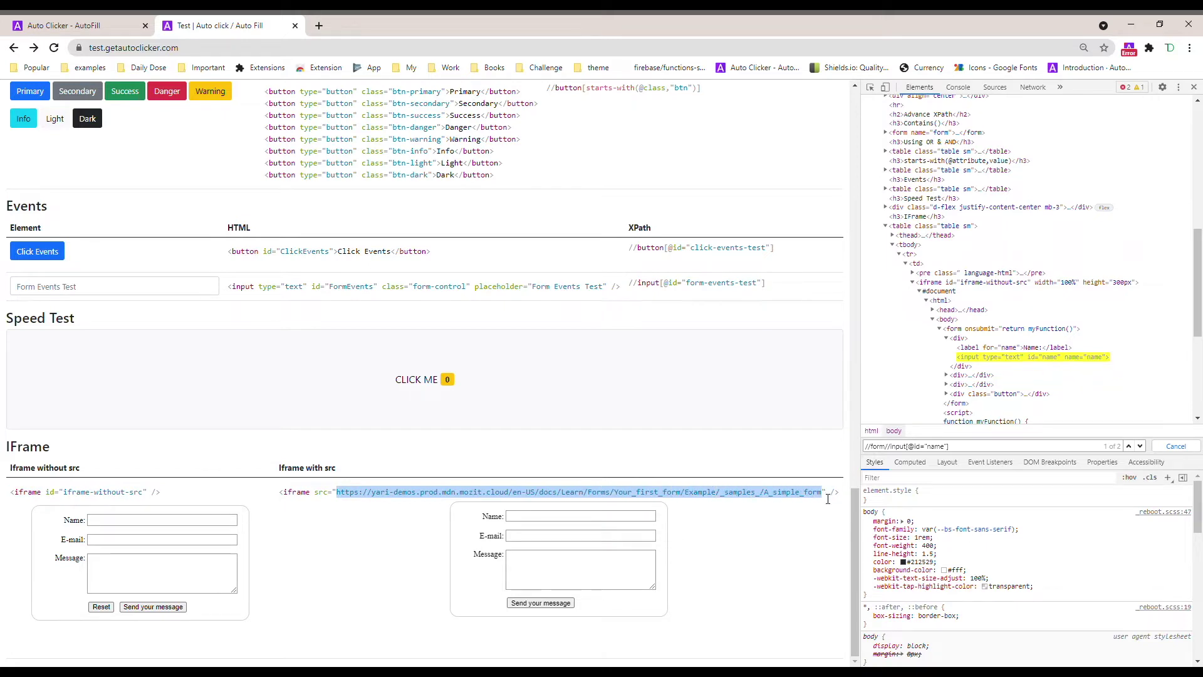
key(ctrl+c)
key(ctrl+t)
key(ctrl+v)
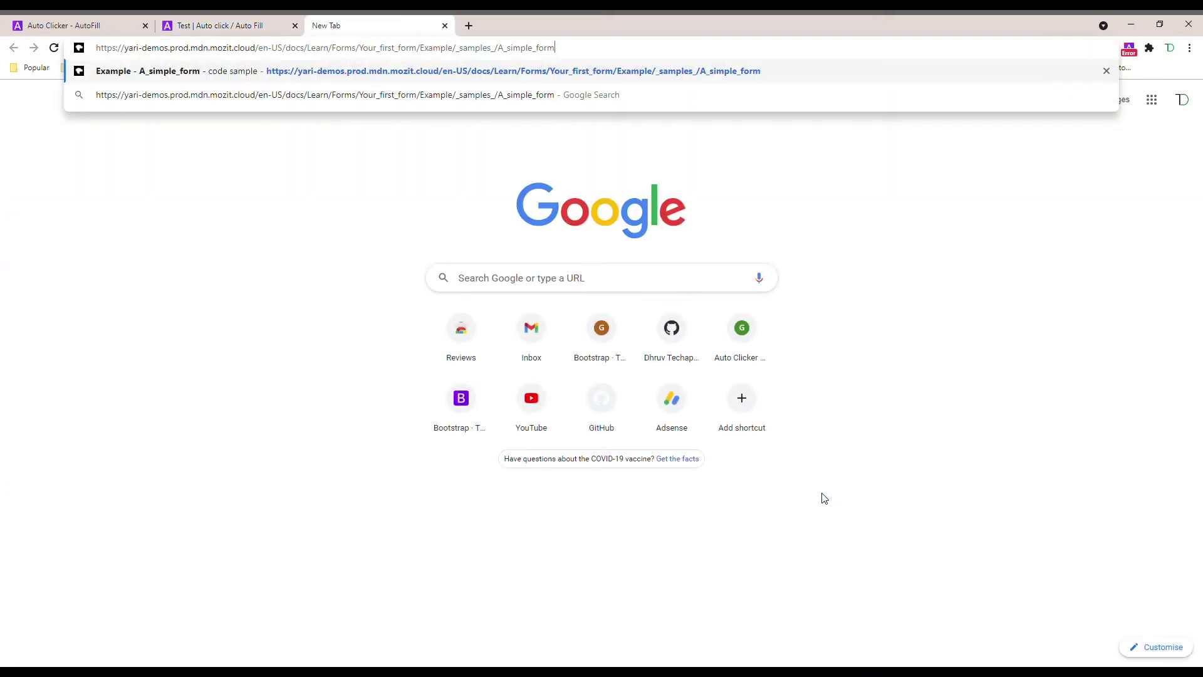
- Load the A_simple_form iframe page by itself, close that tab, and return to Auto Clicker
key(Return)
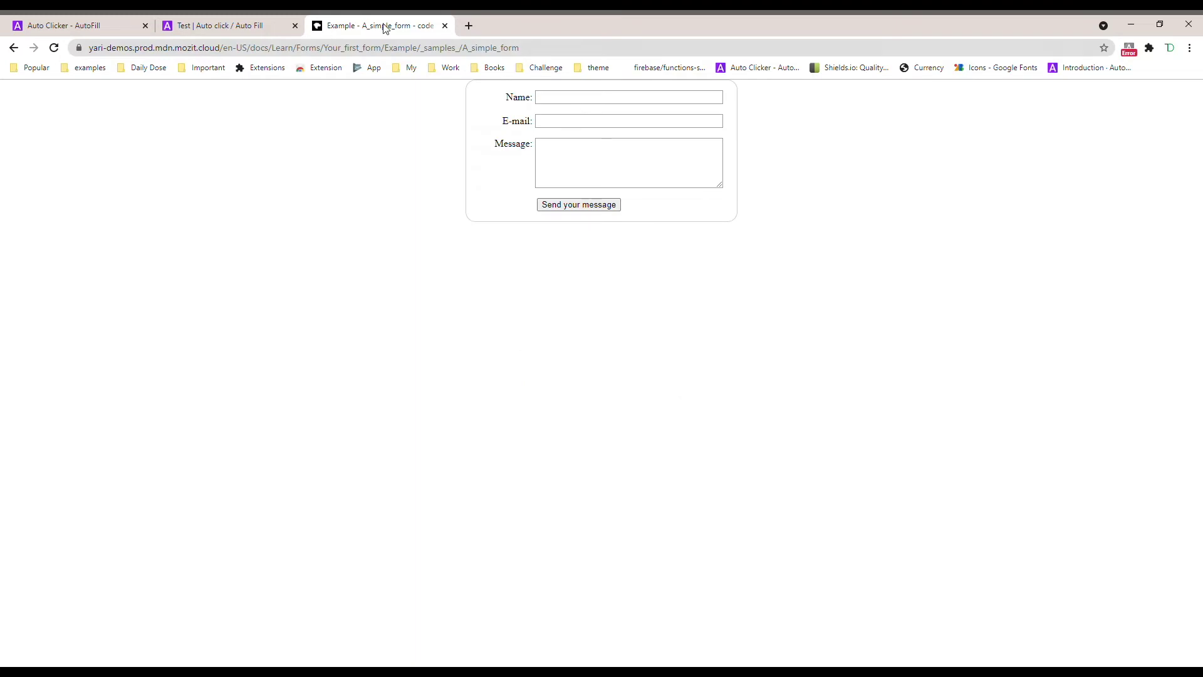
key(ctrl+w)
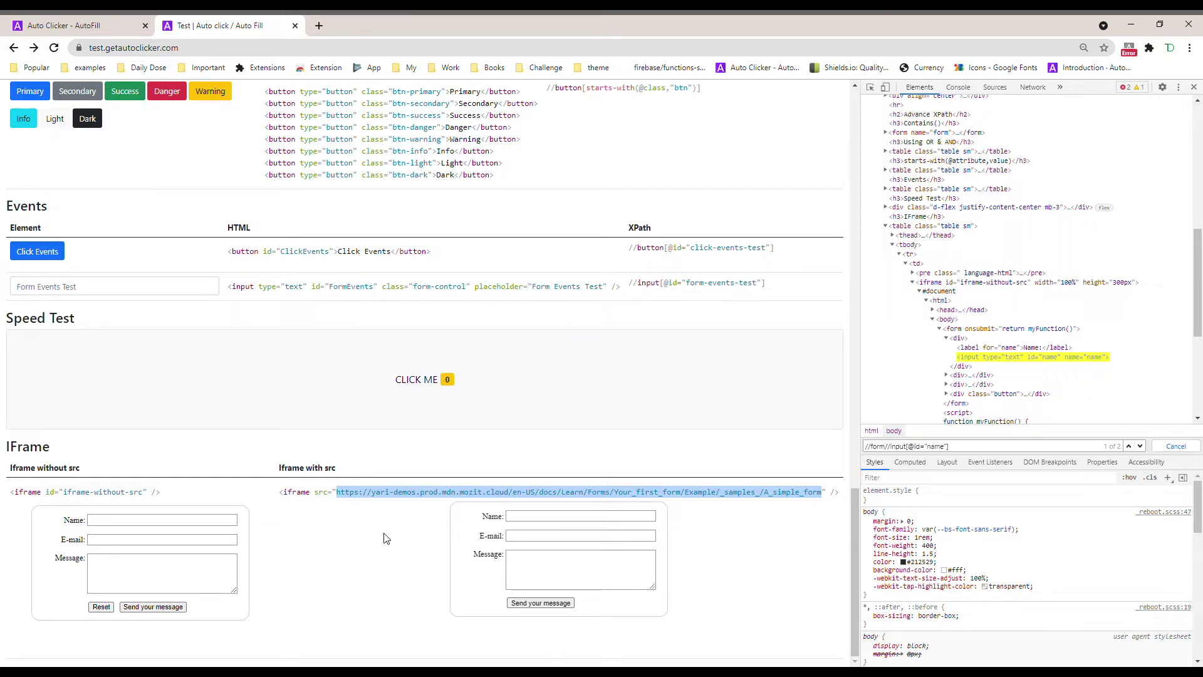
click(51, 24)
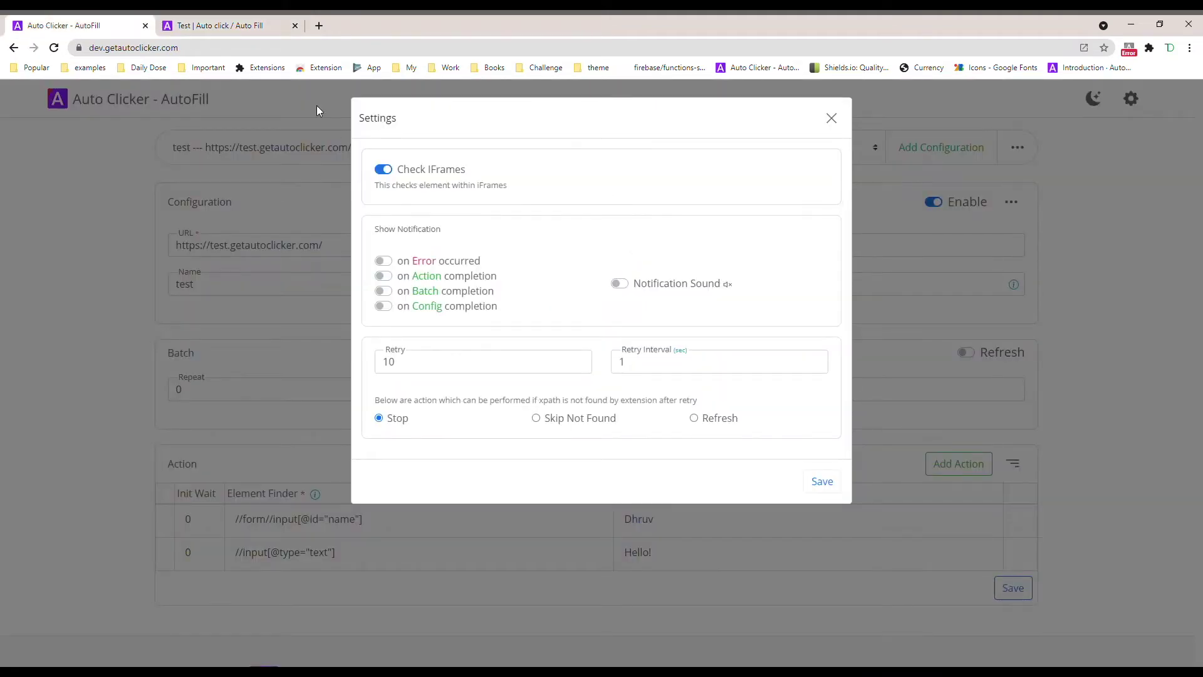
- Compare the src-less iframe line with the iframe whose src loads A_simple_form
click(254, 20)
drag(11, 496, 155, 502)
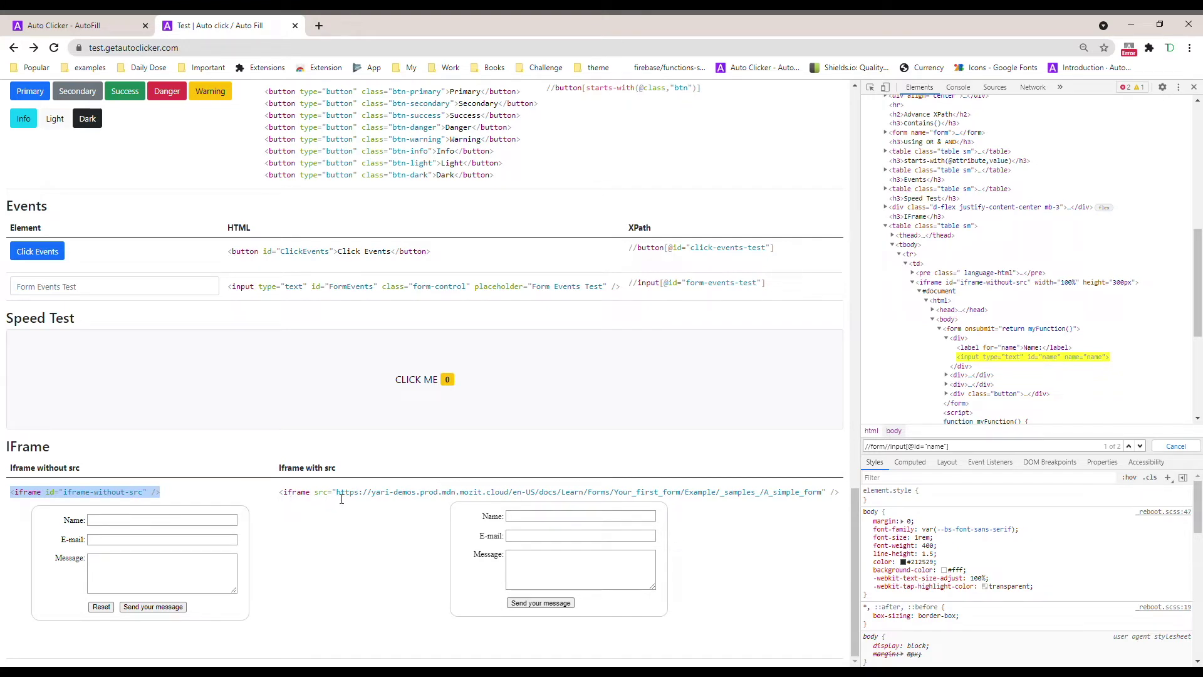
click(195, 48)
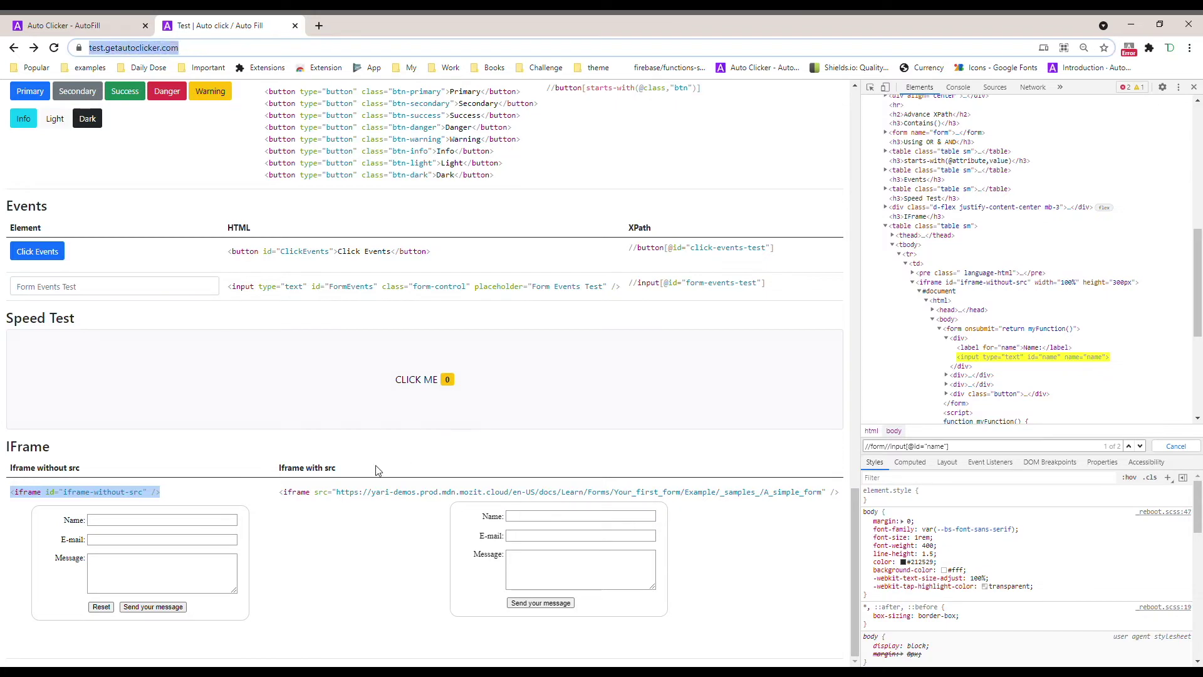
drag(337, 492, 831, 500)
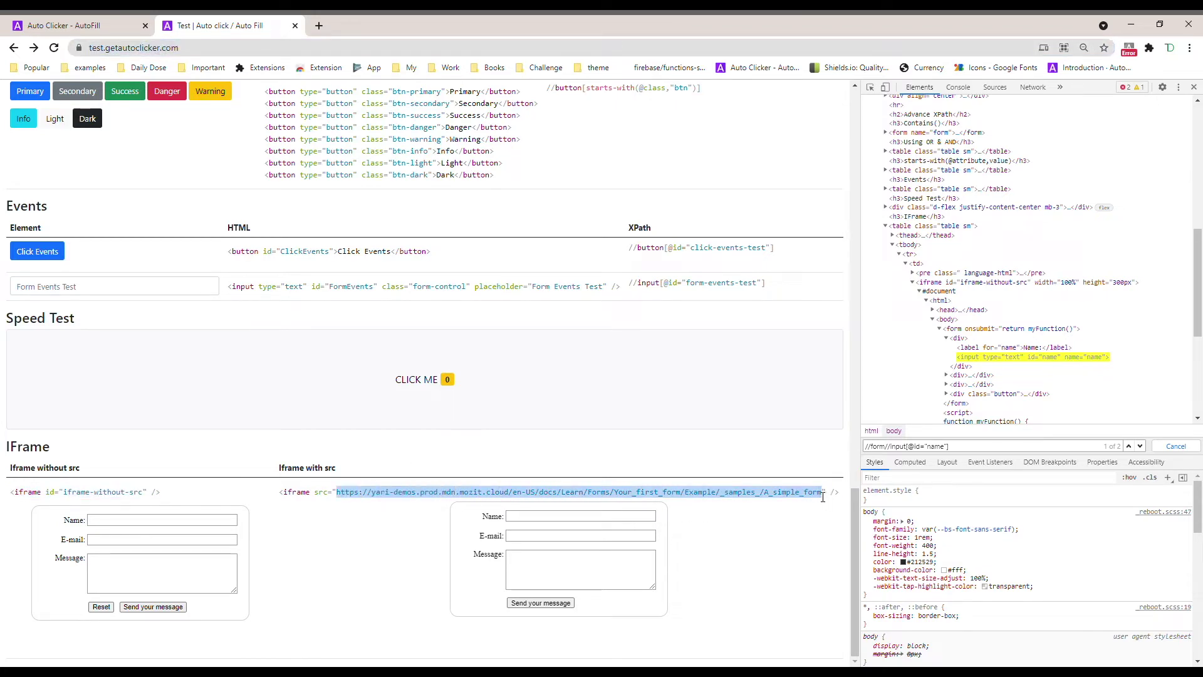
- Change Retry to 5, save the settings, and return to the test page
click(55, 20)
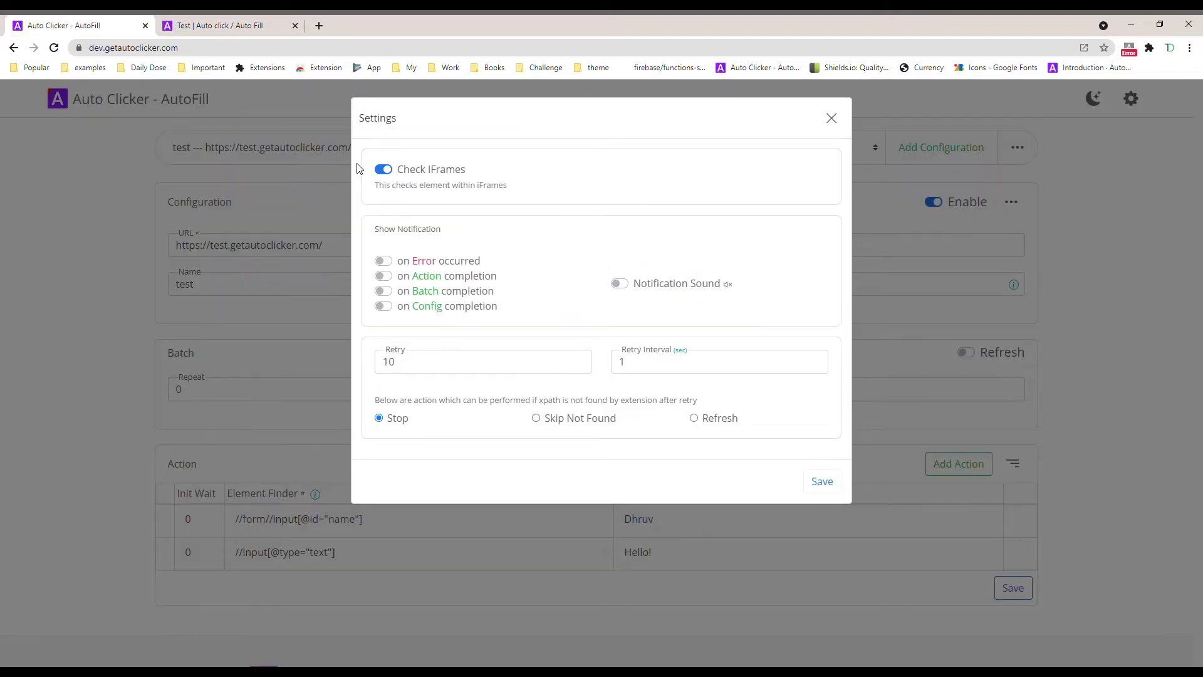
drag(429, 378, 351, 365)
text(5)
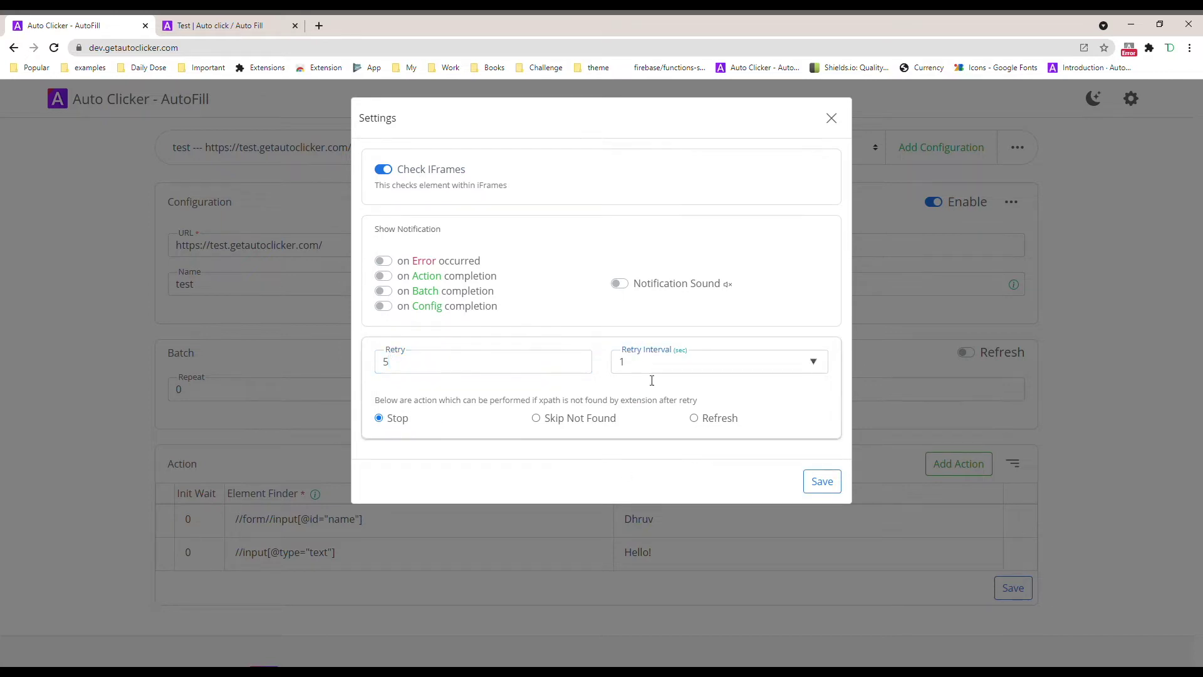
click(818, 484)
key(ctrl+Tab)
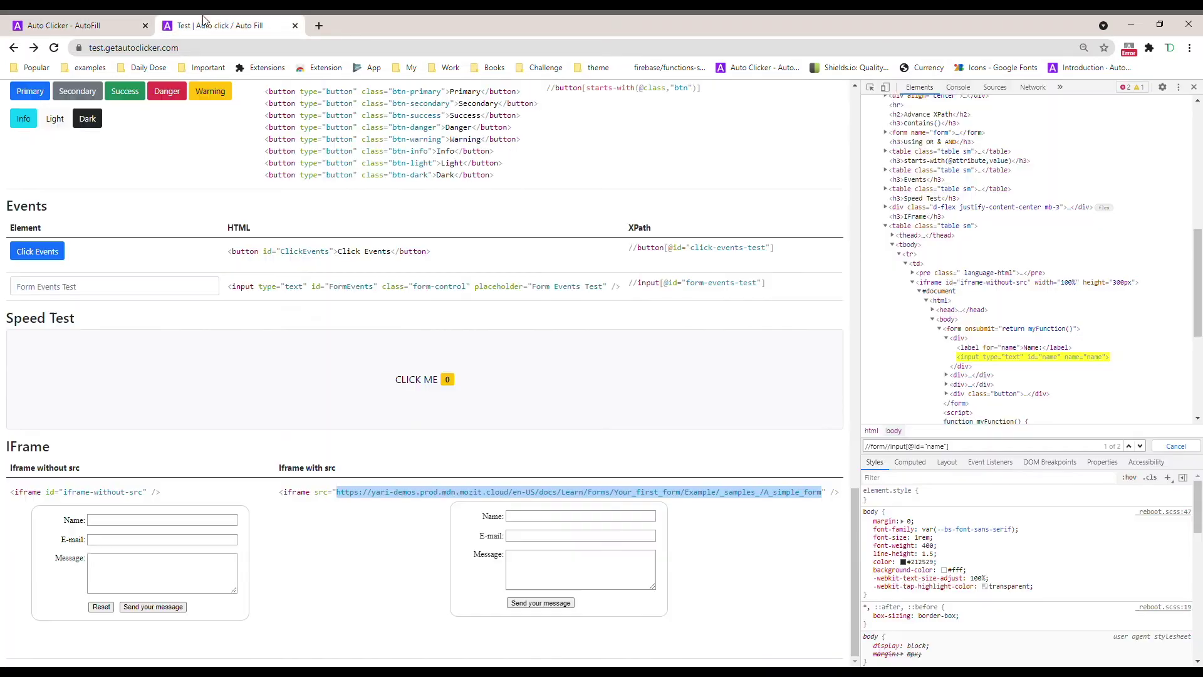
- Reload the test page and check the console's retry wait times and the filled iframe Name field
click(54, 48)
click(961, 88)
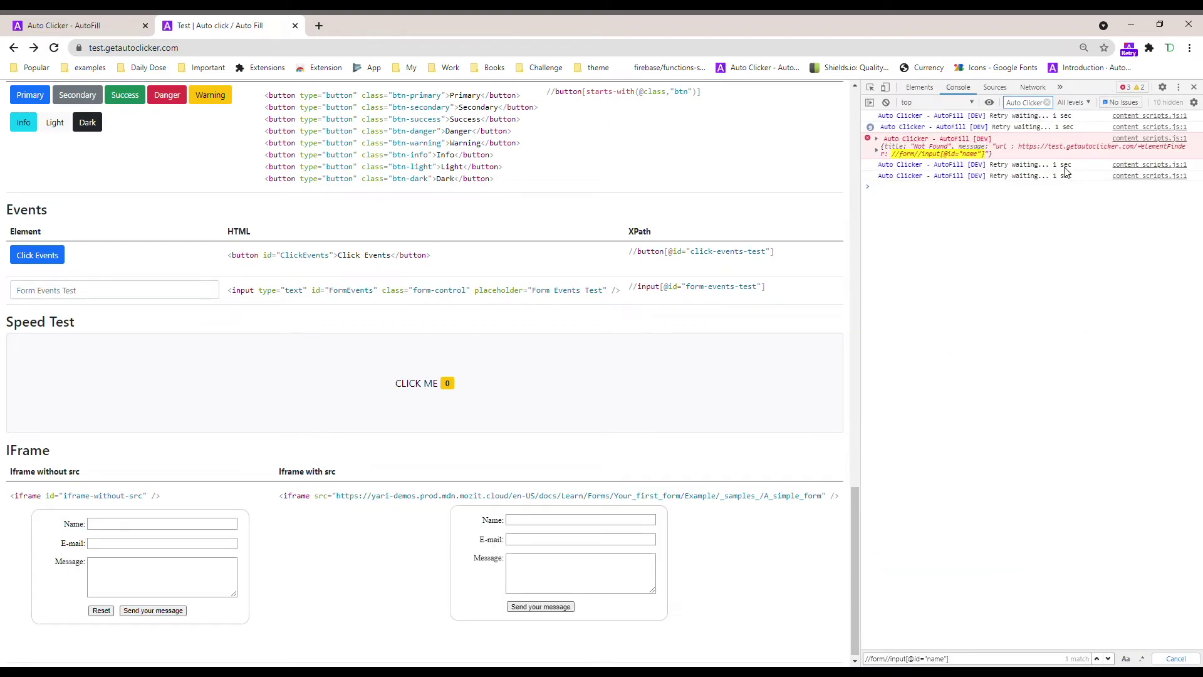
drag(1054, 166, 1077, 170)
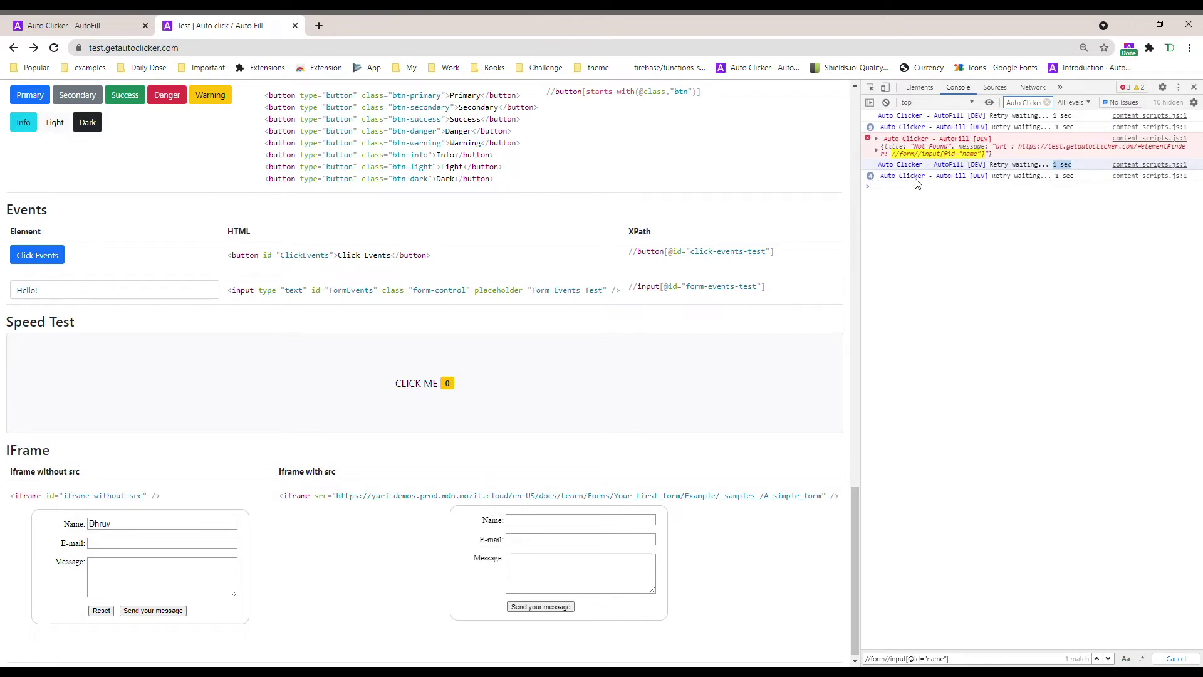
drag(134, 530, 100, 528)
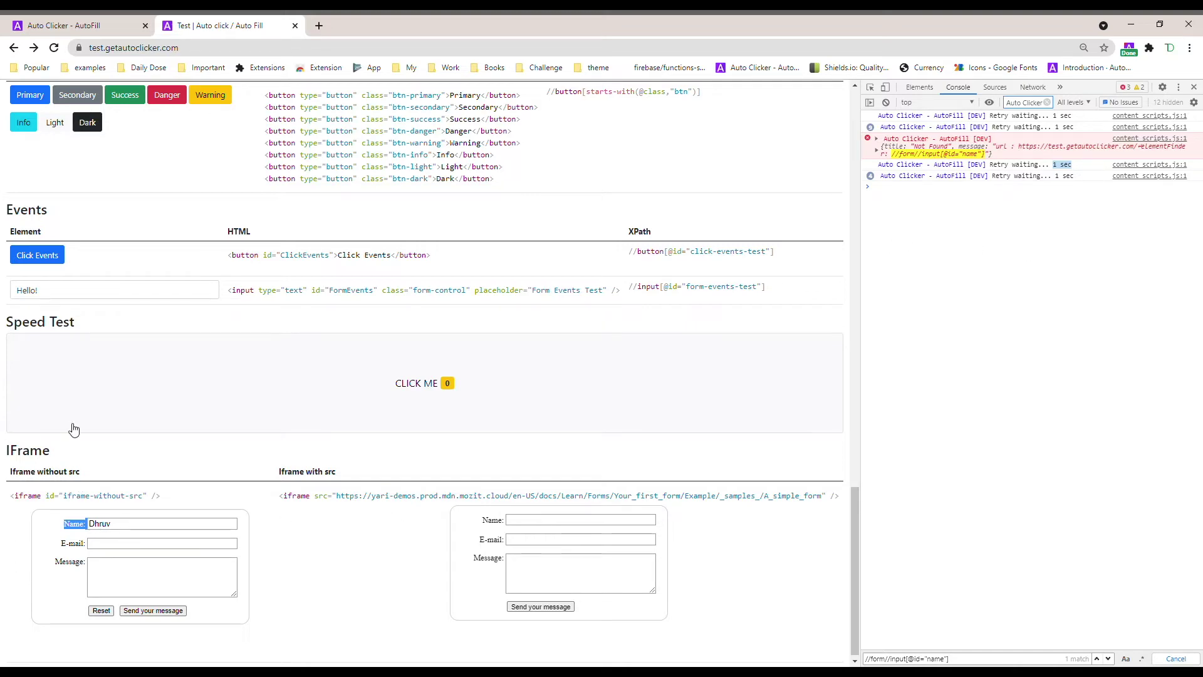
scroll(261, 341, up, 20)
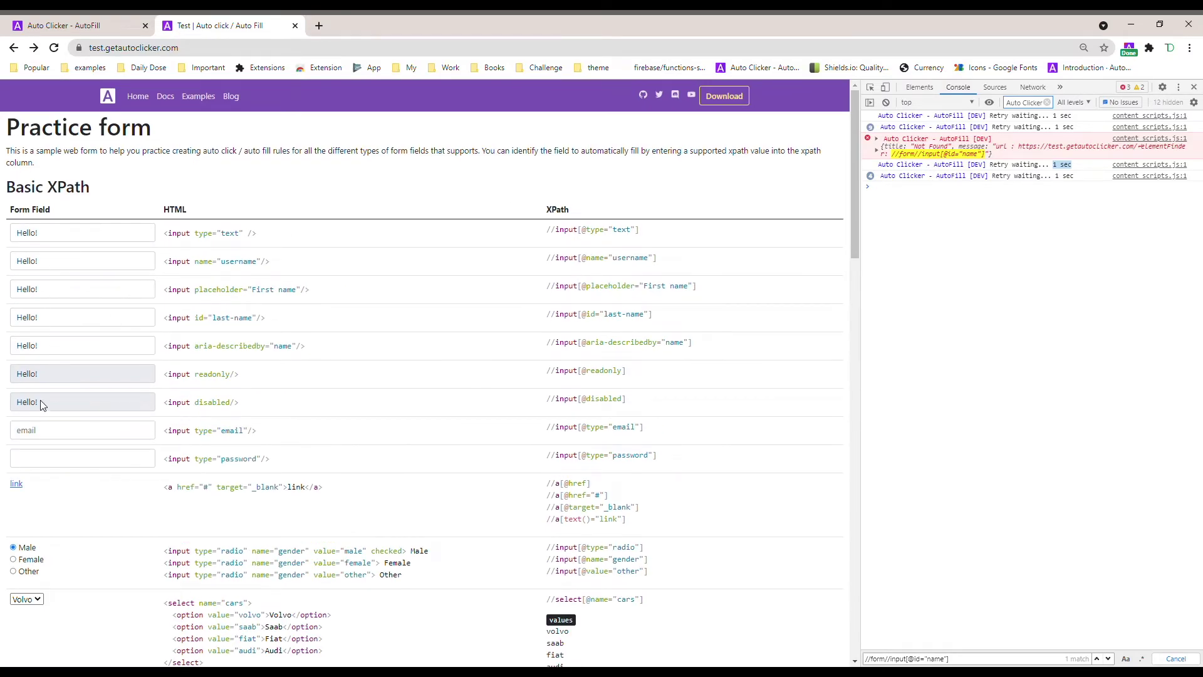
scroll(534, 486, down, 20)
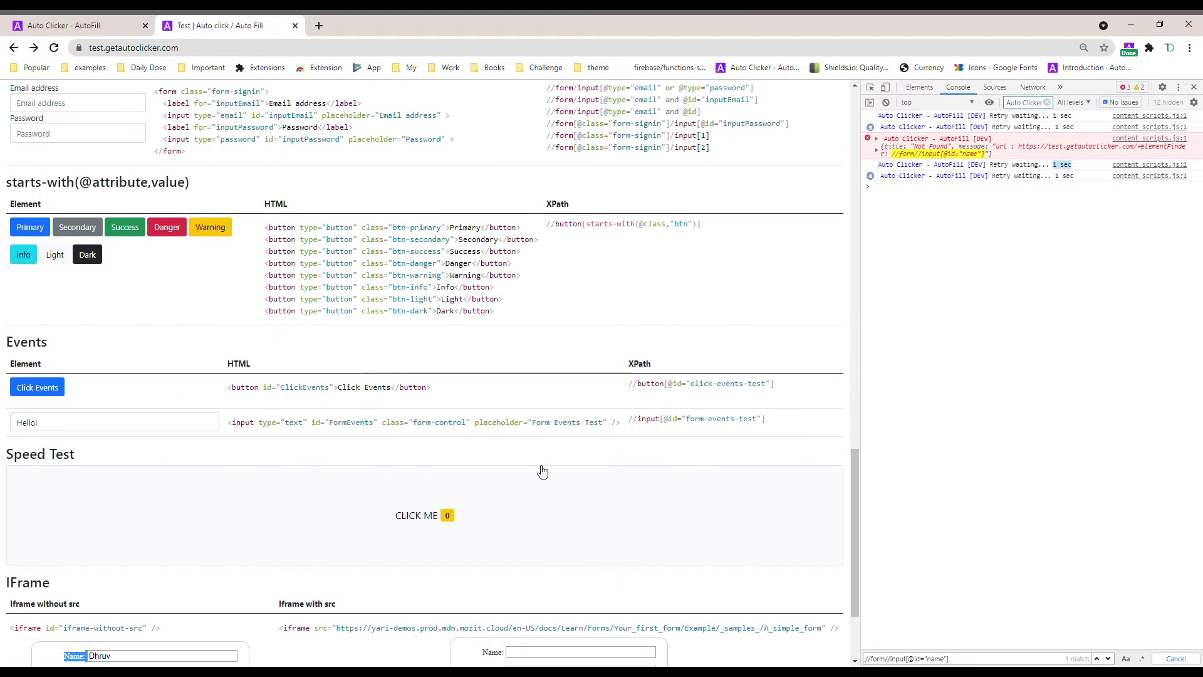
click(901, 220)
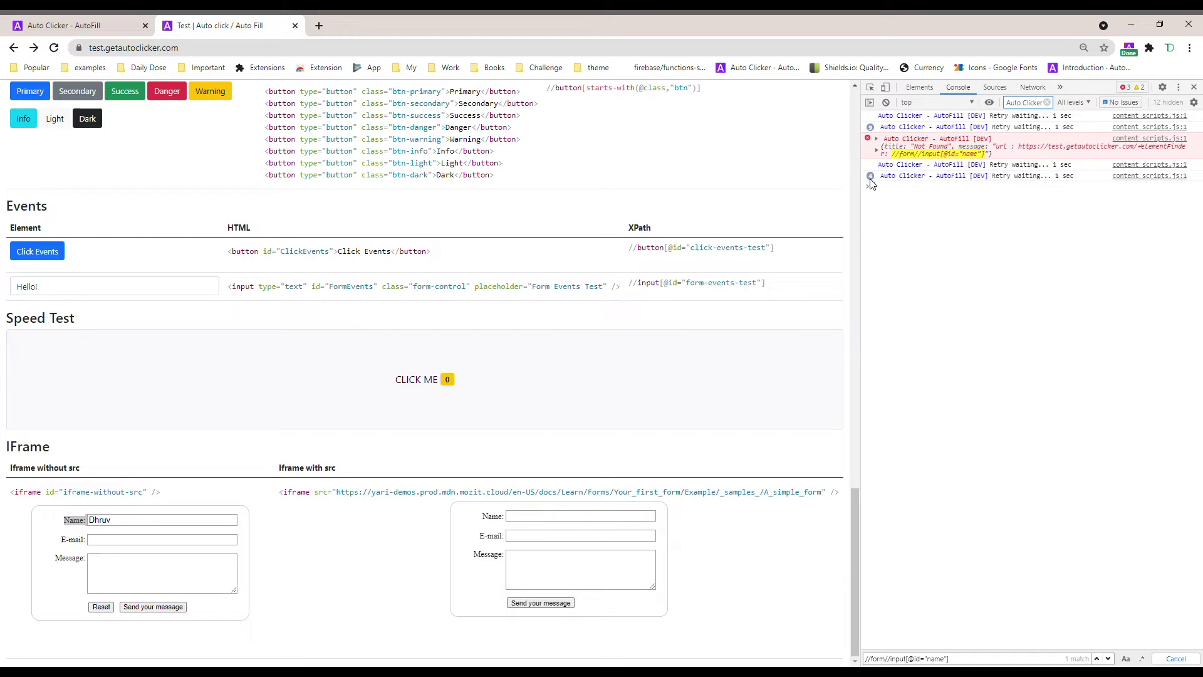
- Set Retry to 2 and Retry Interval to 2, then save
click(76, 25)
double_click(479, 364)
text(2)
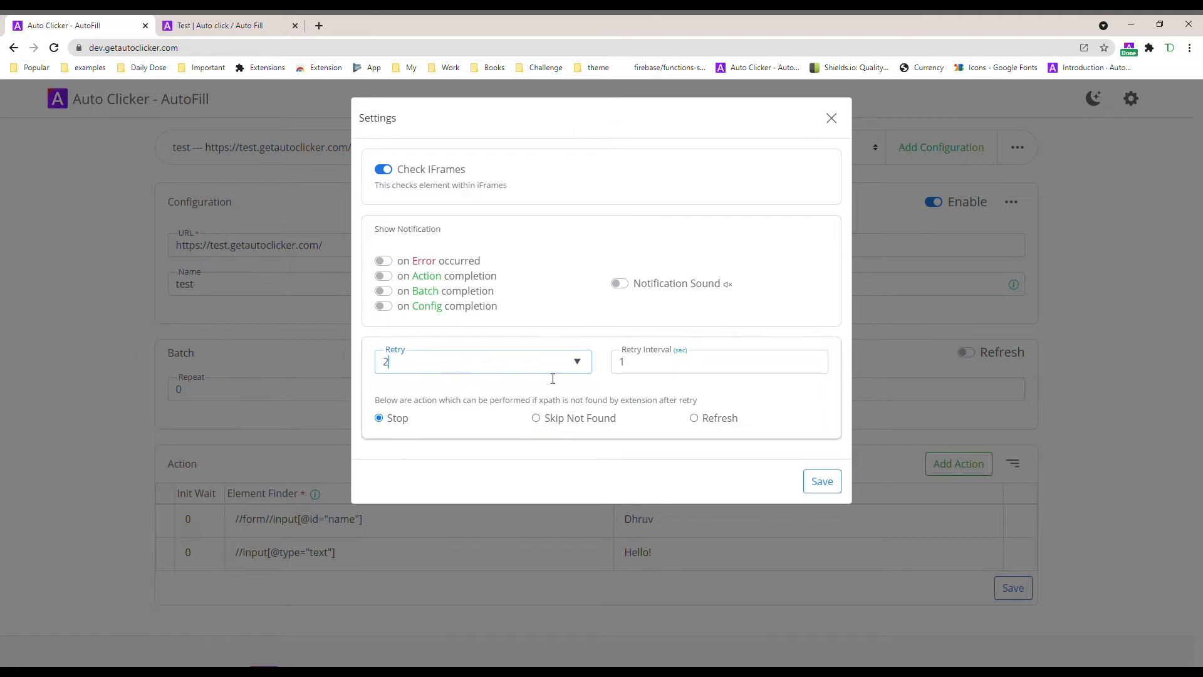
double_click(635, 364)
text(2)
click(821, 481)
double_click(405, 368)
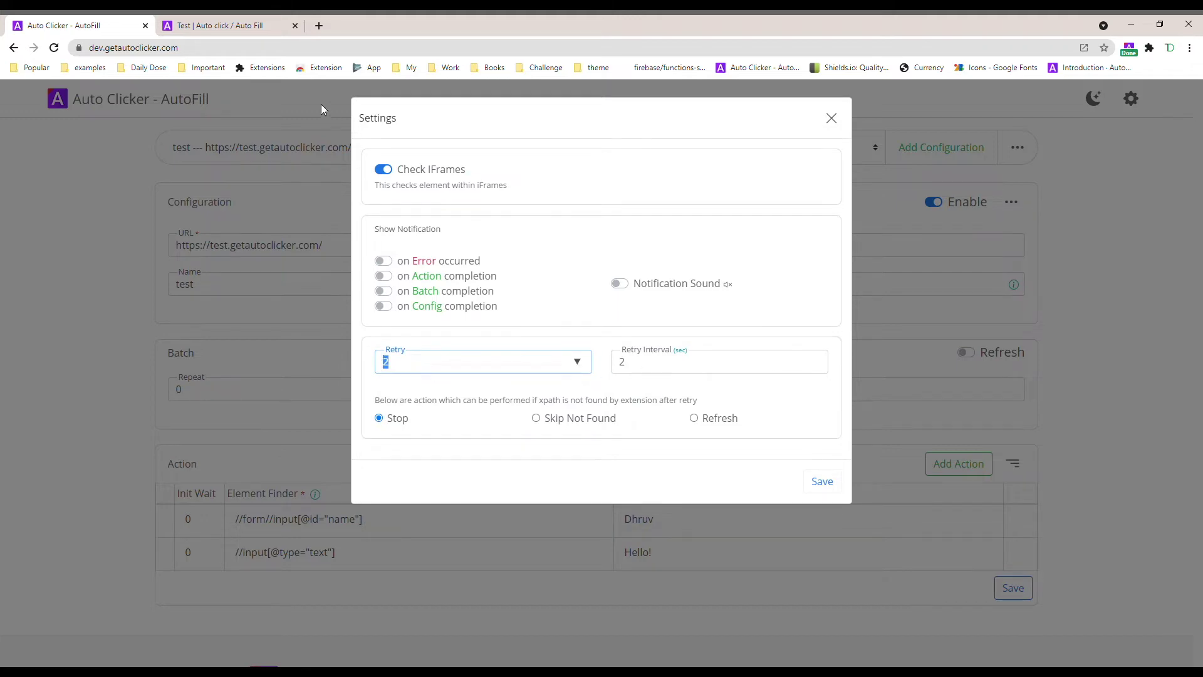
- Reload the test page, review the console retry logs, then clear them
click(188, 26)
click(36, 49)
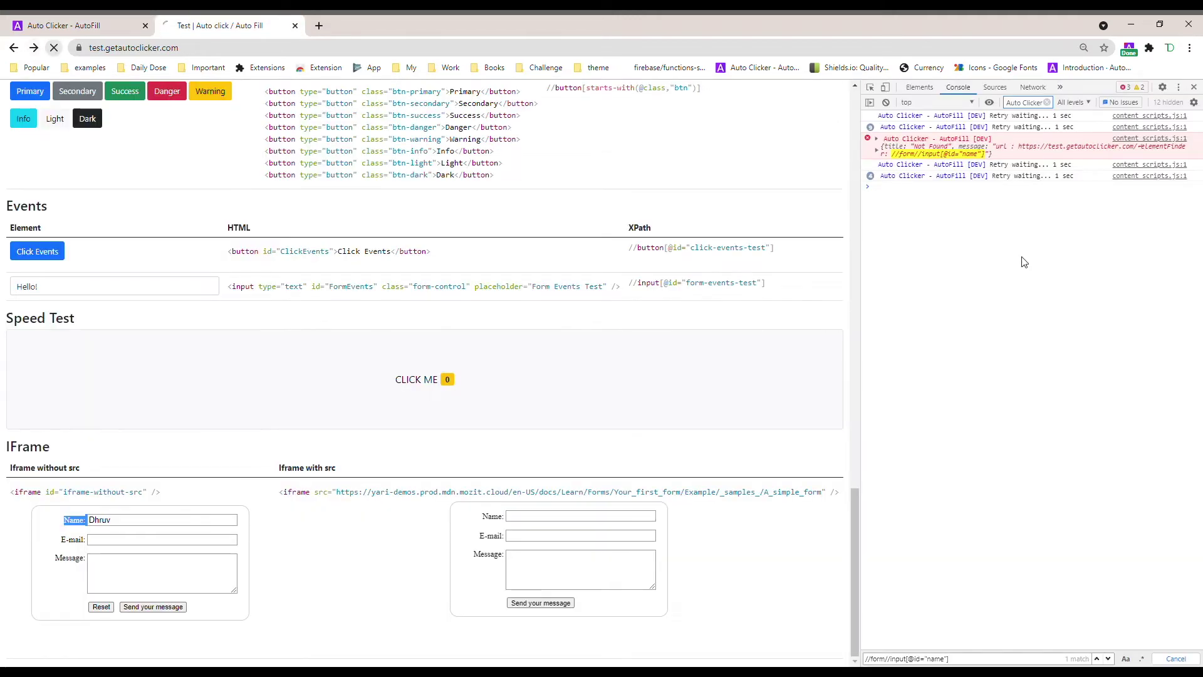
click(99, 23)
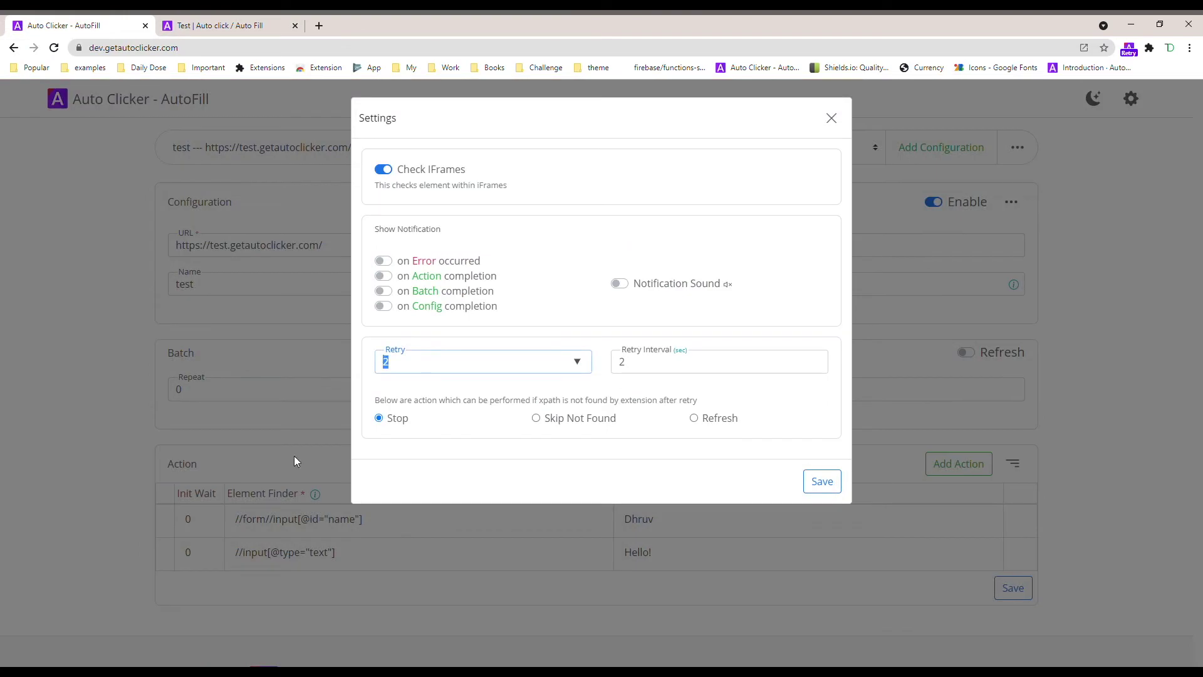
key(ctrl+Tab)
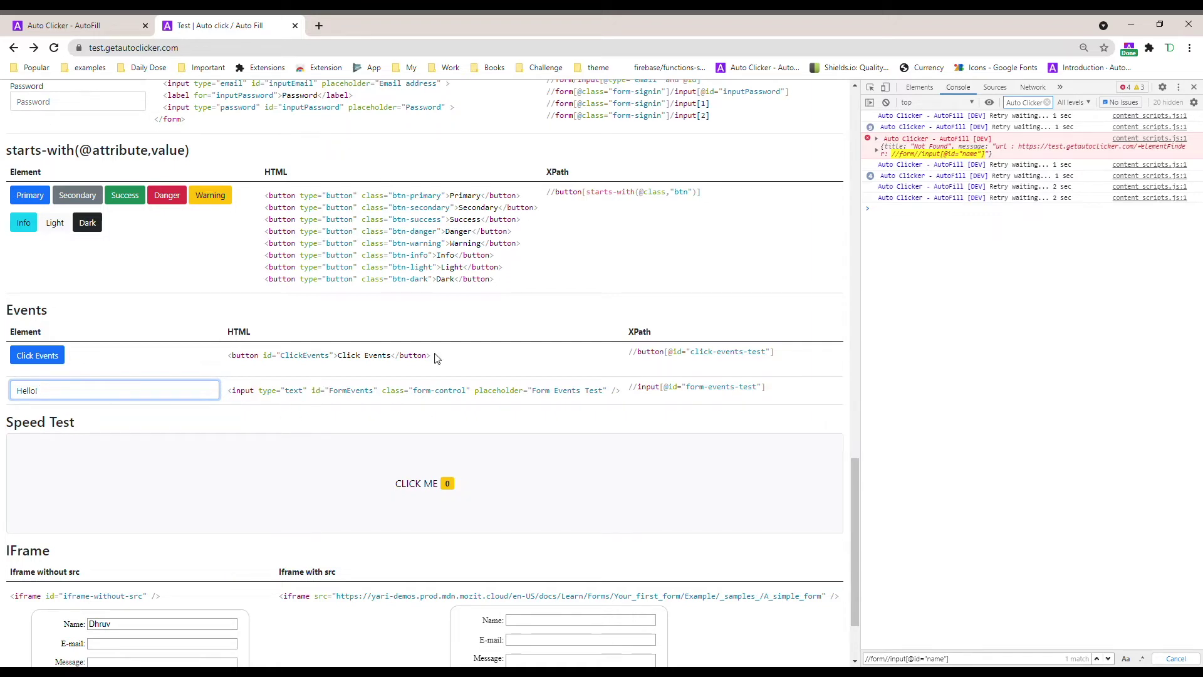
click(886, 102)
click(69, 25)
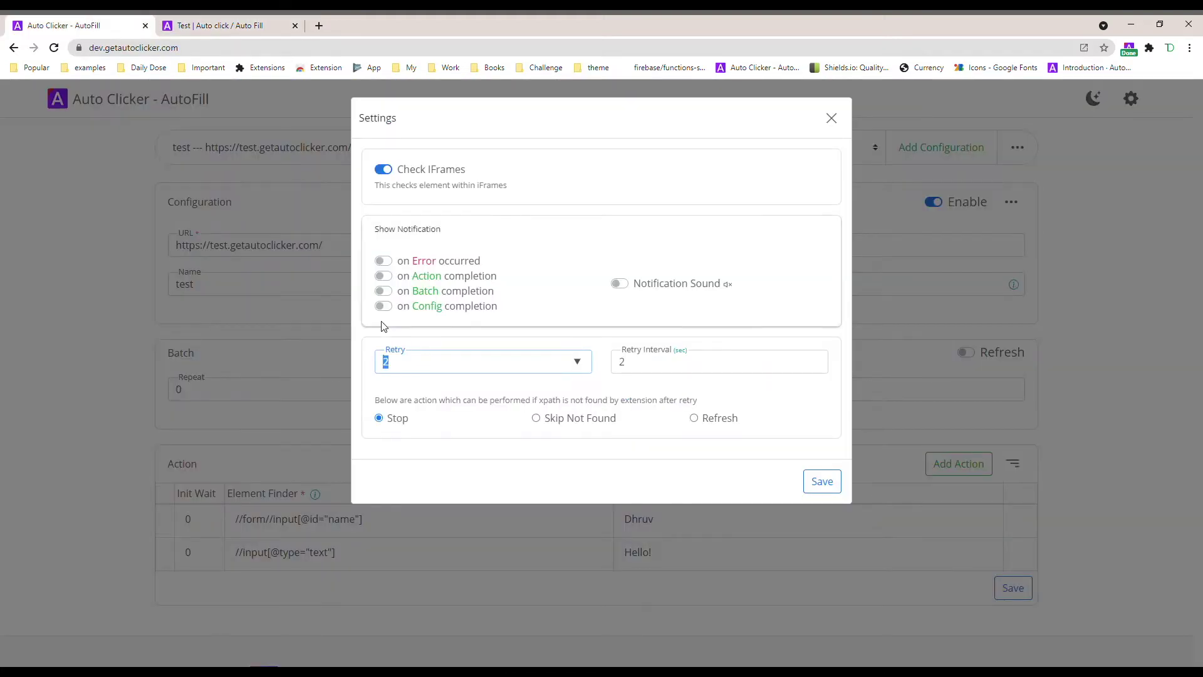
- Restore Retry to 10 with a Retry Interval of 1 and save
text(10)
double_click(637, 370)
text(1)
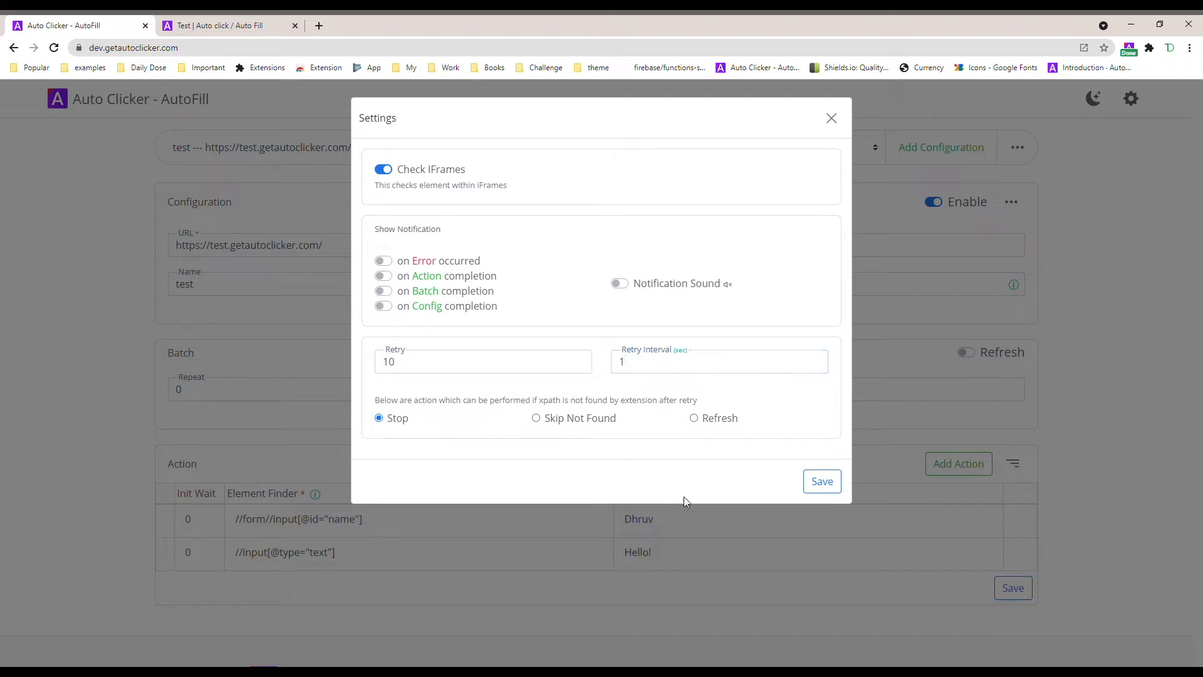
click(822, 481)
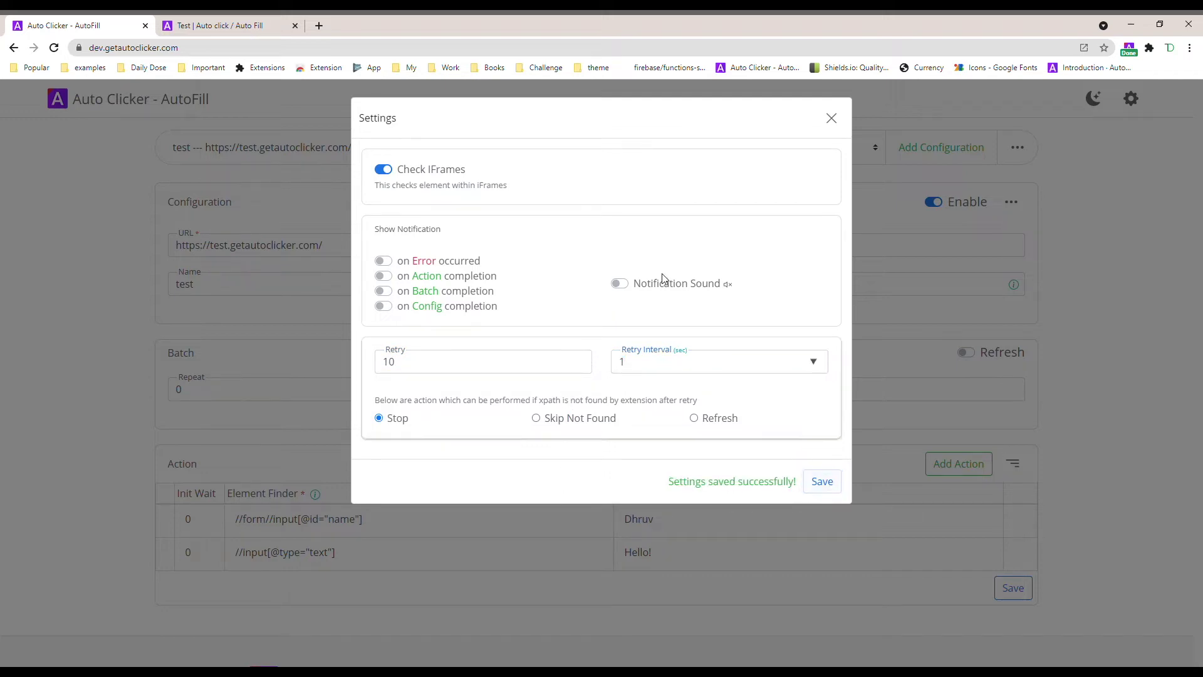
- Rerun on the reloaded test page, then move the Hello! action above the name-field action
click(219, 25)
click(55, 49)
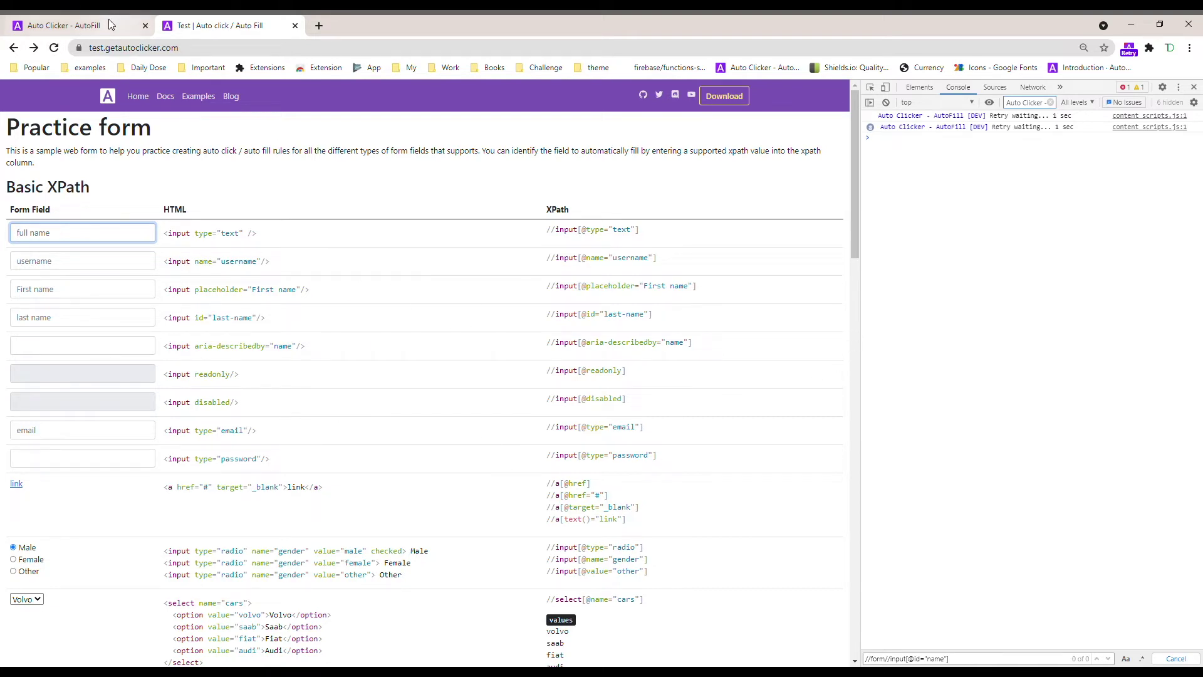
key(ctrl+shift+Tab)
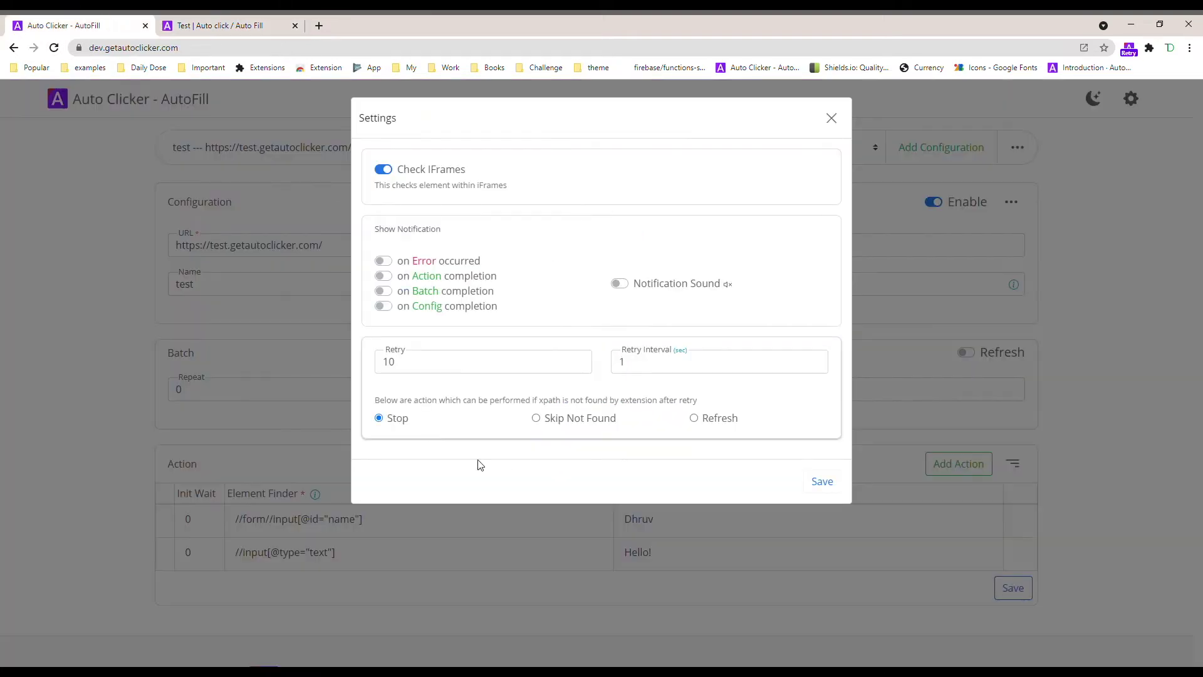
click(831, 118)
click(165, 549)
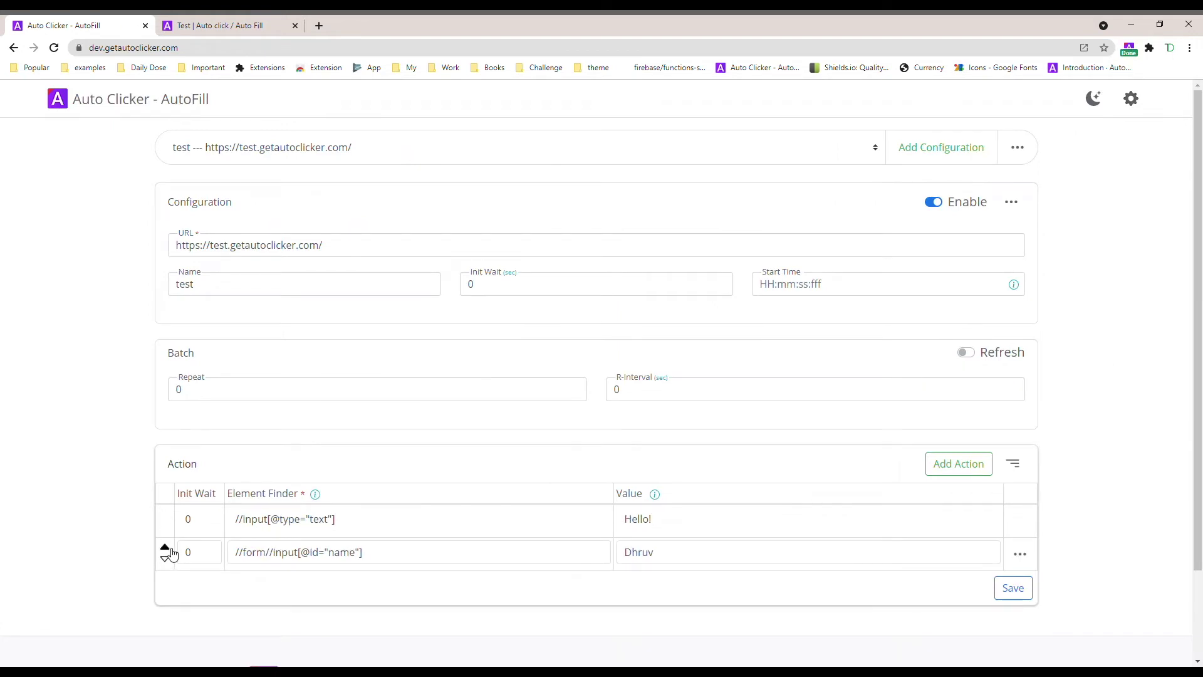
- Save the actions and reload the test page to rerun them
click(1006, 592)
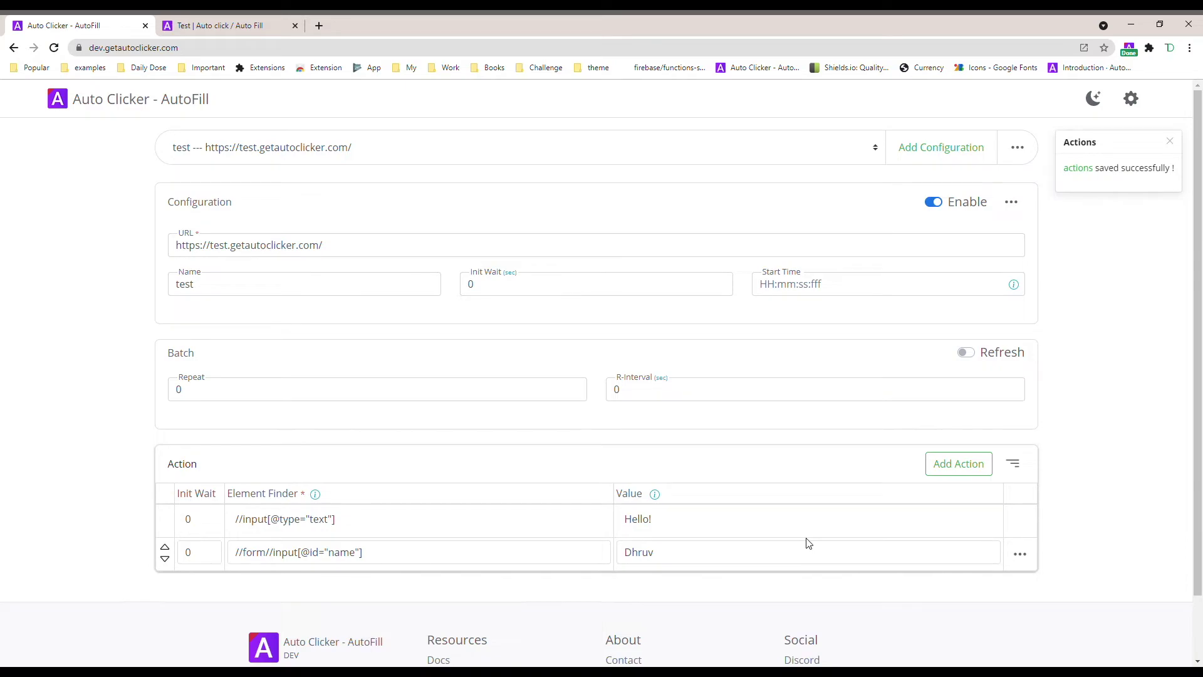
click(225, 22)
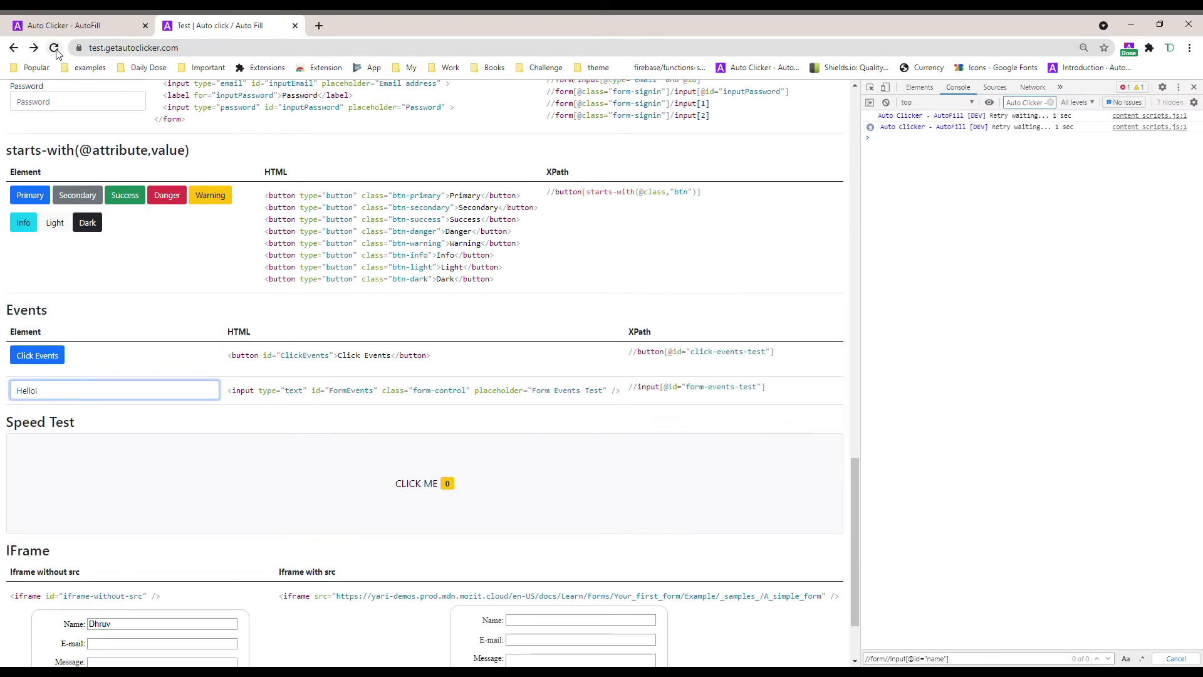
click(55, 49)
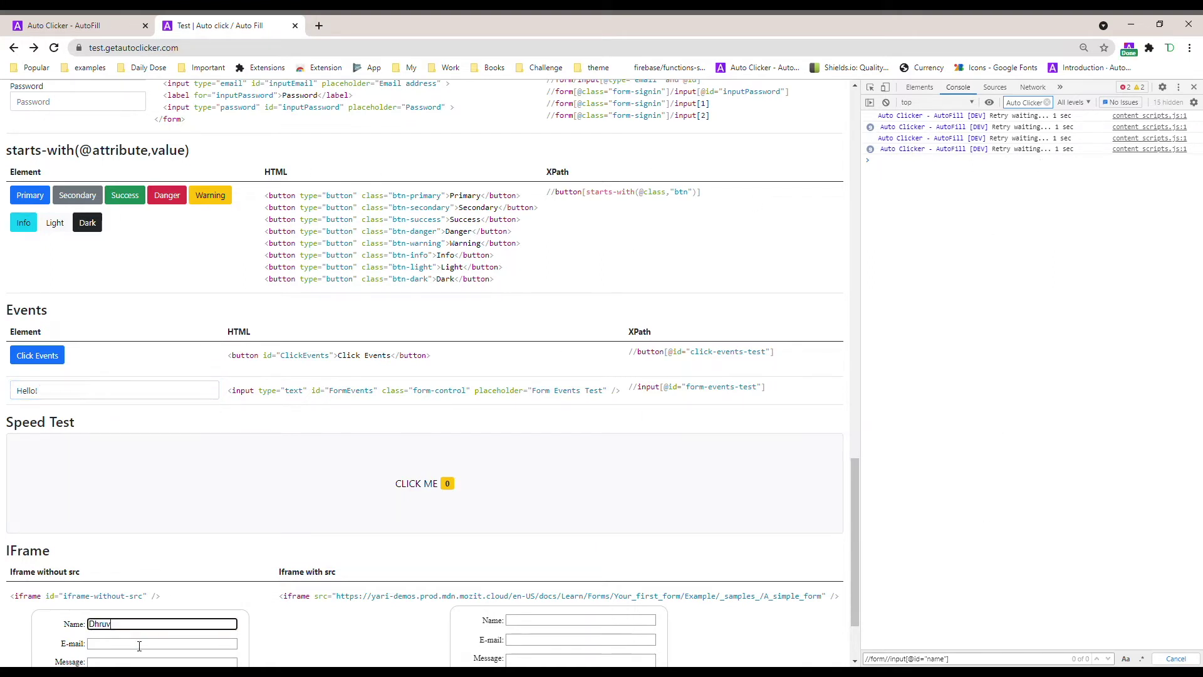
- Move the name-field action above the text-input action and save the actions
click(109, 20)
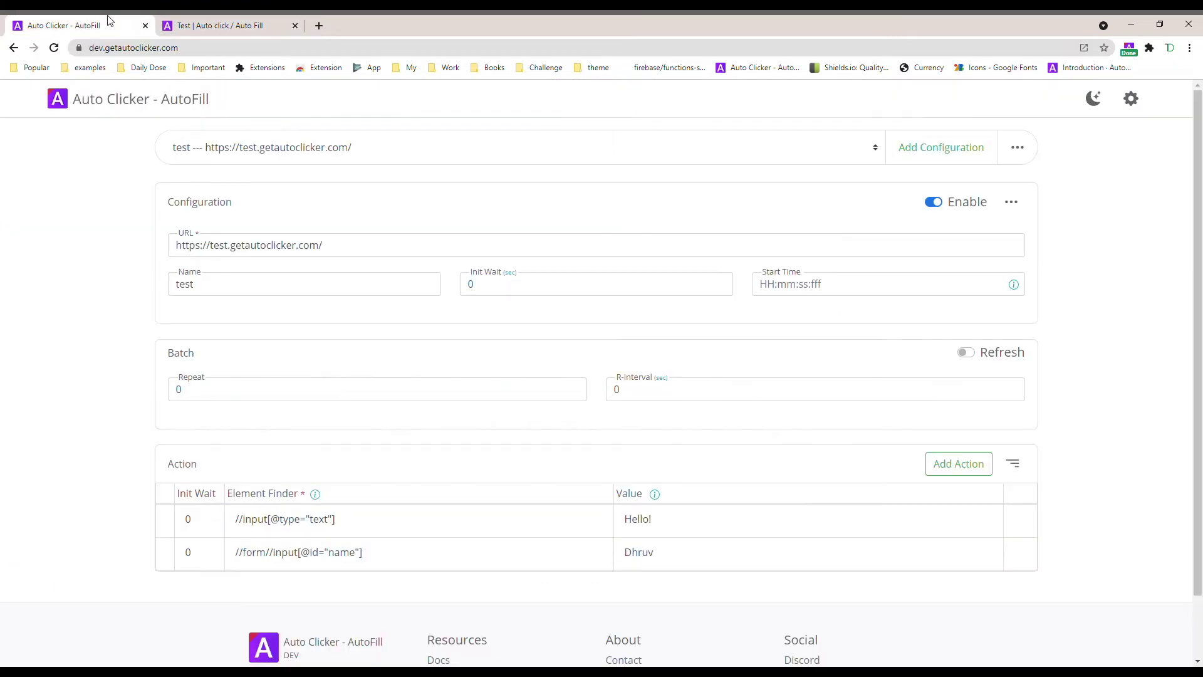
click(1131, 98)
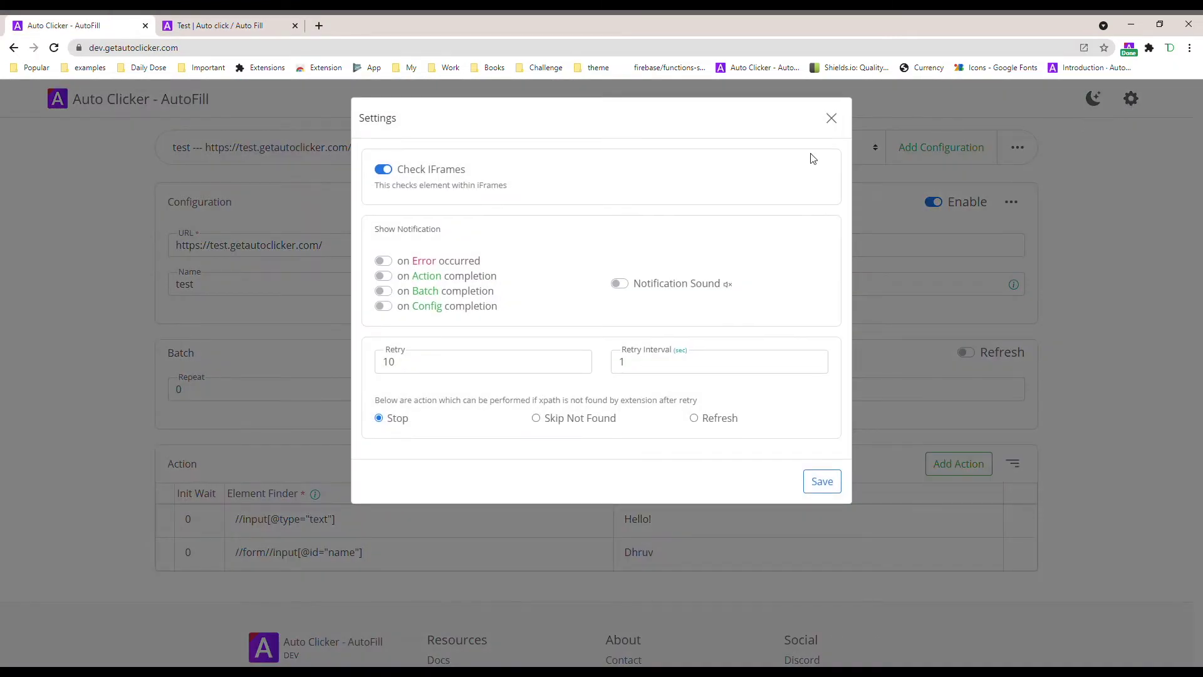
click(832, 118)
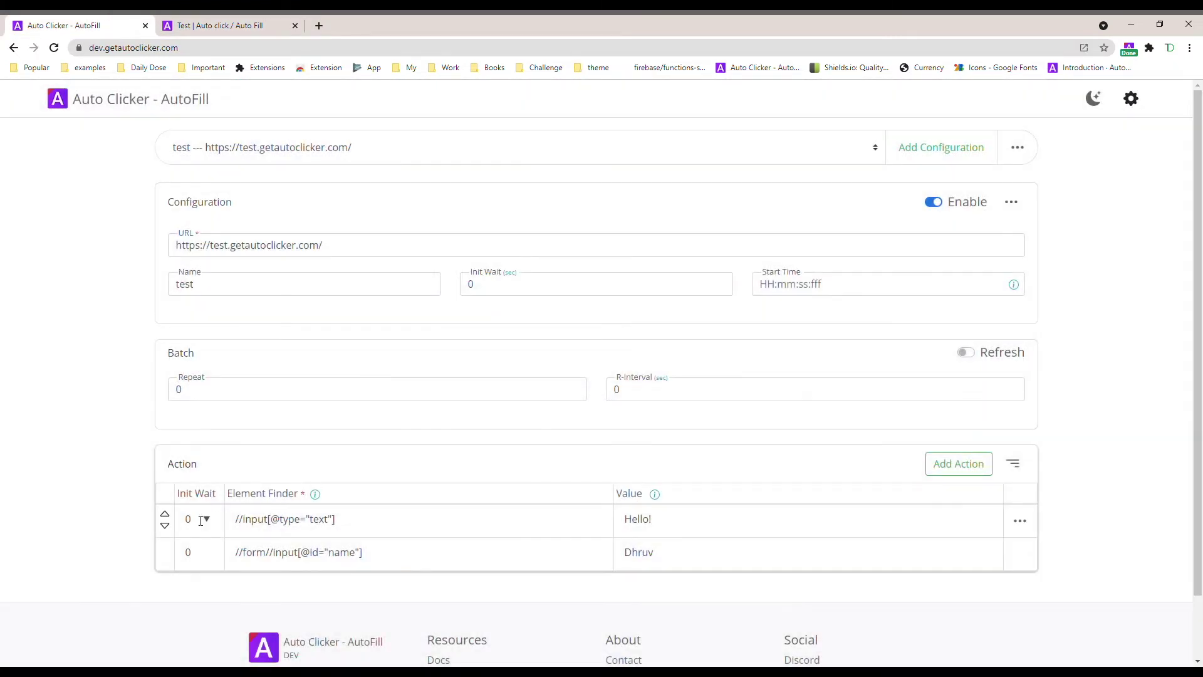
click(164, 551)
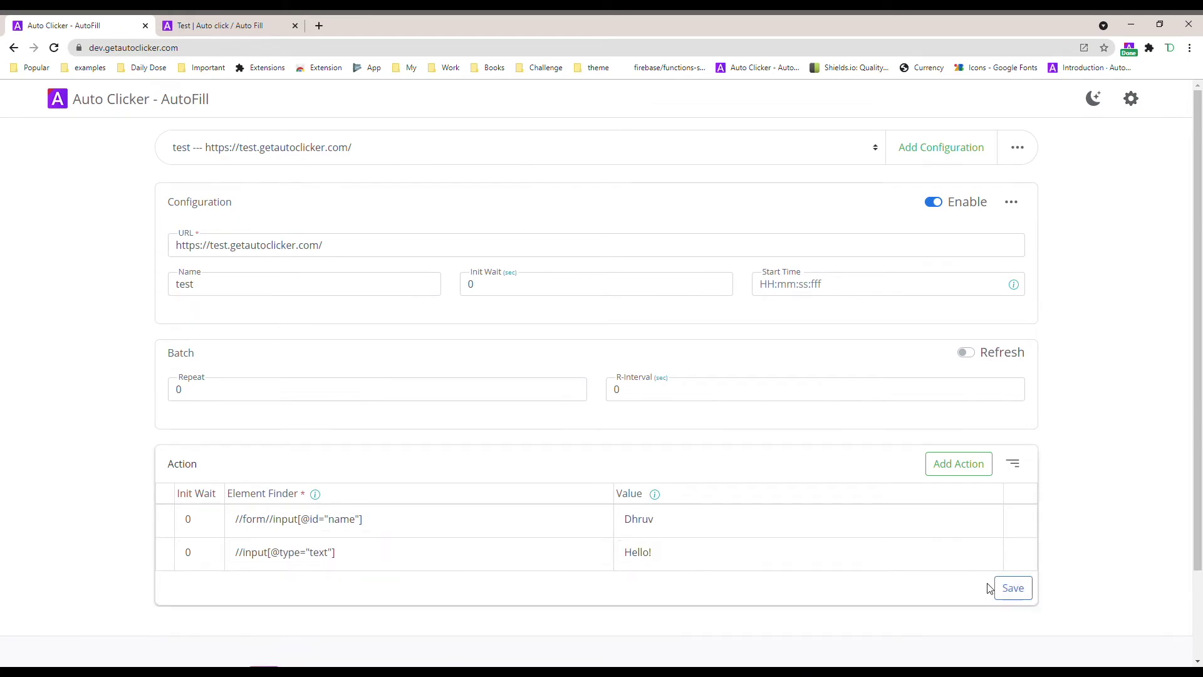
click(1015, 596)
- Check the test page, then reopen Settings and select the current Retry count
click(234, 23)
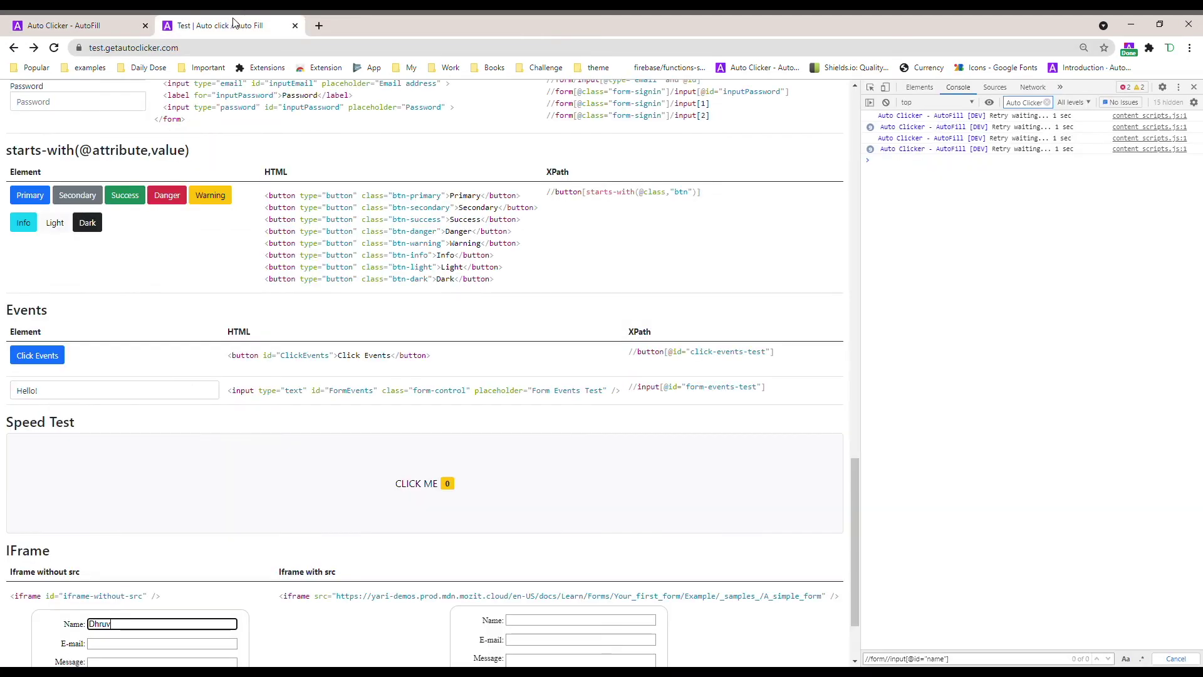
click(141, 22)
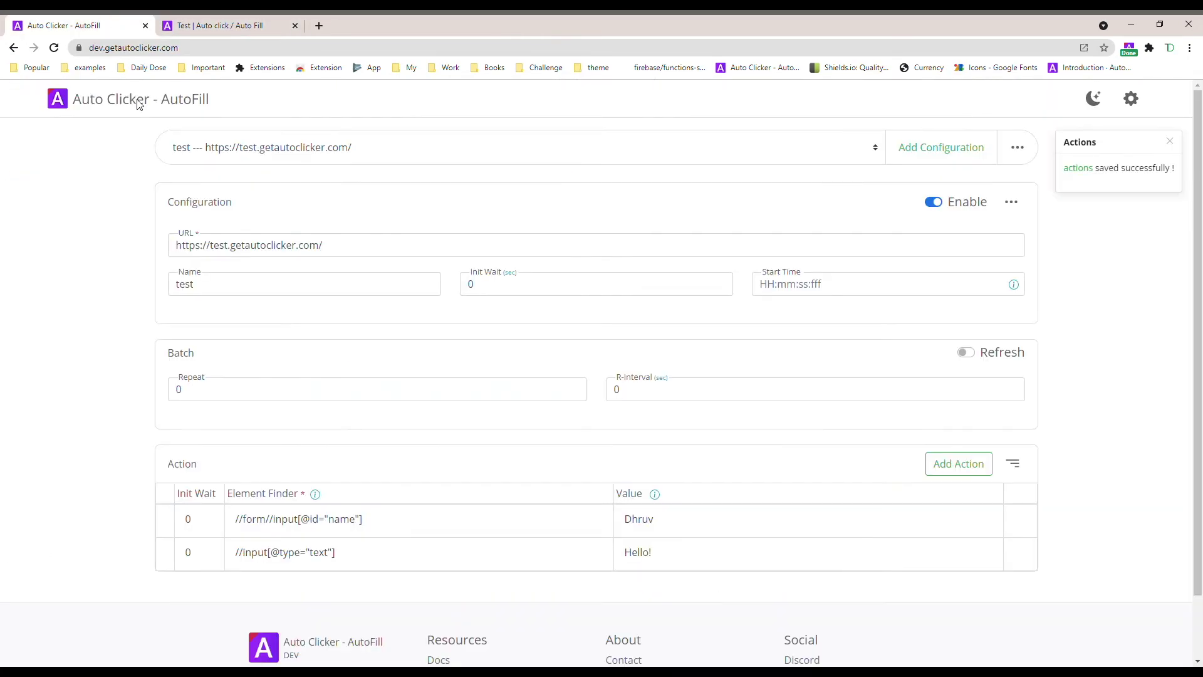
click(1131, 99)
double_click(388, 362)
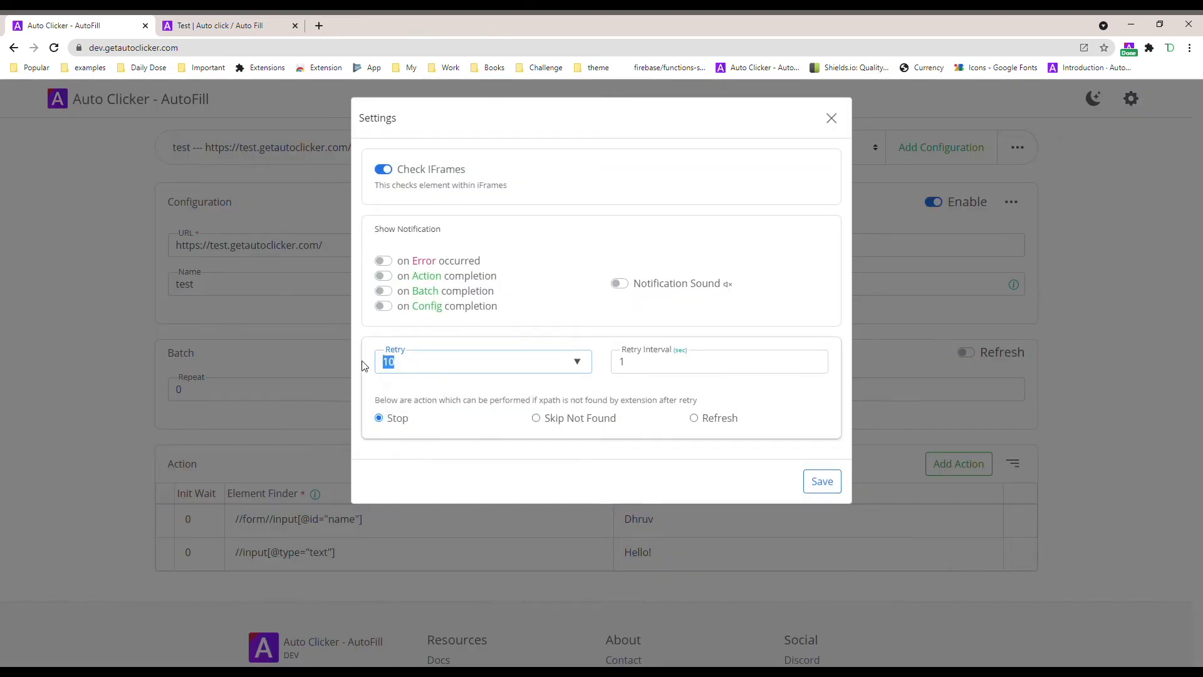
- Set Retry to 1 and review the explanation of after-retry actions
text(1)
click(693, 468)
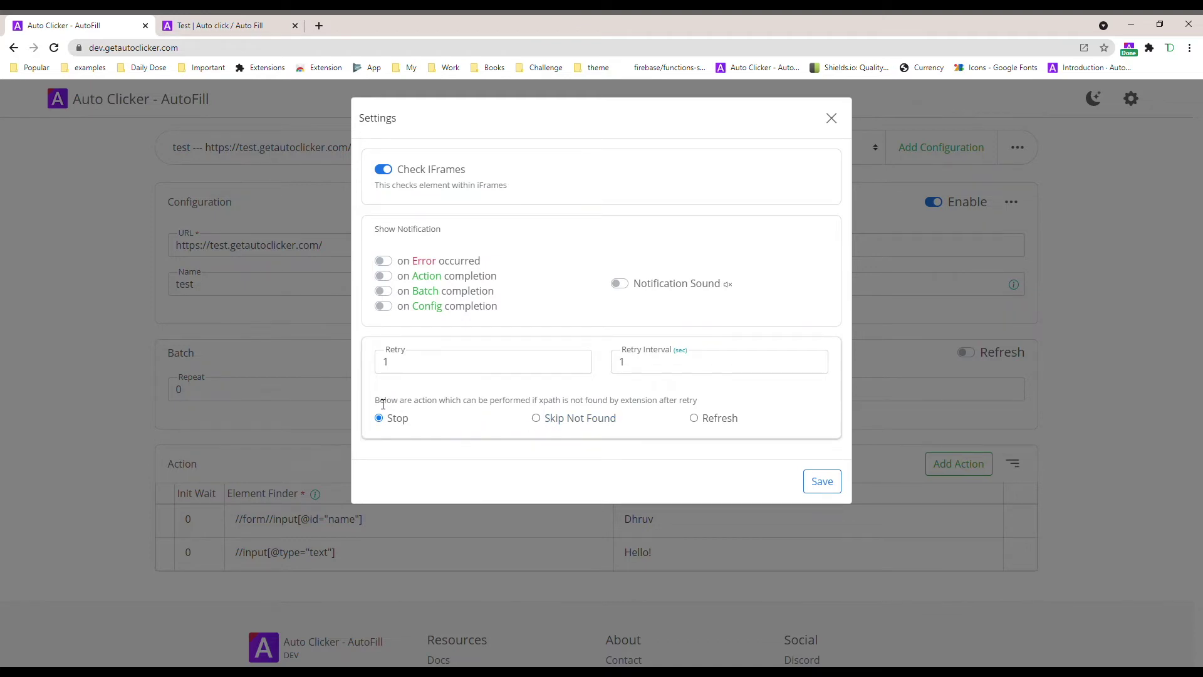
drag(376, 401, 708, 409)
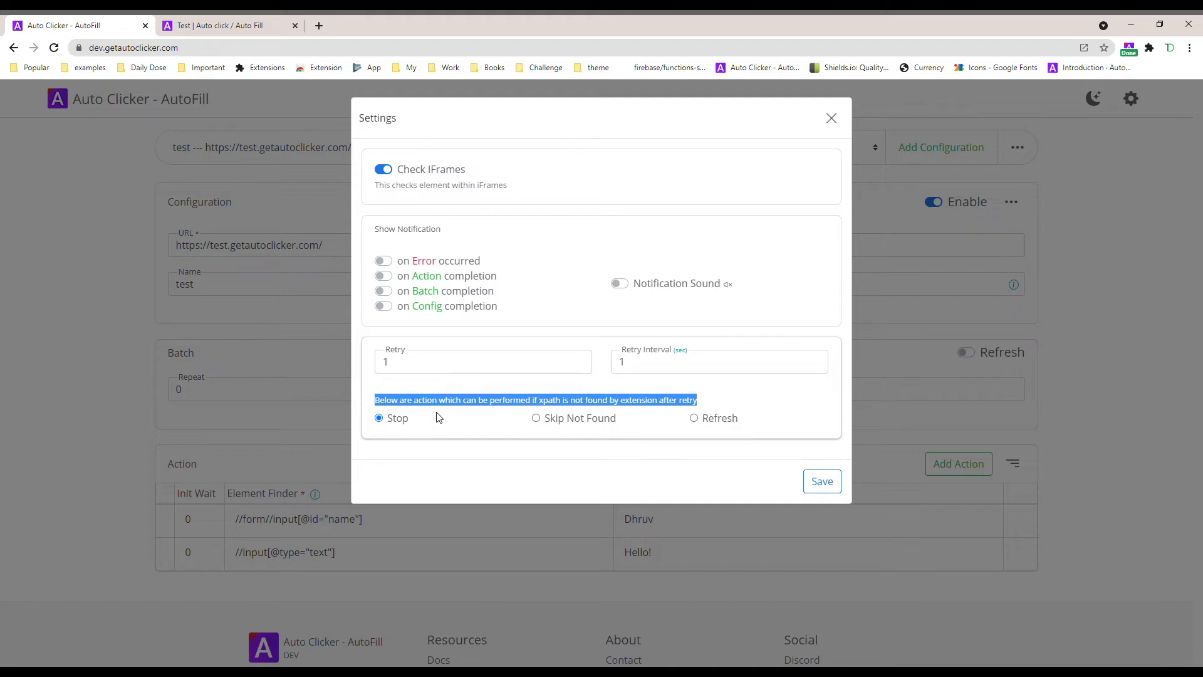
- Switch off Check IFrames, save the settings, and view the test page
click(384, 170)
triple_click(415, 175)
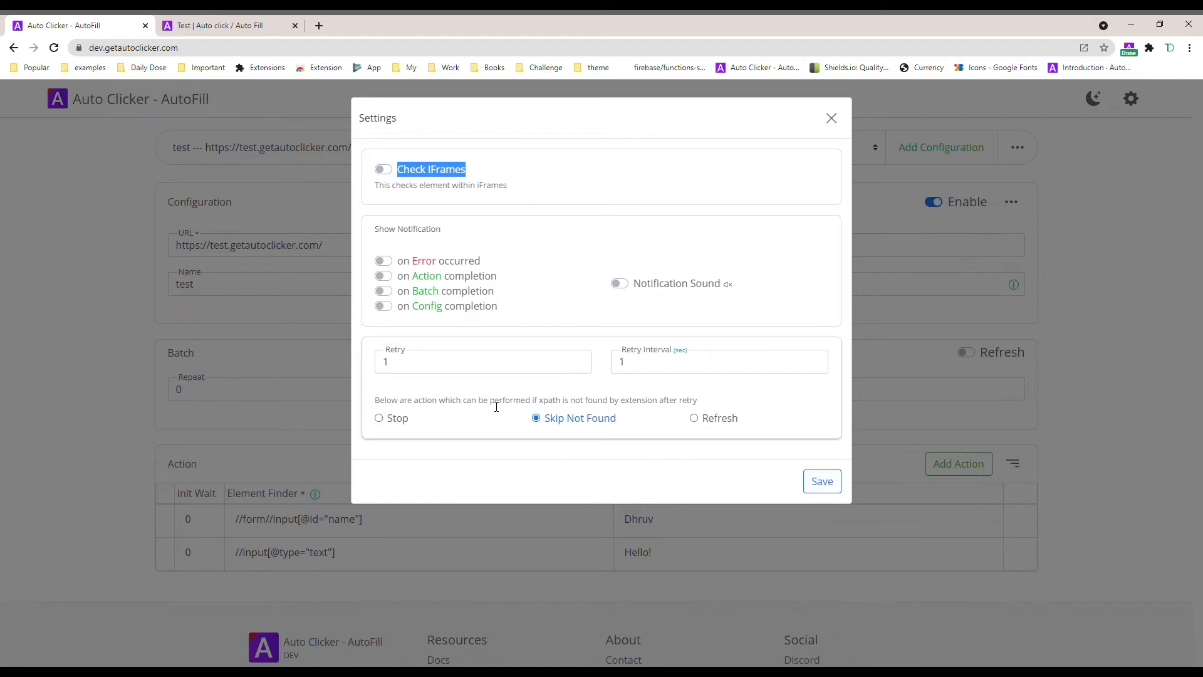
click(820, 481)
click(260, 23)
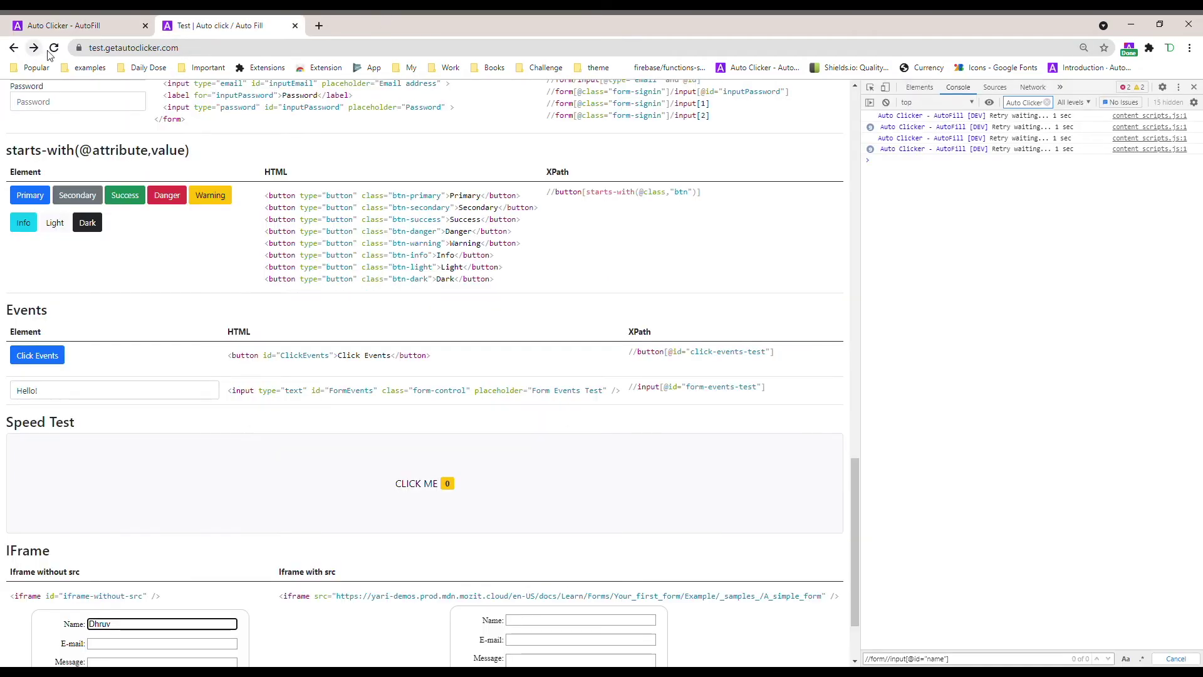
- Clear the DevTools console and reload the test page to rerun the actions
click(892, 108)
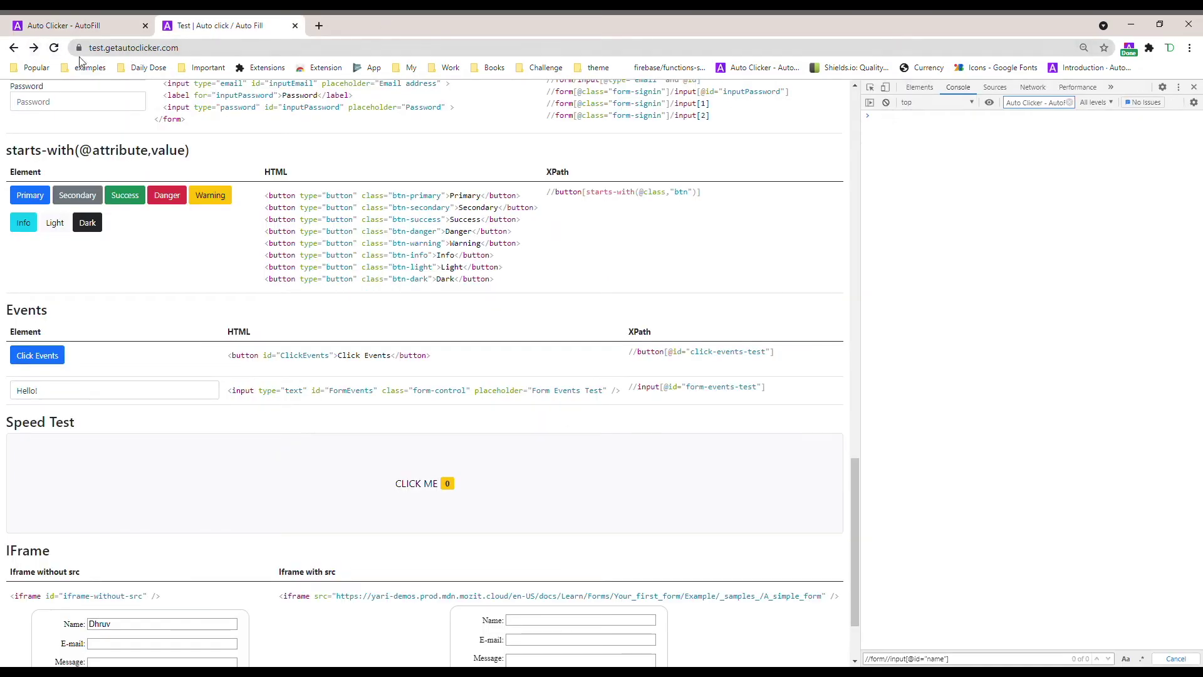
click(52, 50)
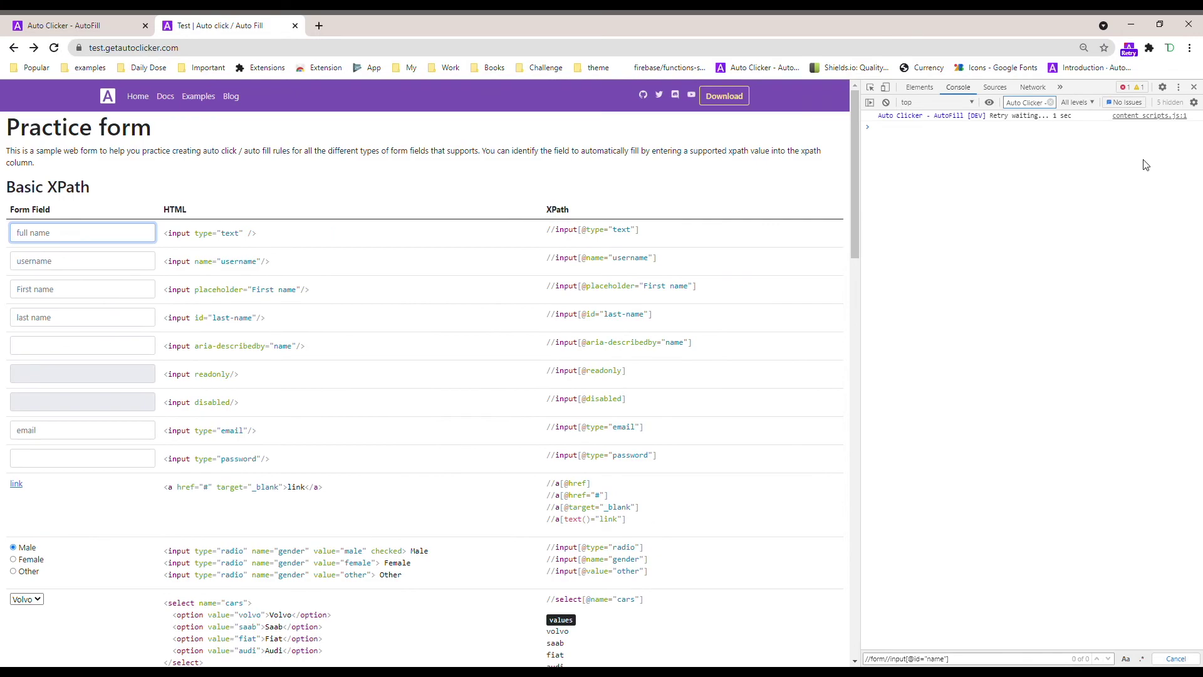
drag(910, 120, 1078, 122)
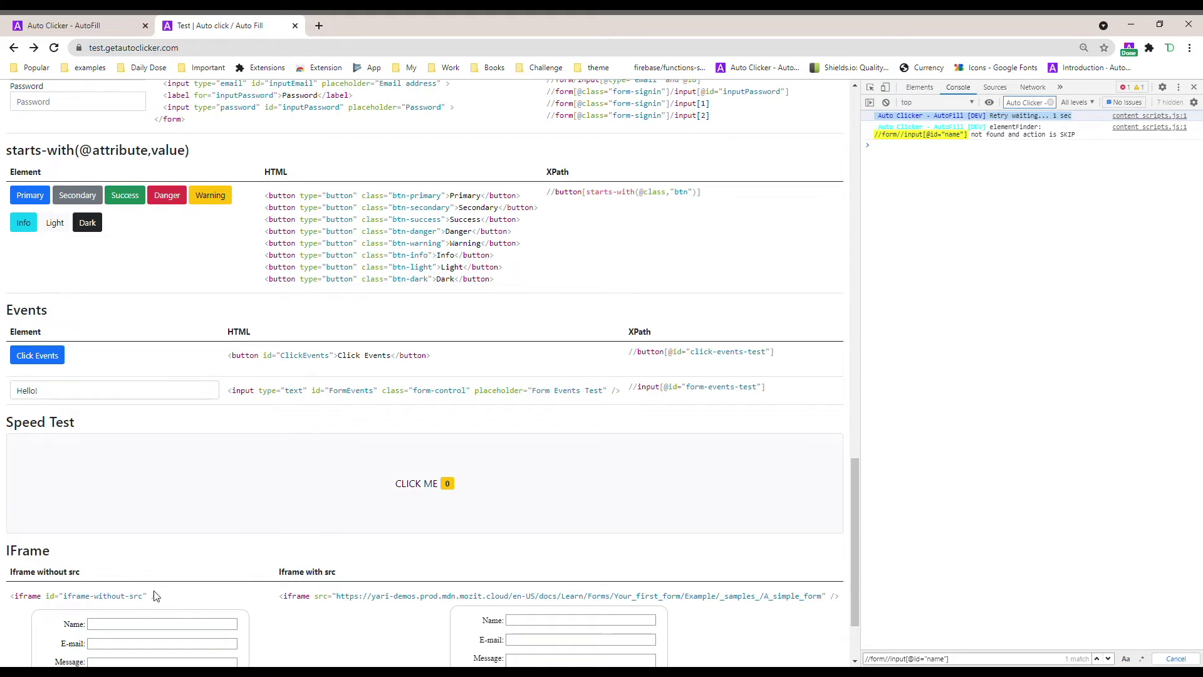
- Read the log showing the name field not found and skipped, then return to Settings
click(91, 23)
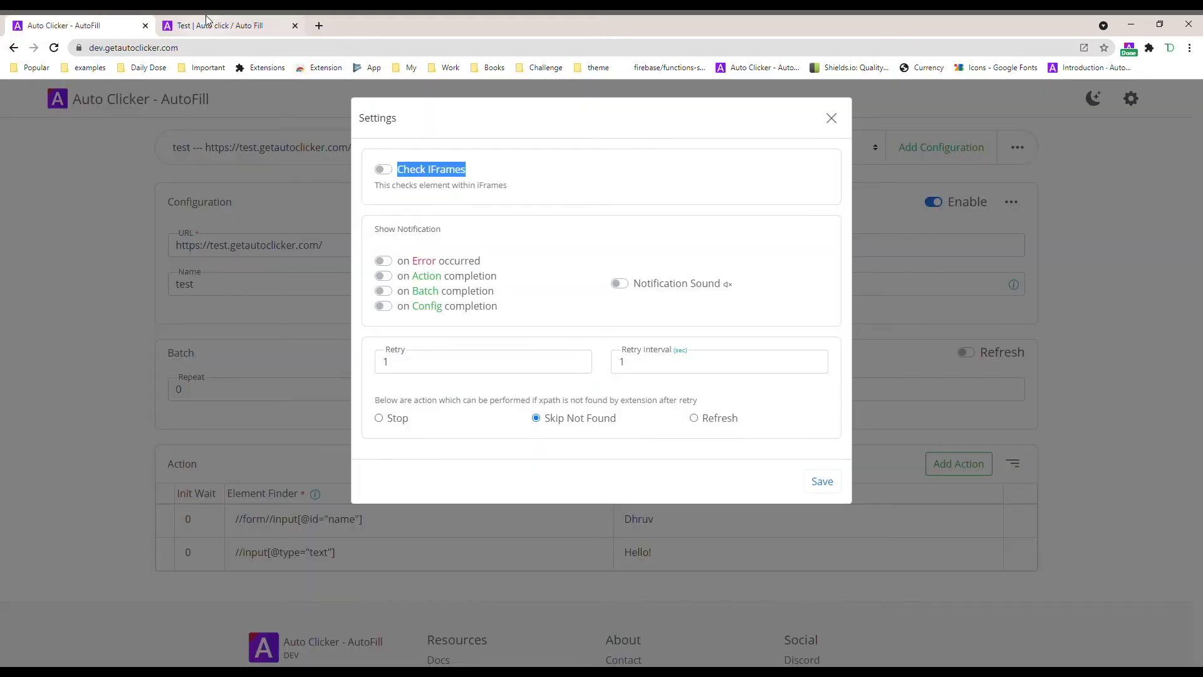
click(207, 19)
drag(875, 134, 1022, 151)
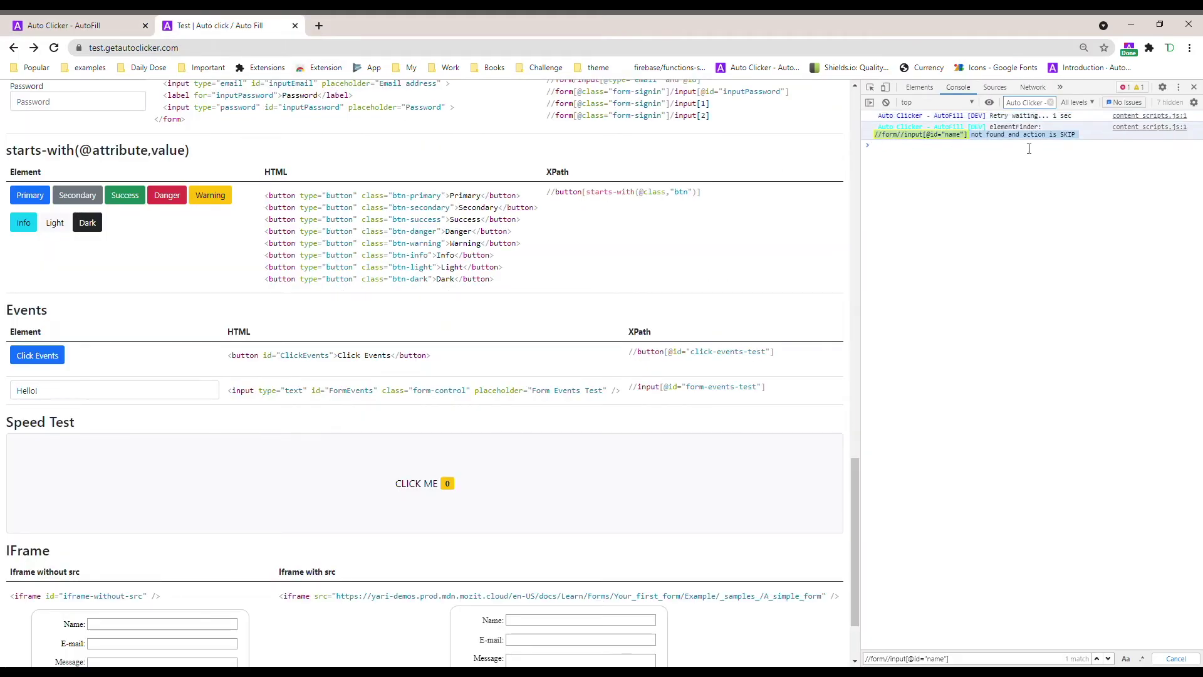
click(1065, 149)
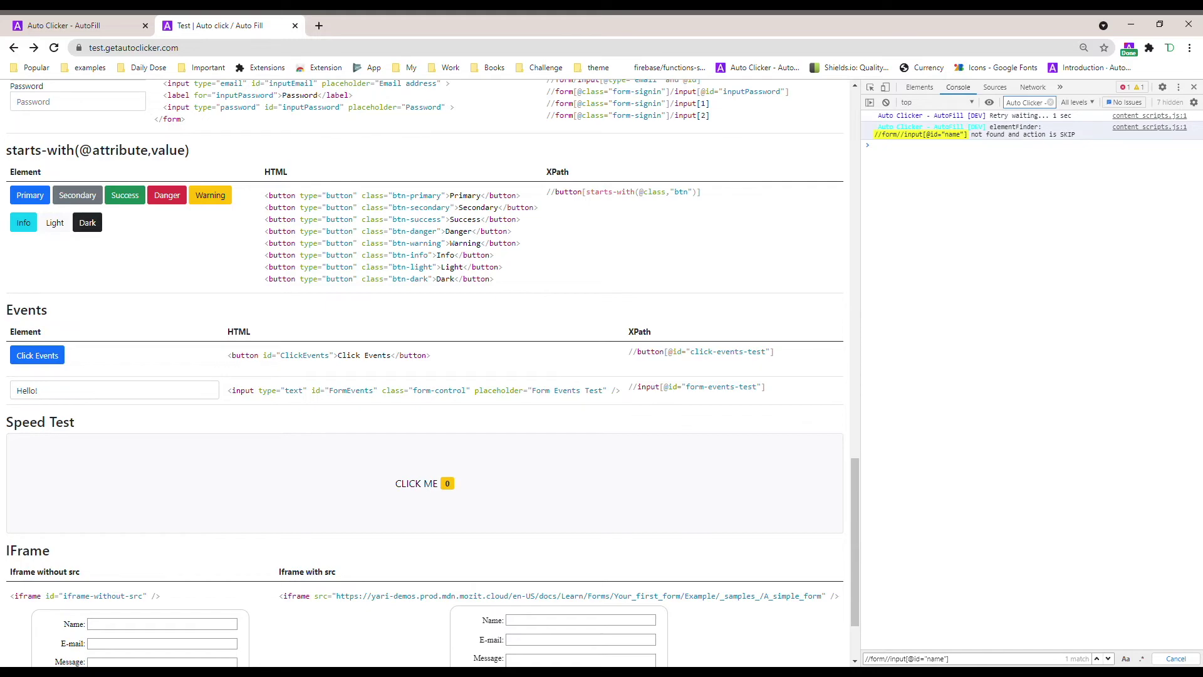
scroll(154, 301, up, 20)
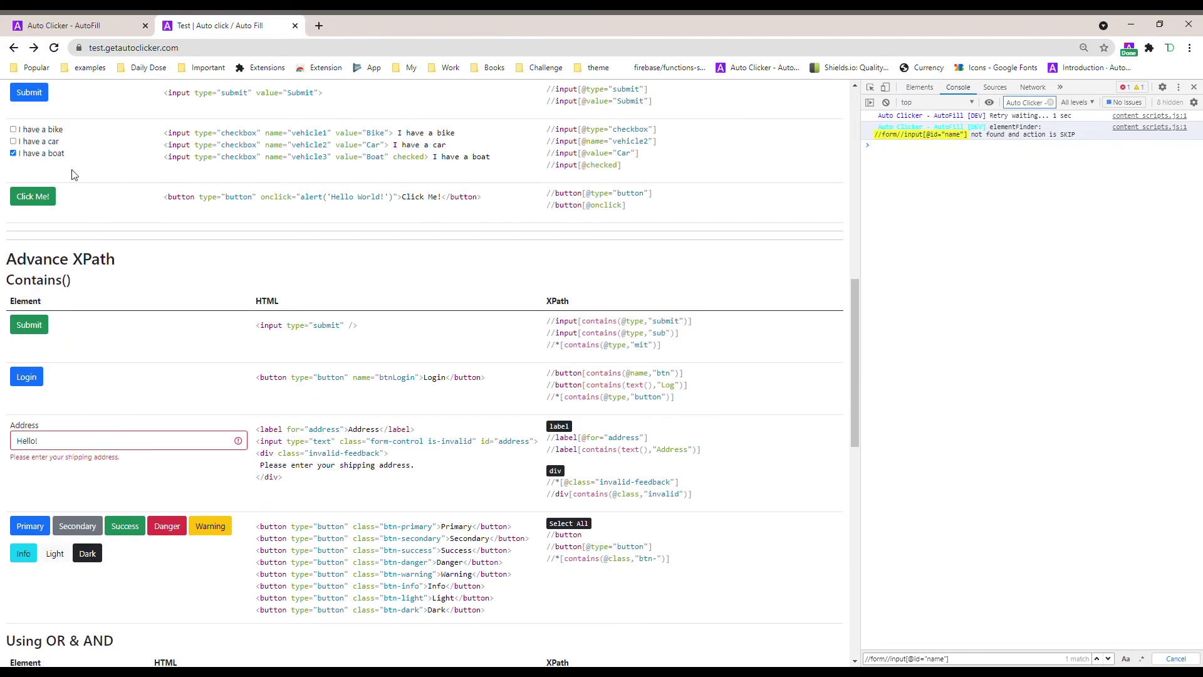
scroll(71, 178, up, 4)
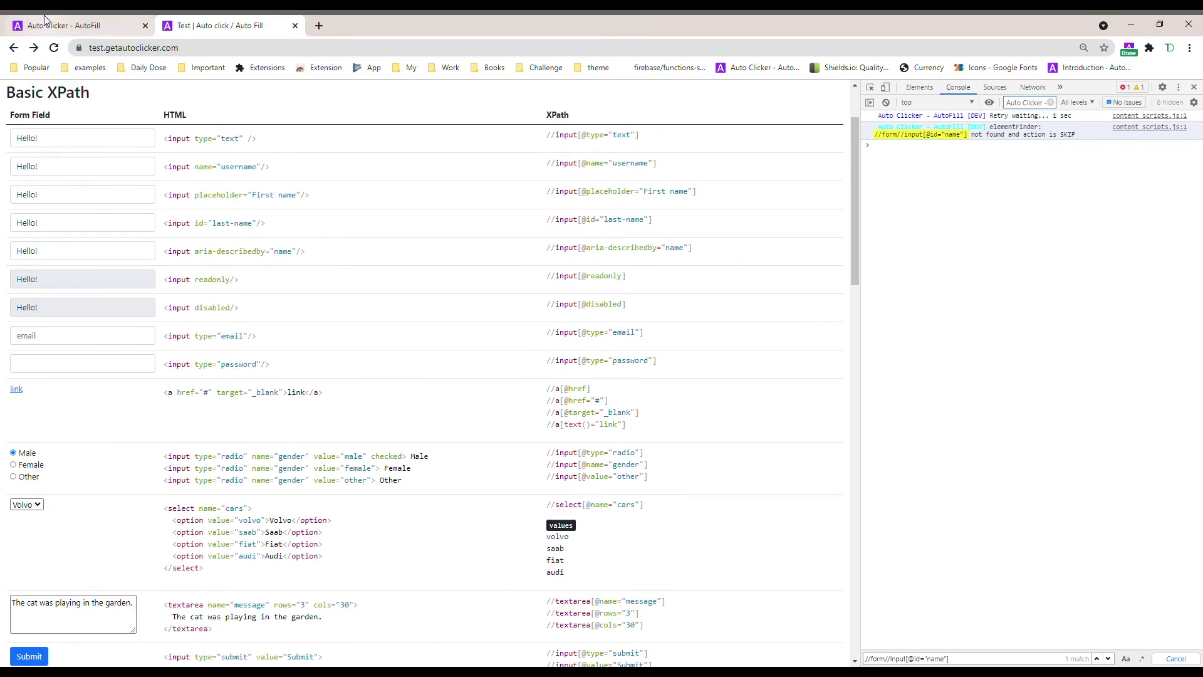
click(75, 24)
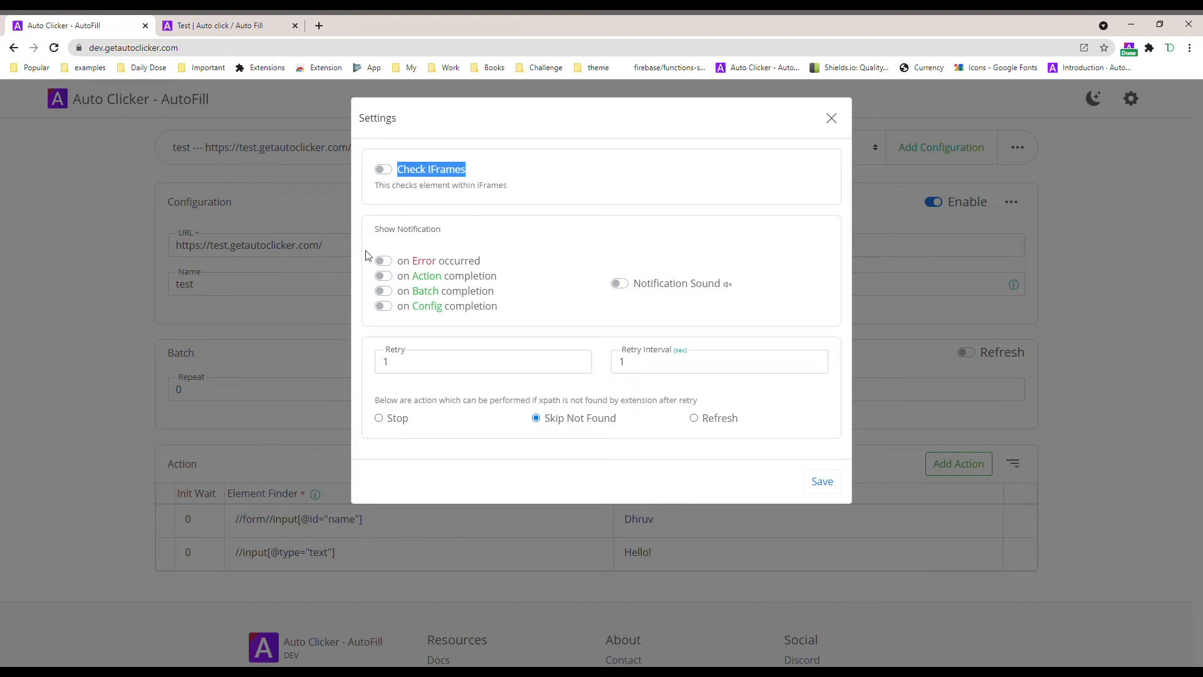
- Make Refresh the not-found action, save, and reload the test page to watch it refresh
click(694, 418)
click(821, 481)
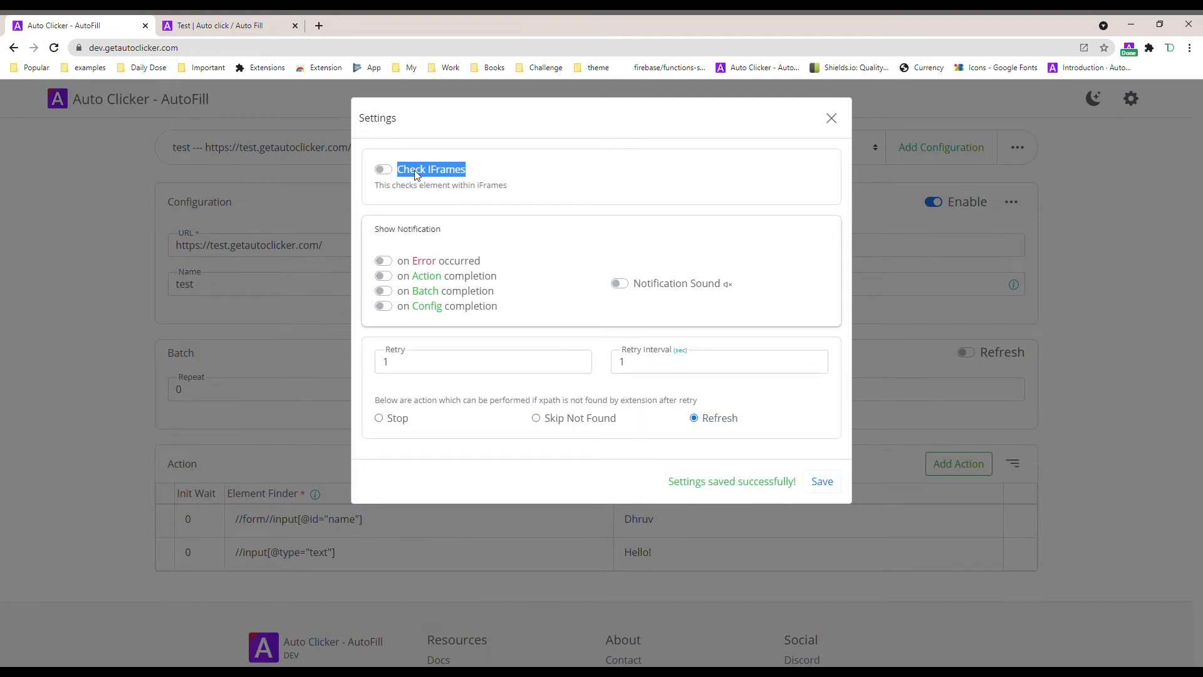
click(214, 24)
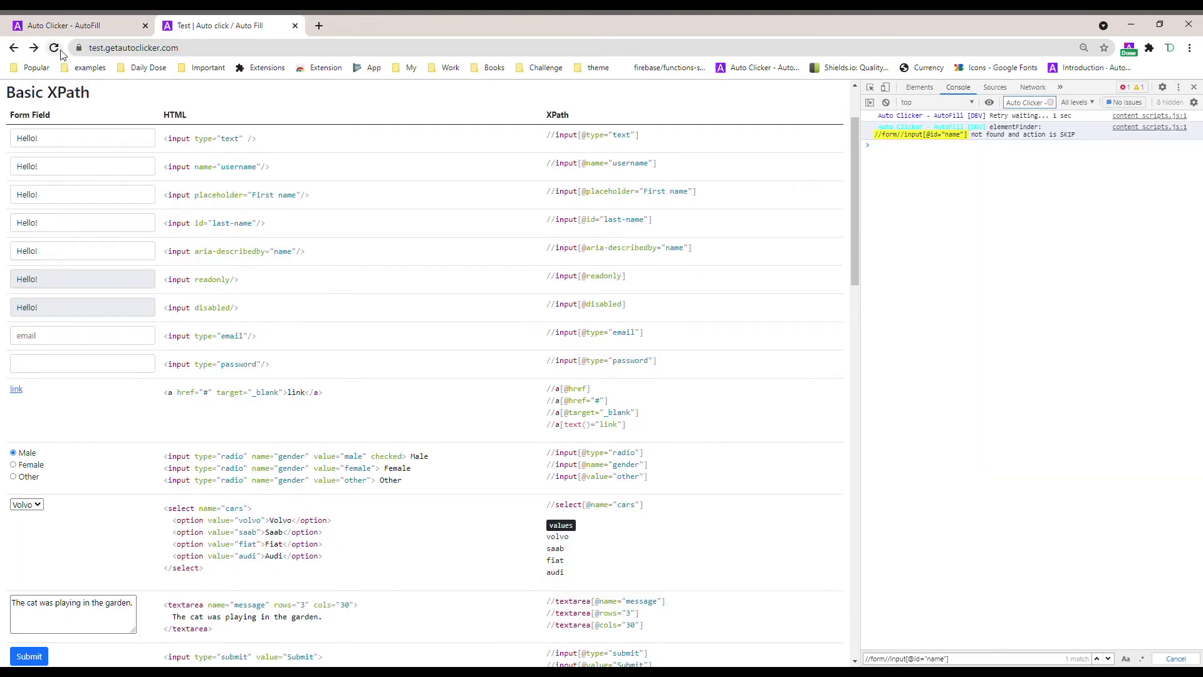
click(56, 49)
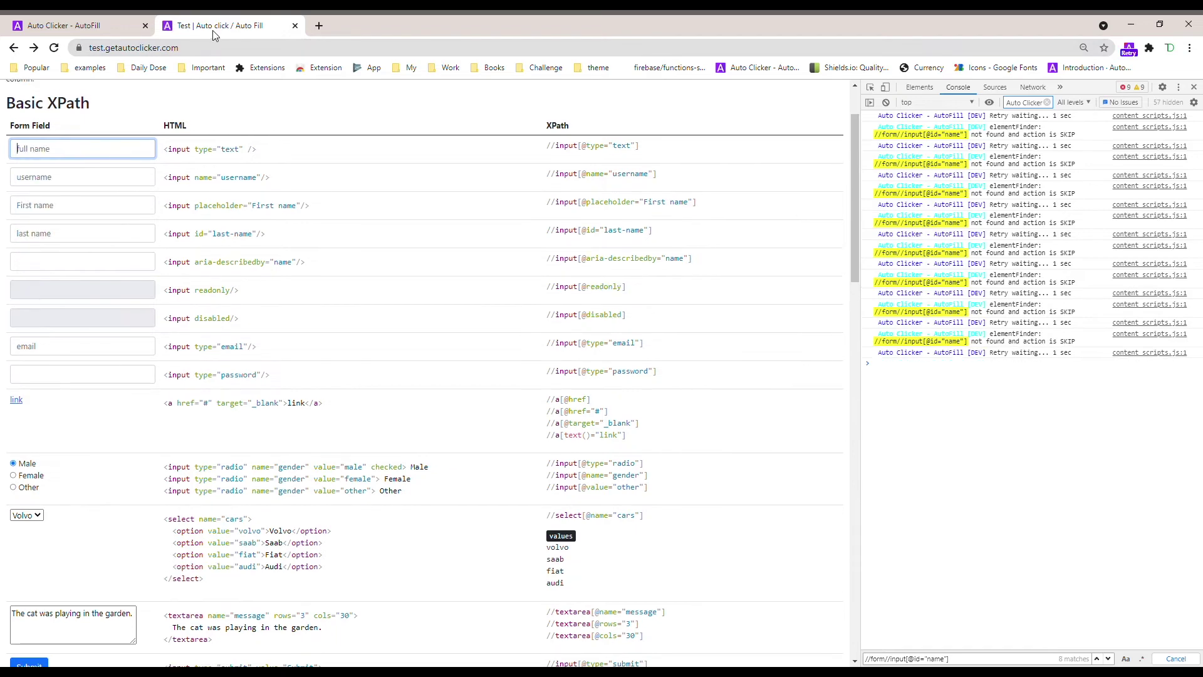
click(119, 25)
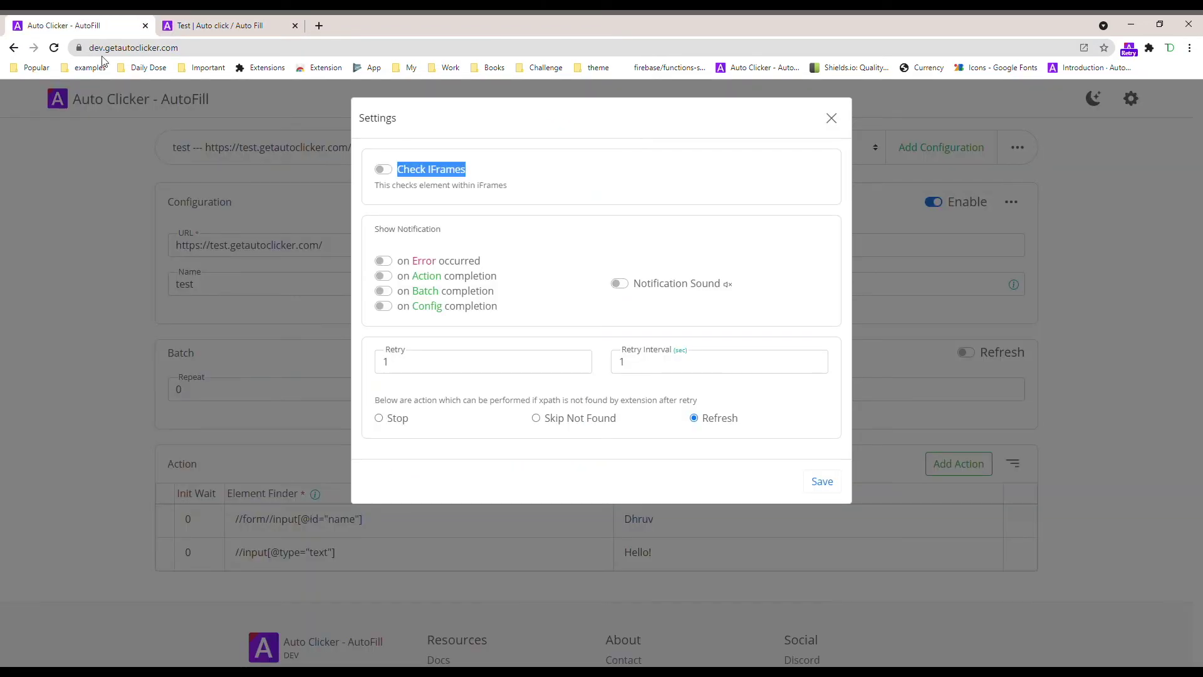
- Try Stop as the not-found action, save it, and check the test page
click(397, 420)
click(813, 485)
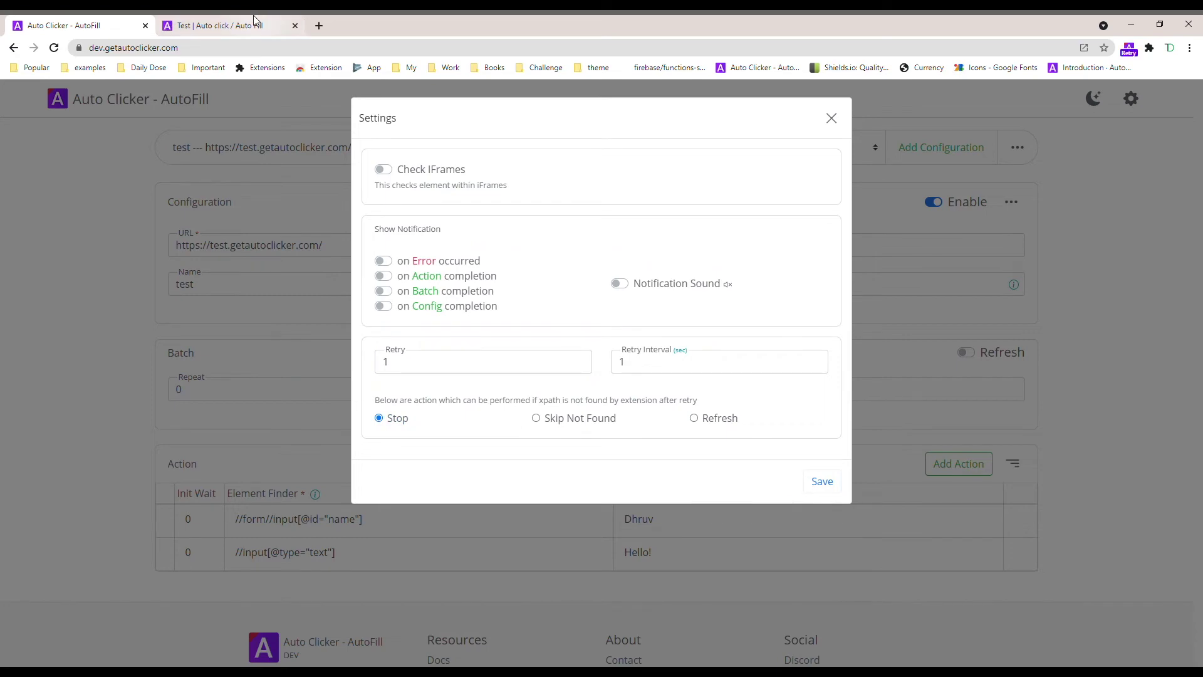
click(204, 28)
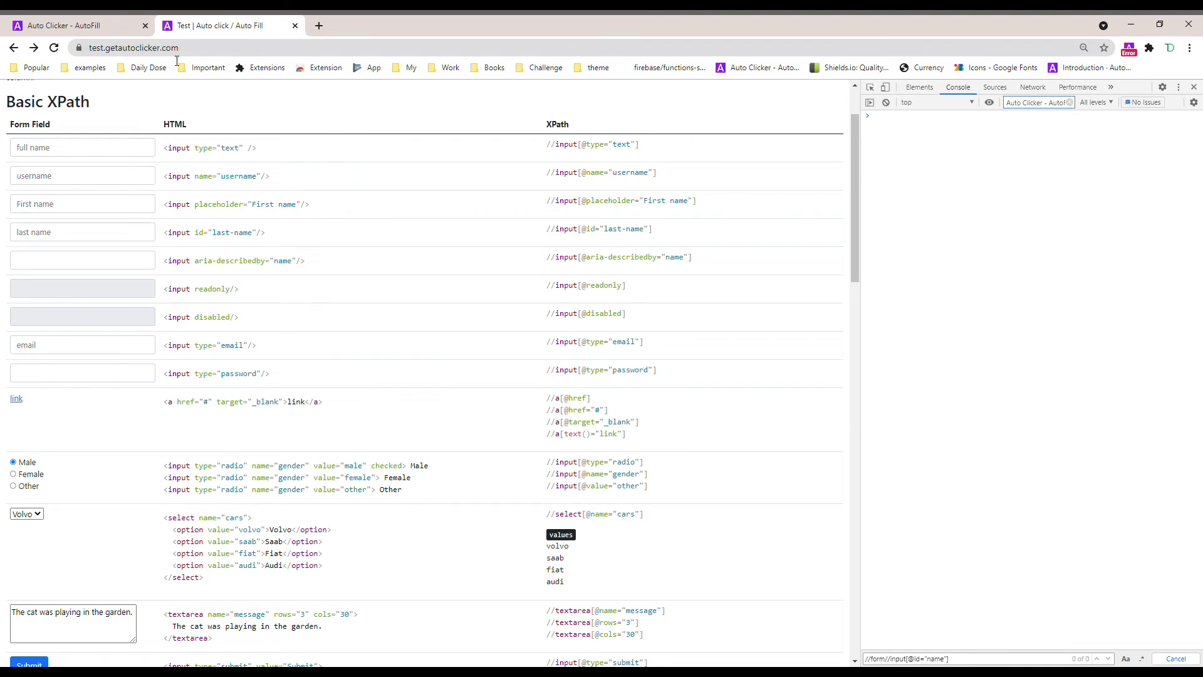
click(64, 28)
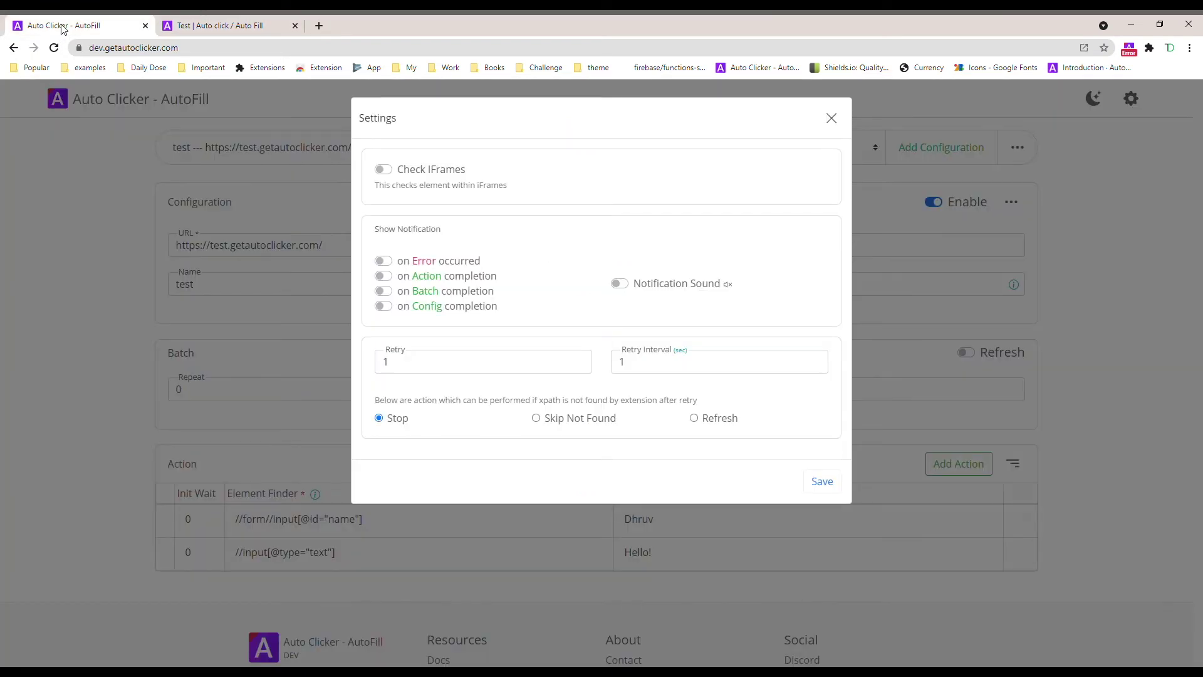
- Switch back to Skip Not Found, save, and reload the test page
click(536, 417)
click(821, 481)
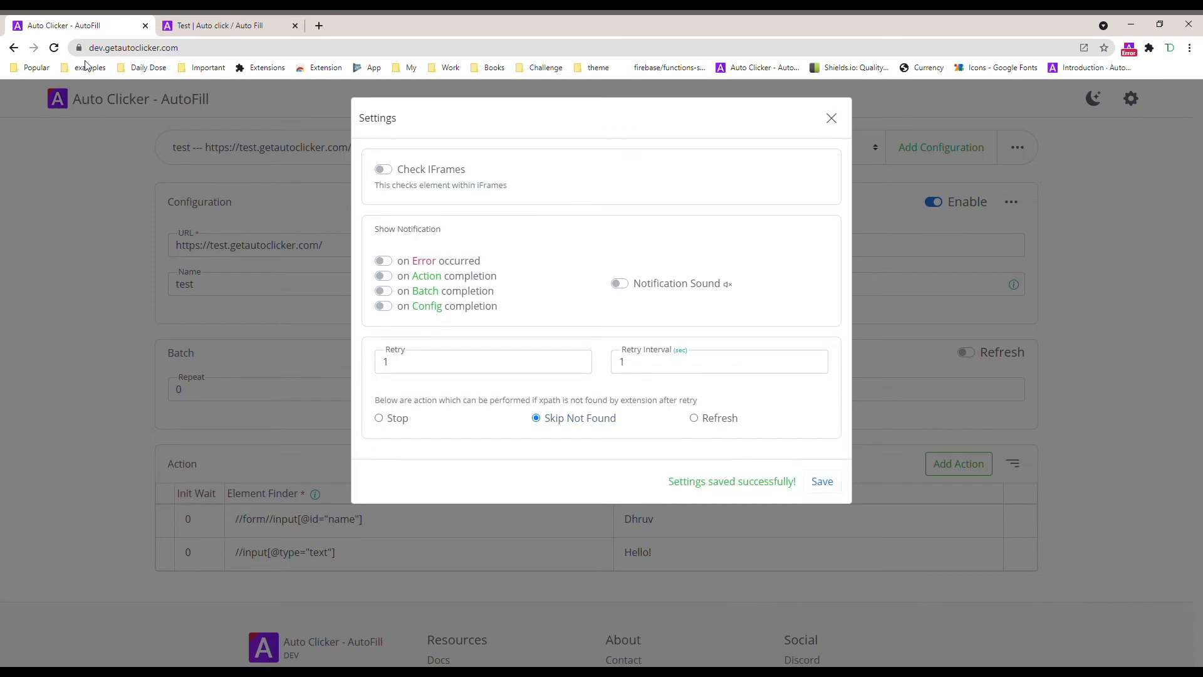
click(201, 26)
click(54, 49)
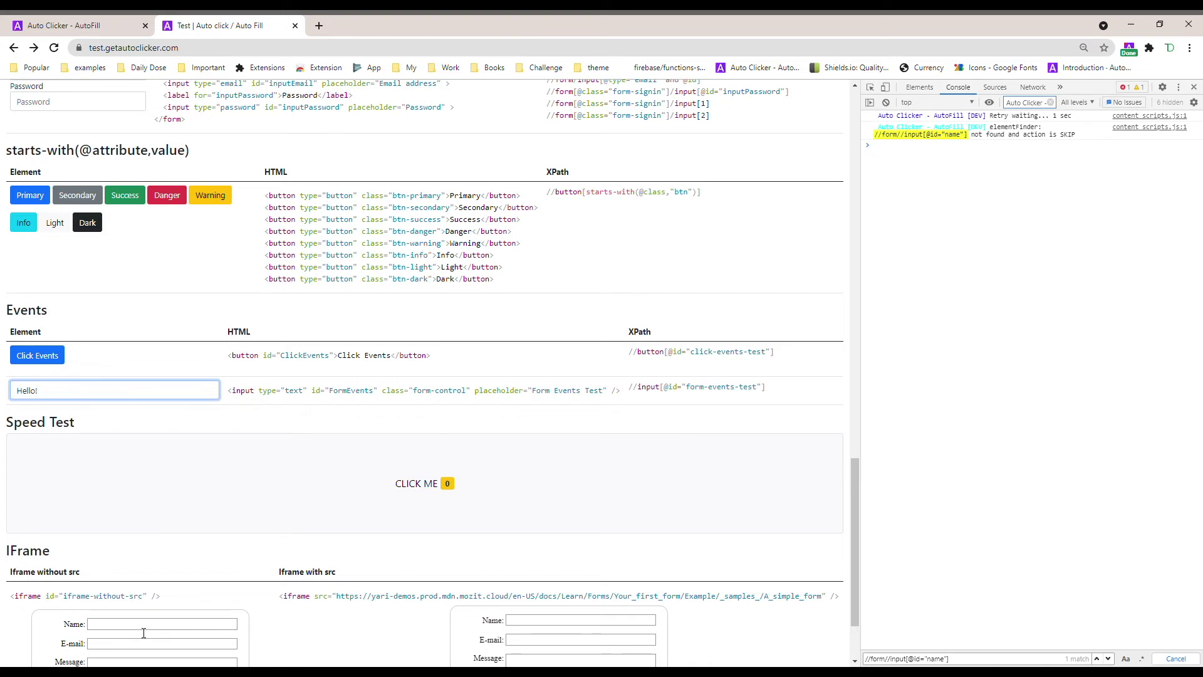
- Turn on error, action, batch and config completion notifications plus the notification sound
click(50, 24)
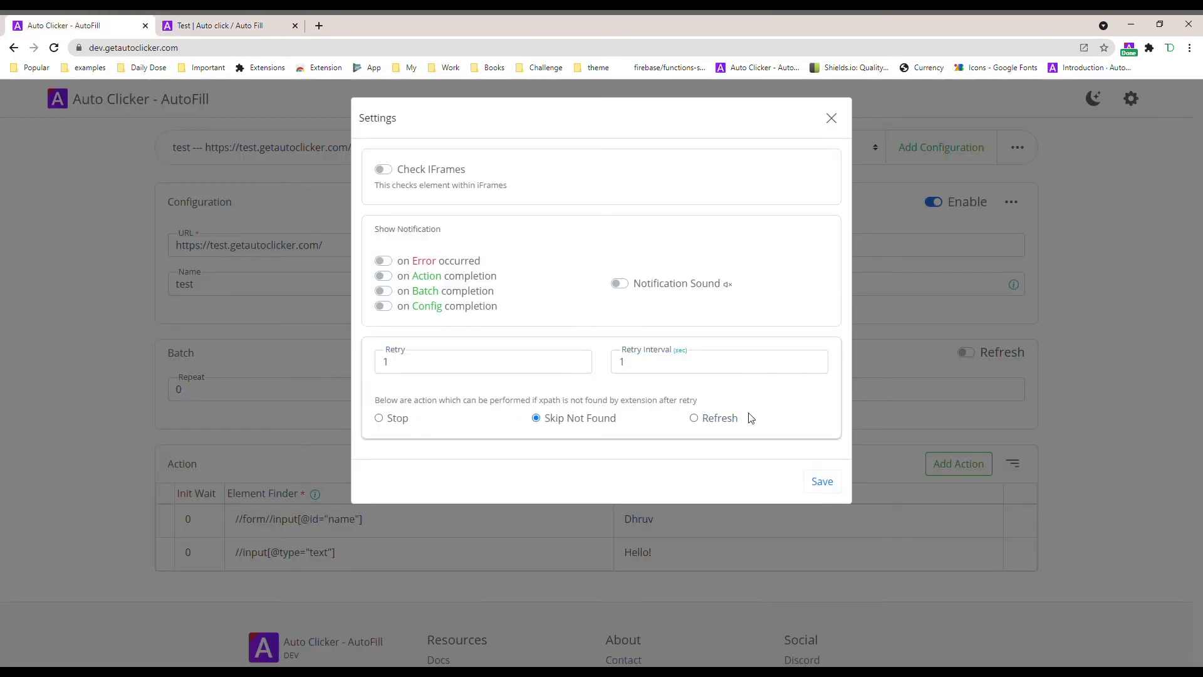
drag(402, 408, 727, 411)
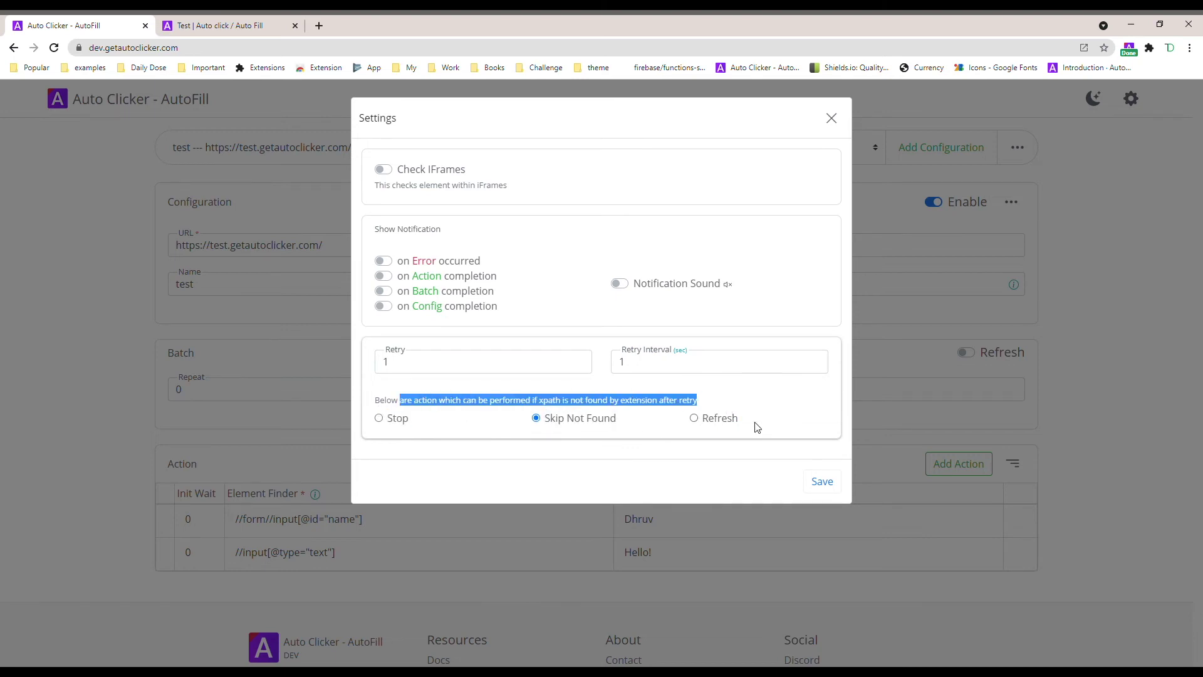
click(384, 261)
click(383, 275)
click(383, 305)
click(384, 291)
click(619, 283)
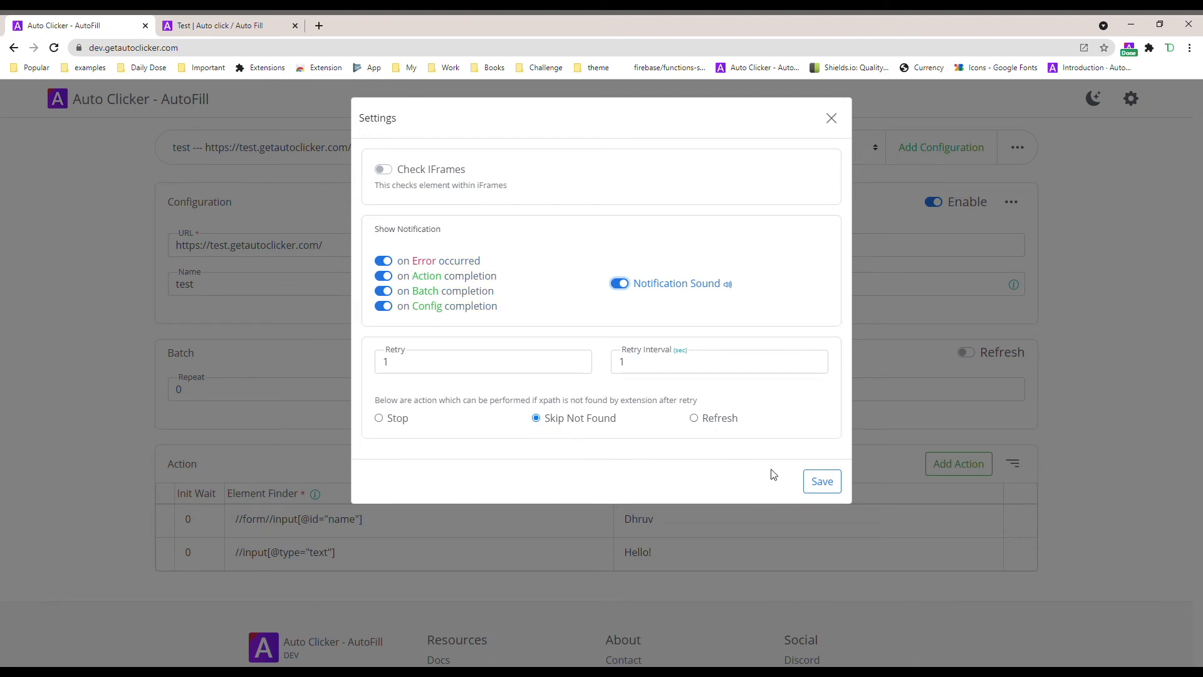
click(213, 25)
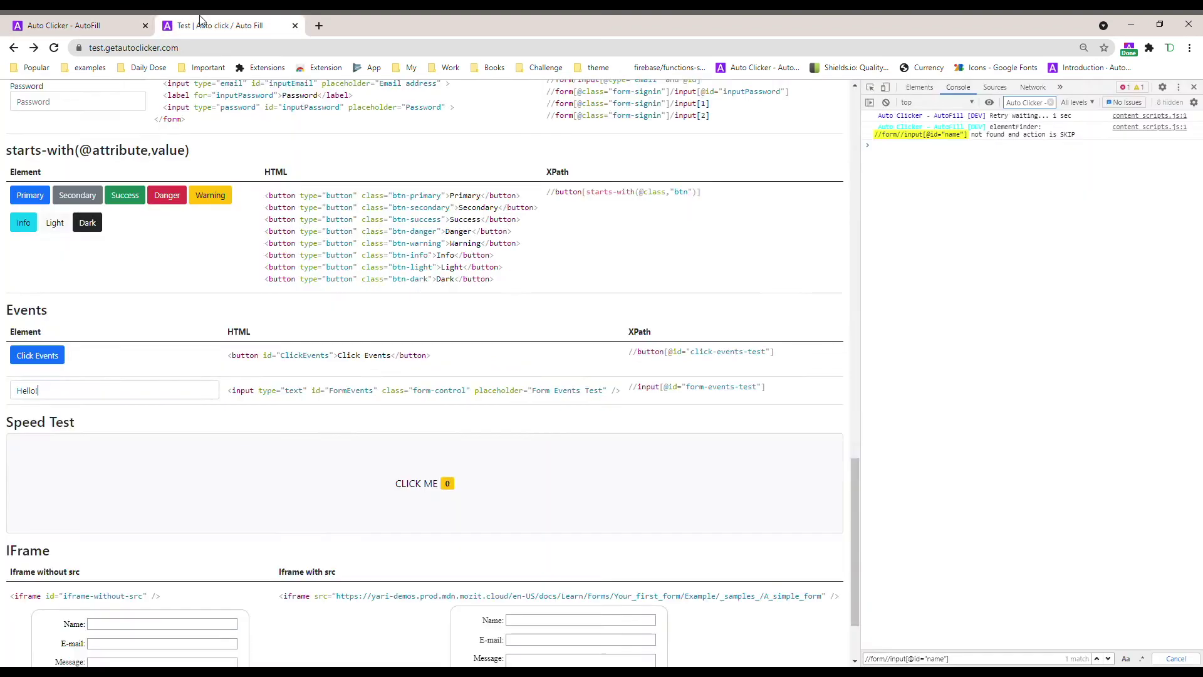
- Turn off all four notification switches and the notification sound, then save
drag(944, 185, 919, 115)
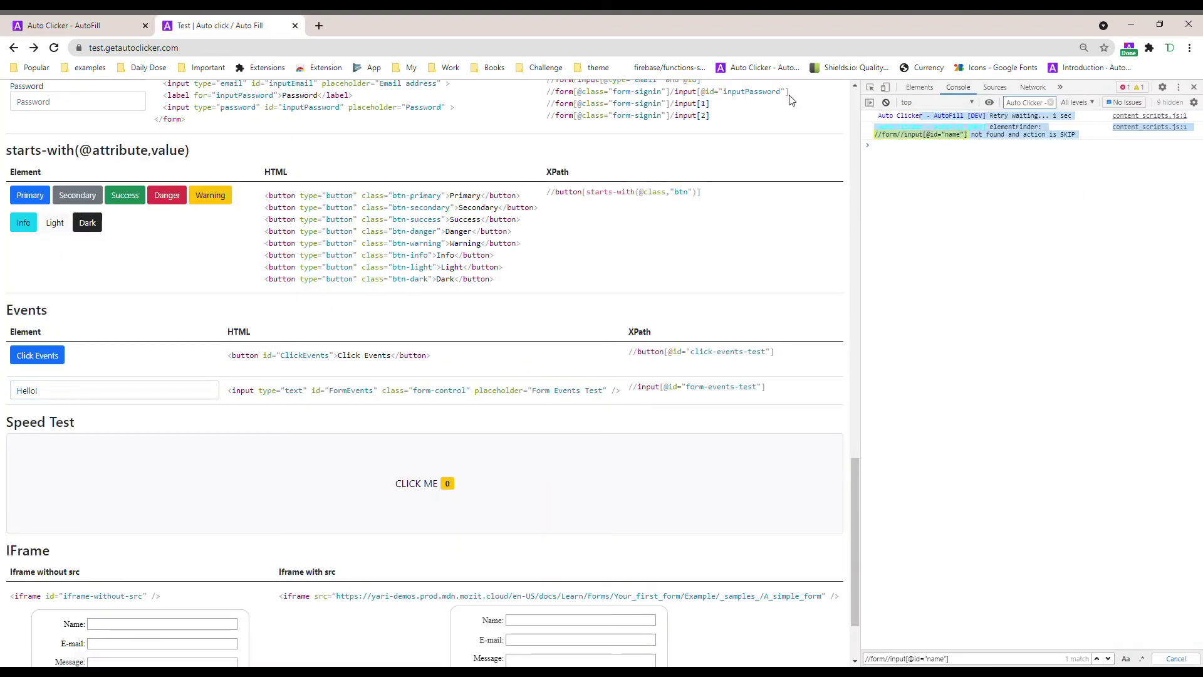
click(75, 25)
click(388, 261)
click(386, 276)
click(385, 291)
click(386, 306)
click(620, 285)
click(823, 482)
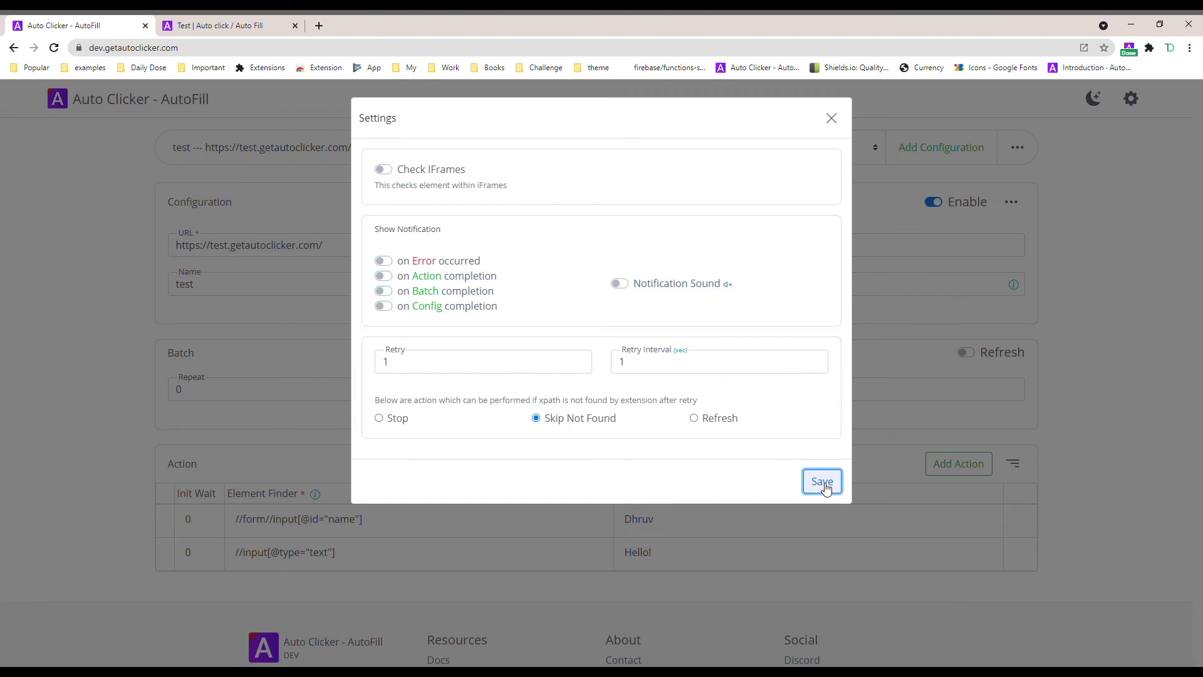
- Check the test page console messages, then close the Settings window
click(219, 25)
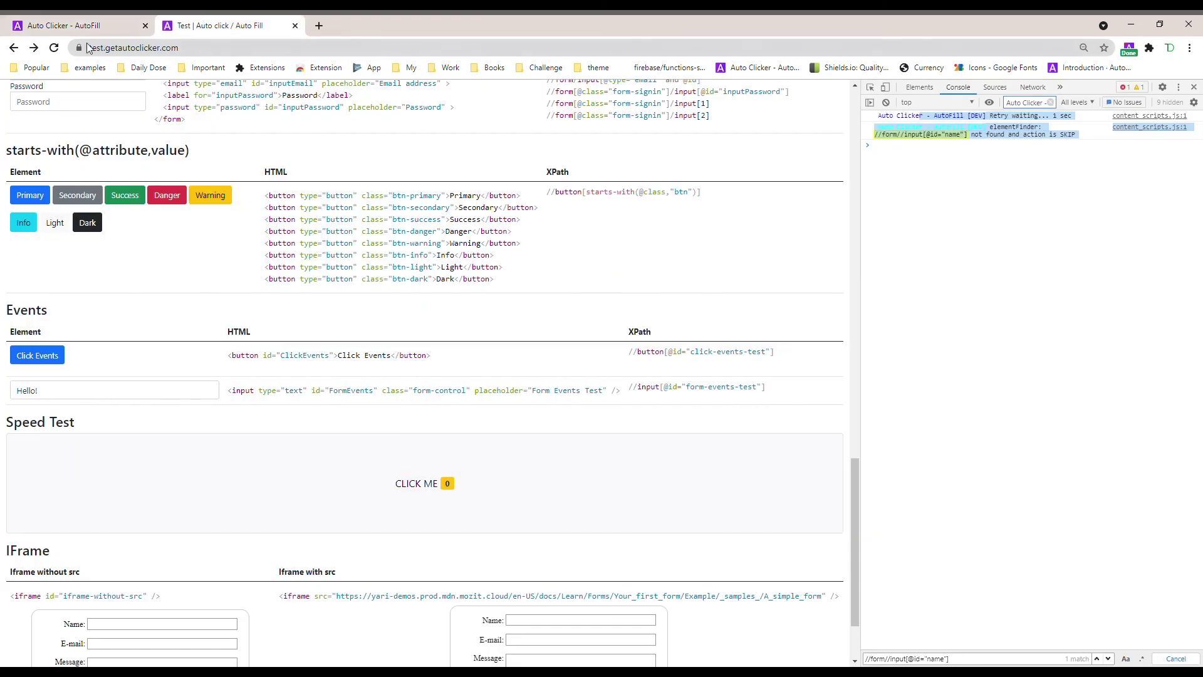
drag(1071, 167, 875, 116)
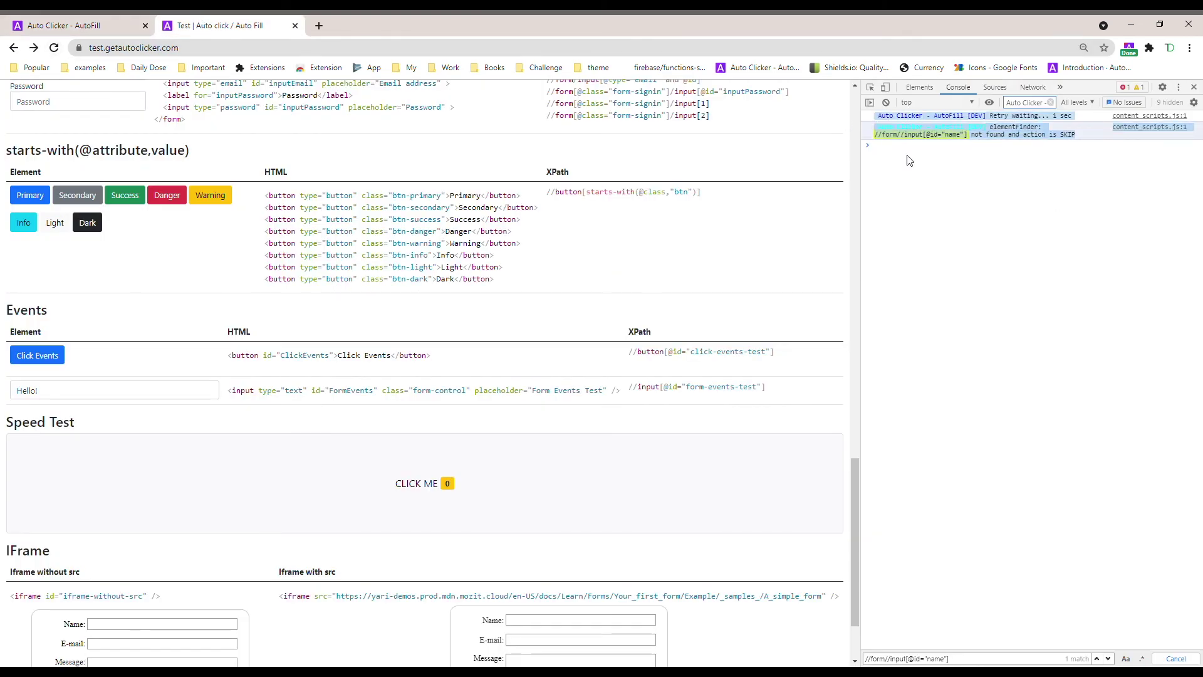
click(96, 20)
click(831, 119)
scroll(837, 353, down, 1)
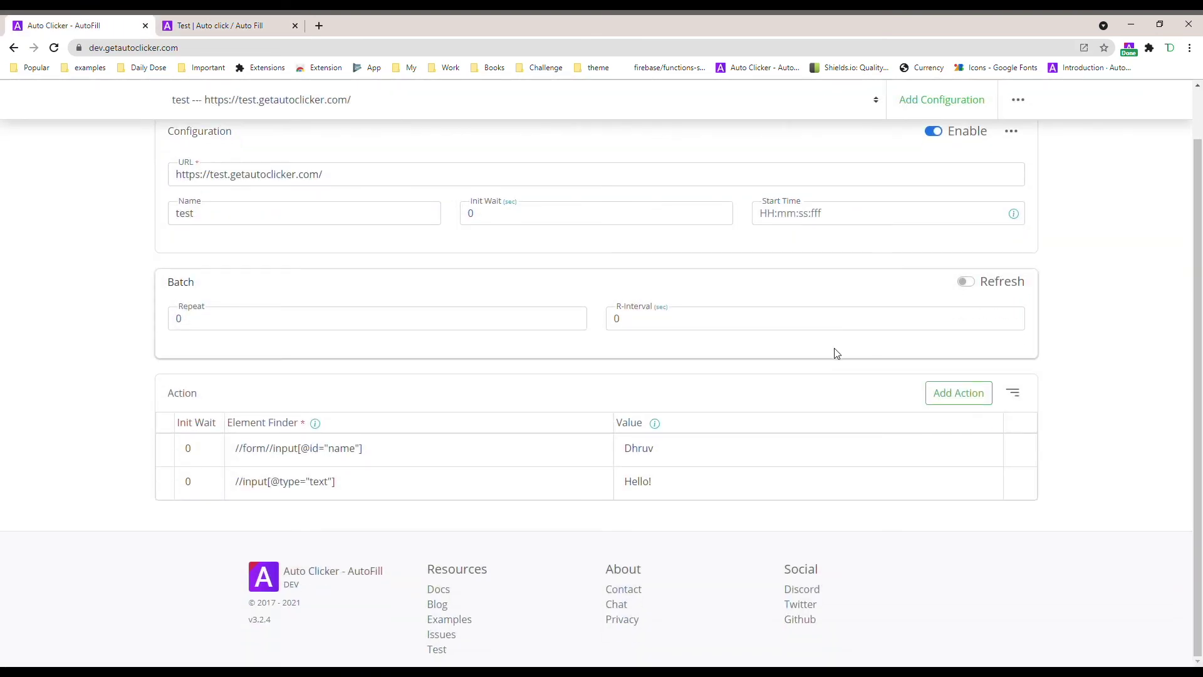
- Review the first action's Element Finder help, then open Docs from the footer
double_click(201, 449)
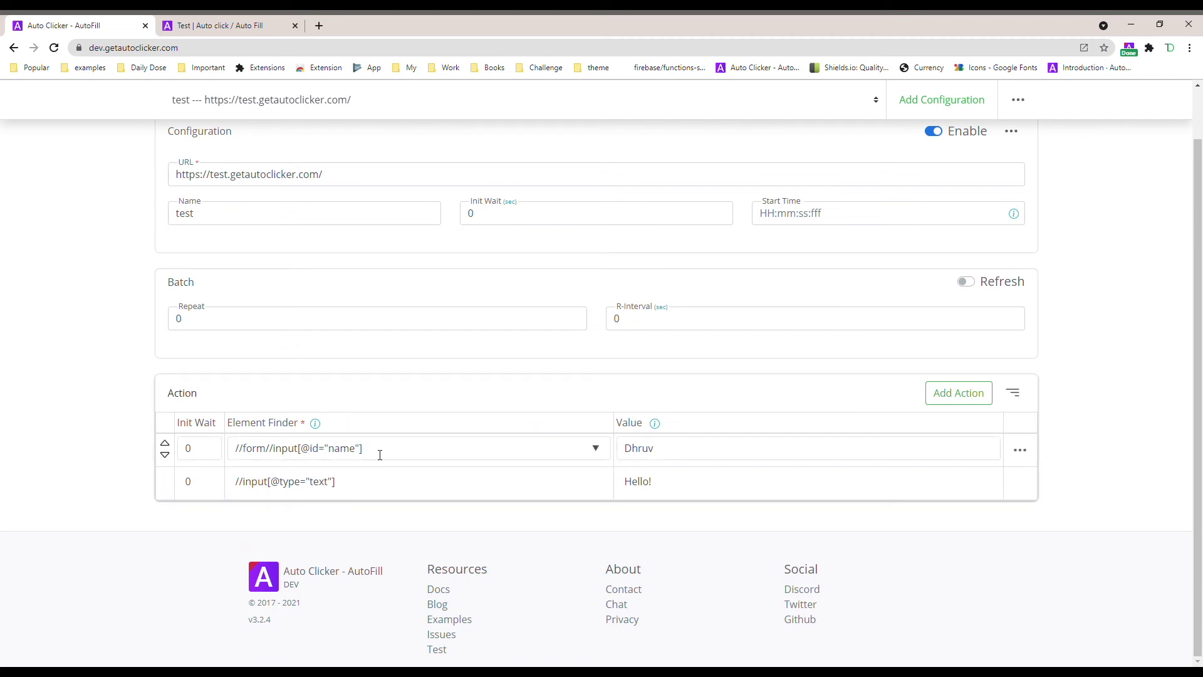
drag(378, 453, 202, 451)
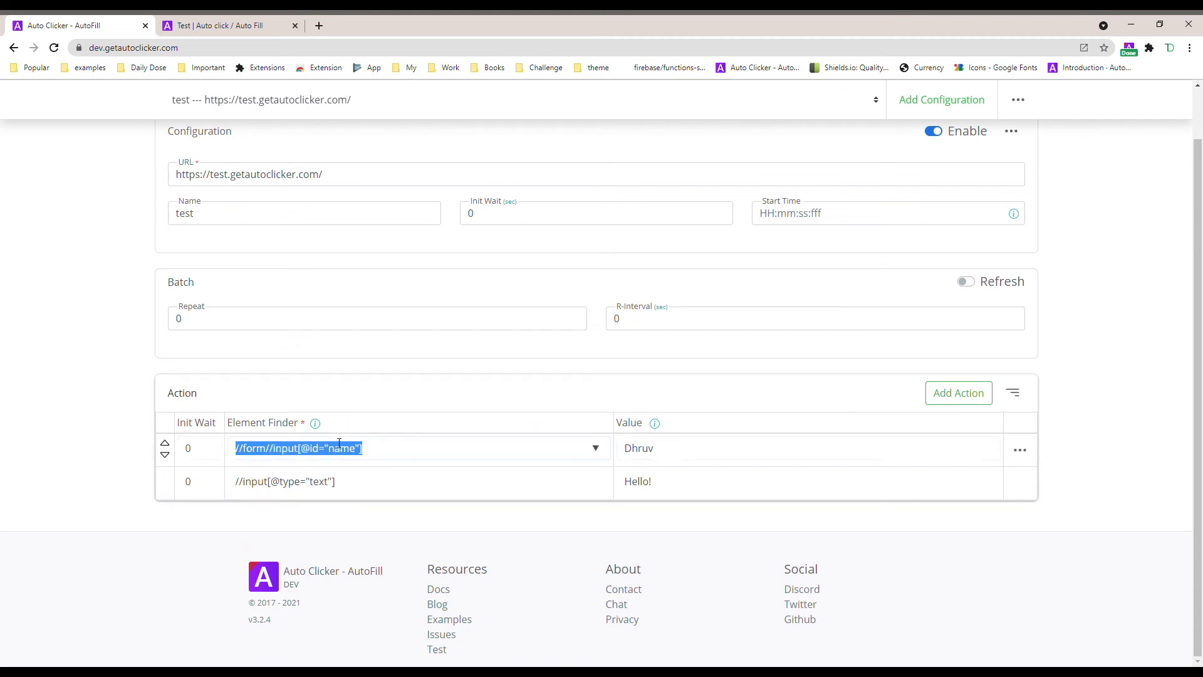
click(315, 423)
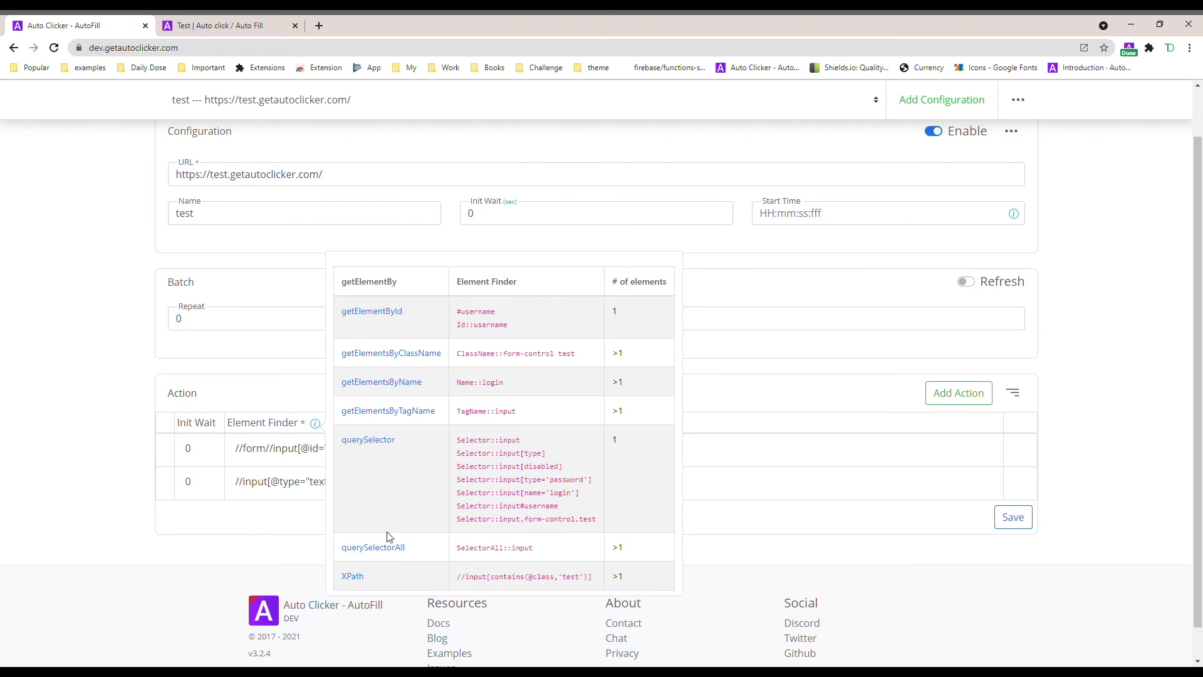
click(89, 467)
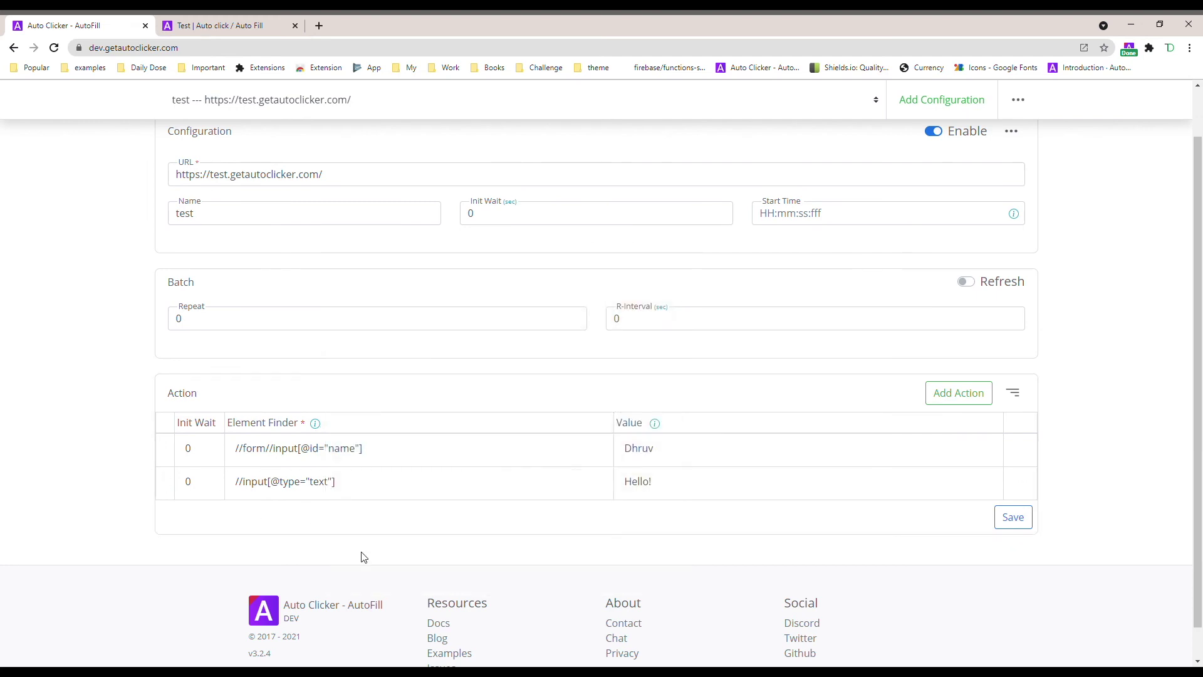
scroll(448, 558, down, 1)
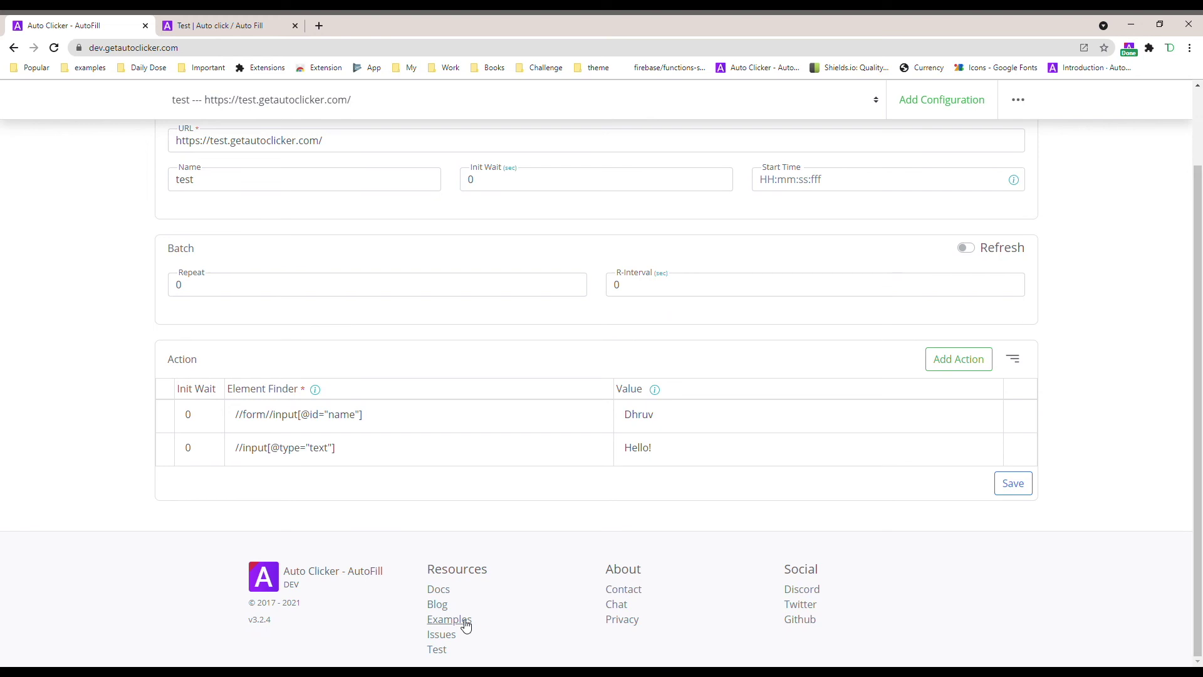
click(439, 589)
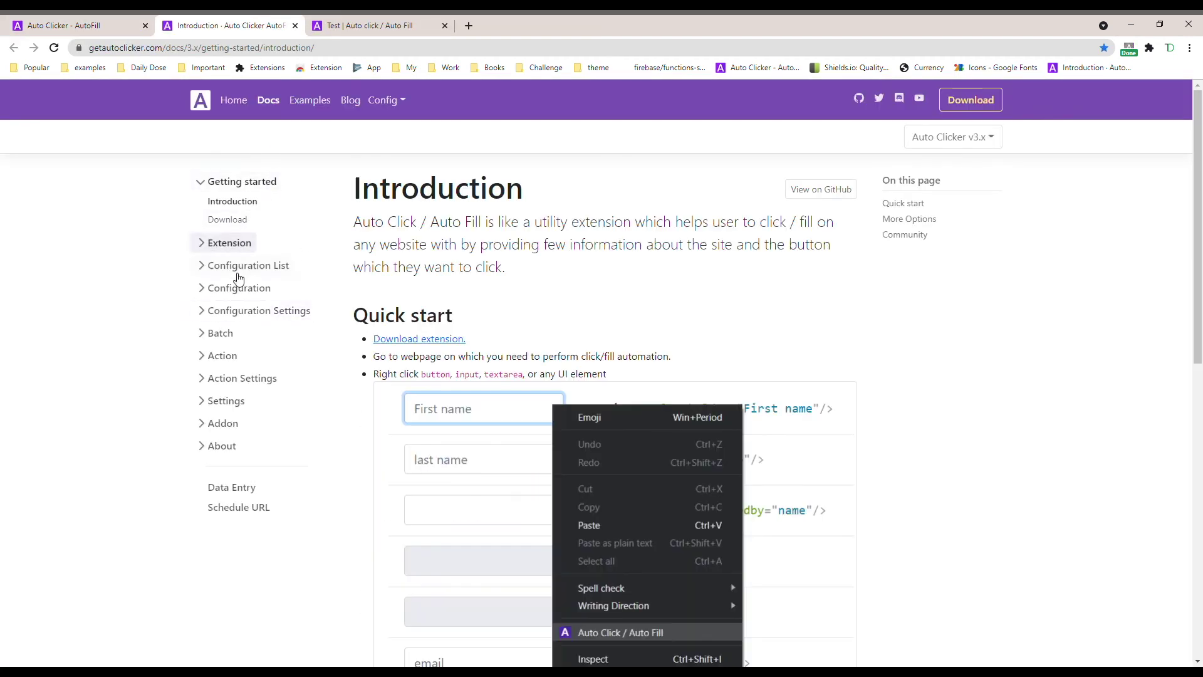
- Open Action > Element Finder and review the inputEmail and inputPassword ID examples
click(232, 362)
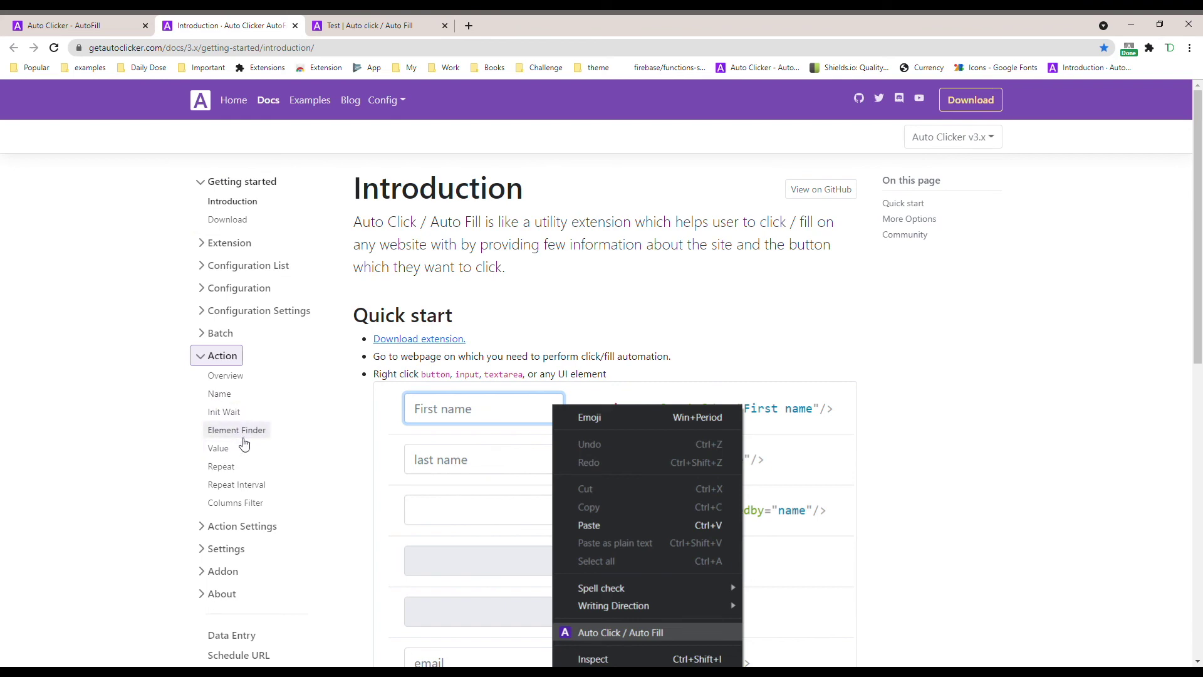
click(248, 437)
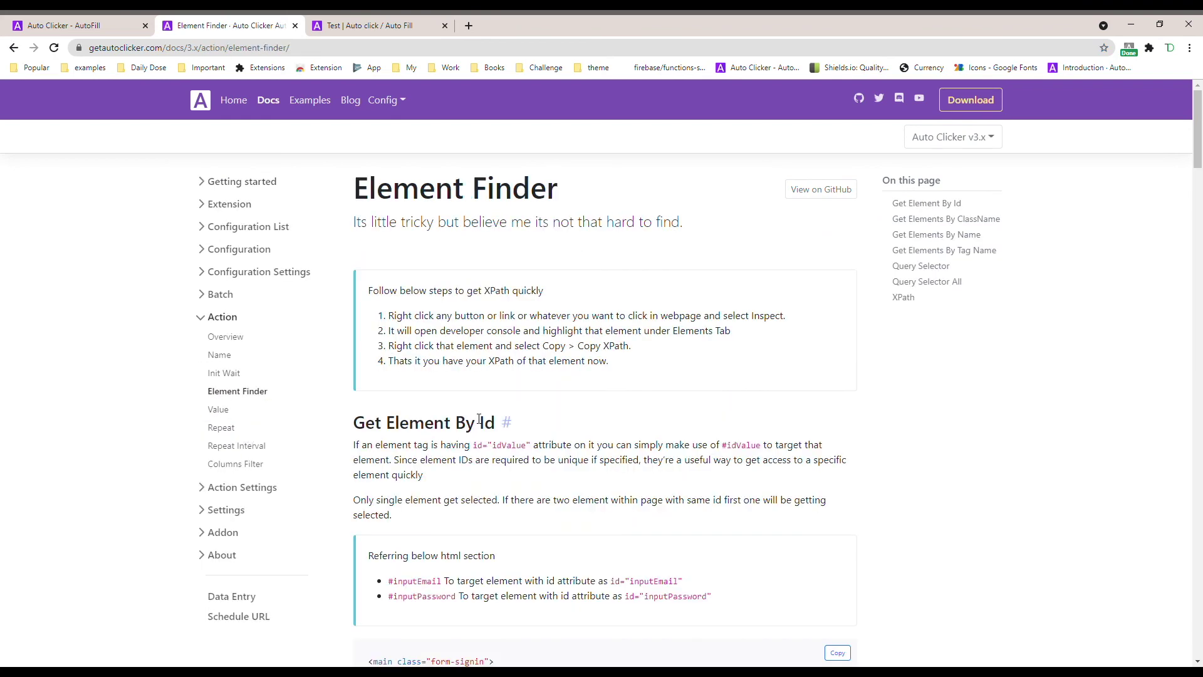
scroll(546, 376, down, 5)
scroll(545, 377, up, 3)
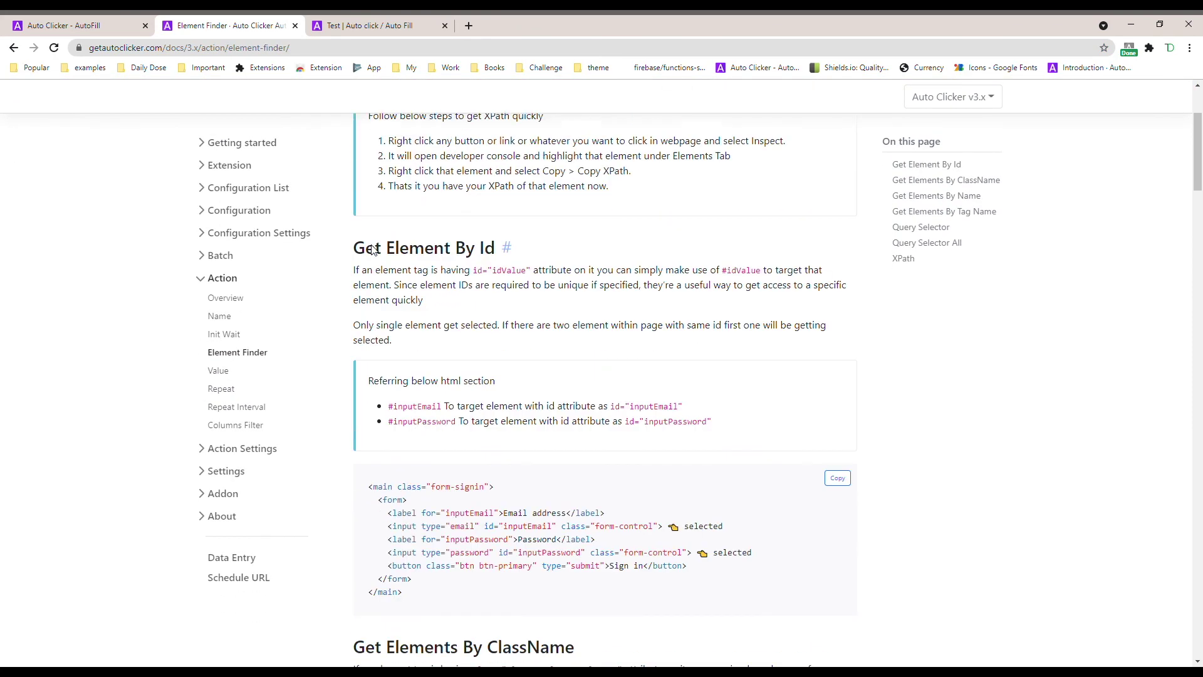
drag(375, 297, 517, 320)
scroll(644, 315, down, 3)
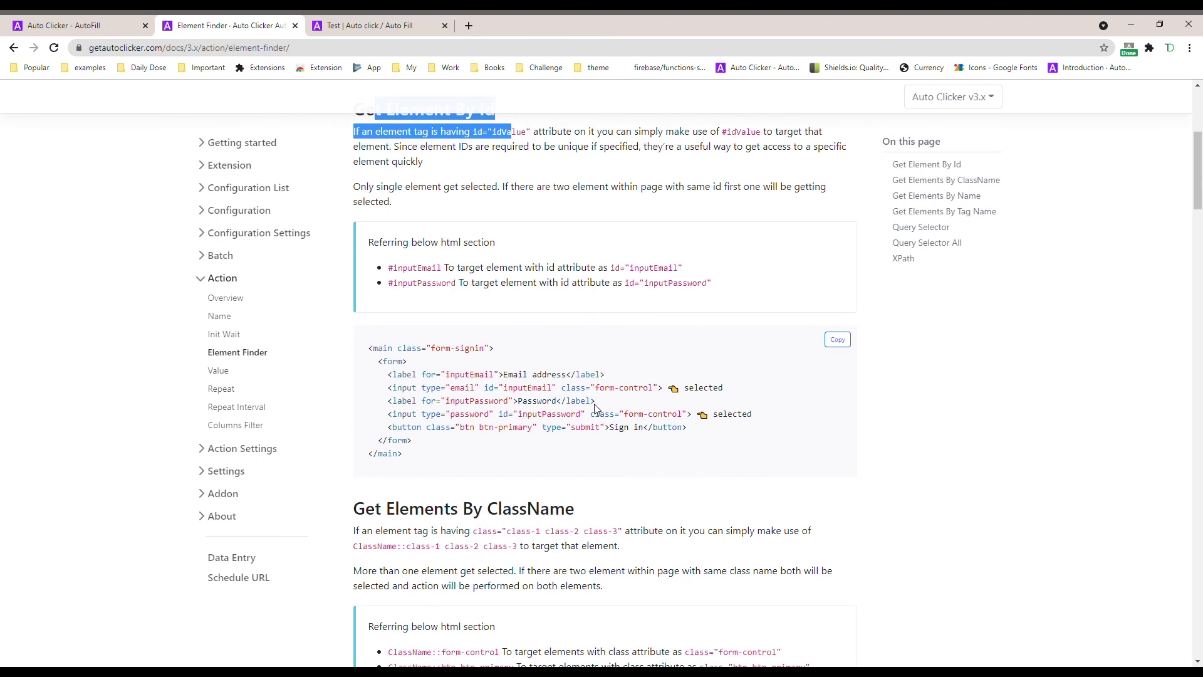
double_click(525, 388)
double_click(549, 414)
- Study the XPath section, including the //div/a[1] and a[last()] examples
scroll(551, 417, down, 4)
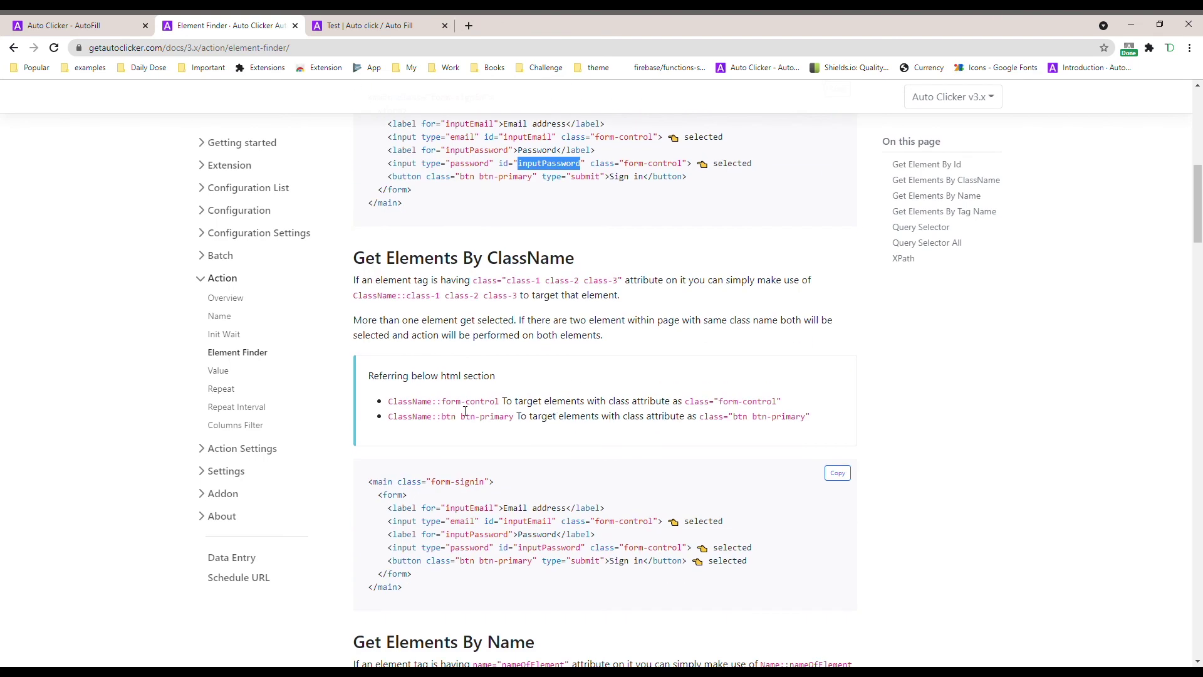
scroll(500, 505, down, 5)
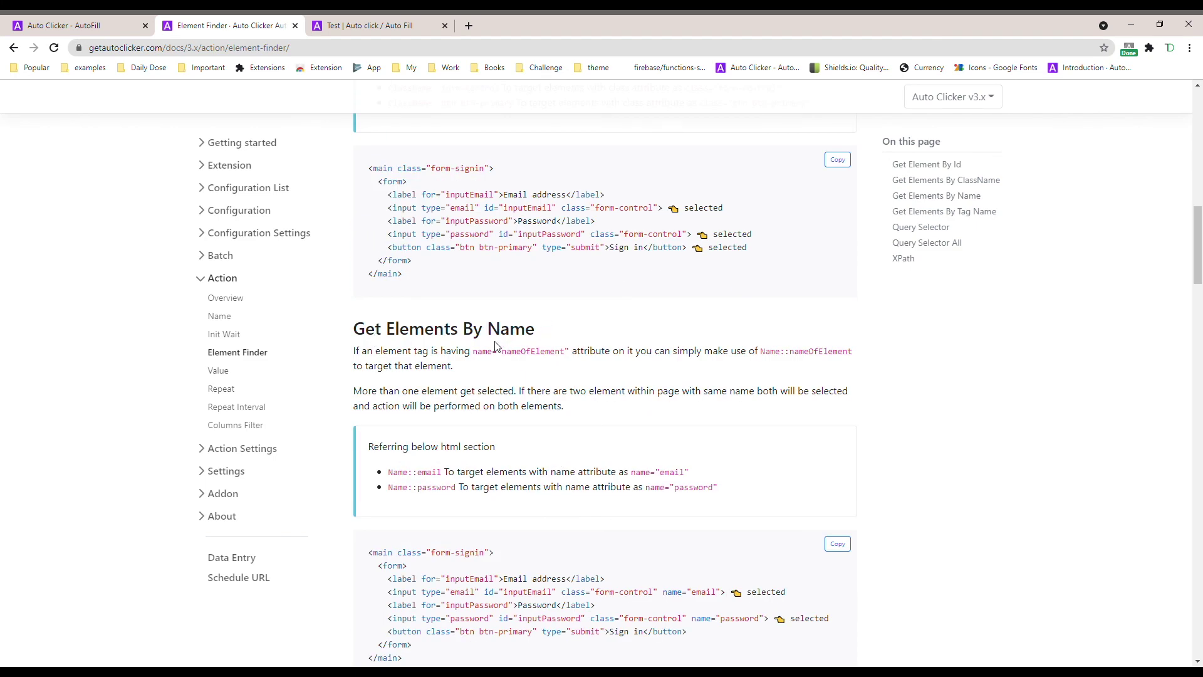
scroll(545, 342, down, 5)
scroll(601, 340, down, 2)
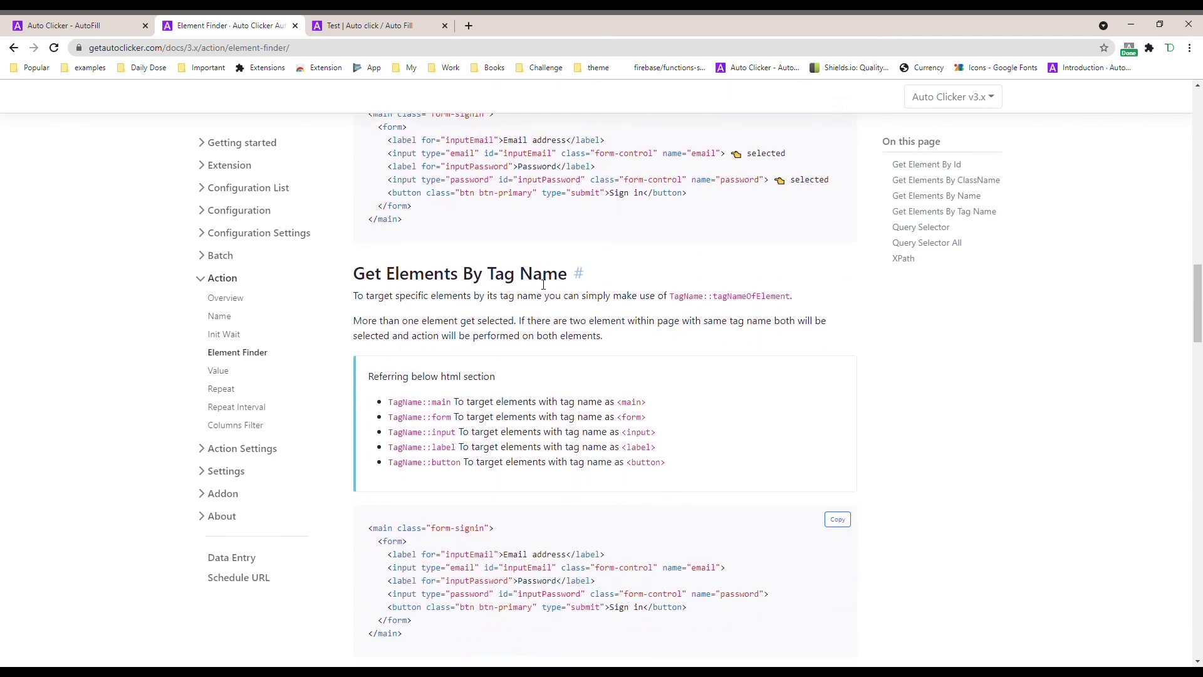
scroll(516, 352, down, 5)
scroll(568, 445, down, 3)
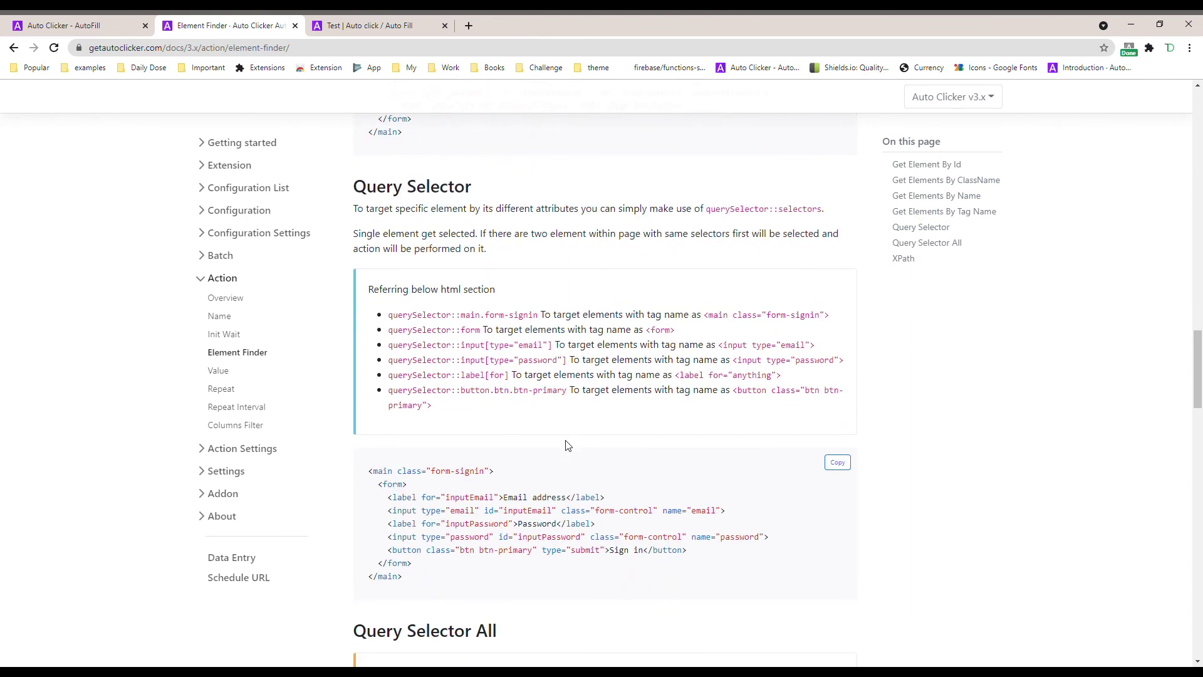
scroll(568, 445, down, 9)
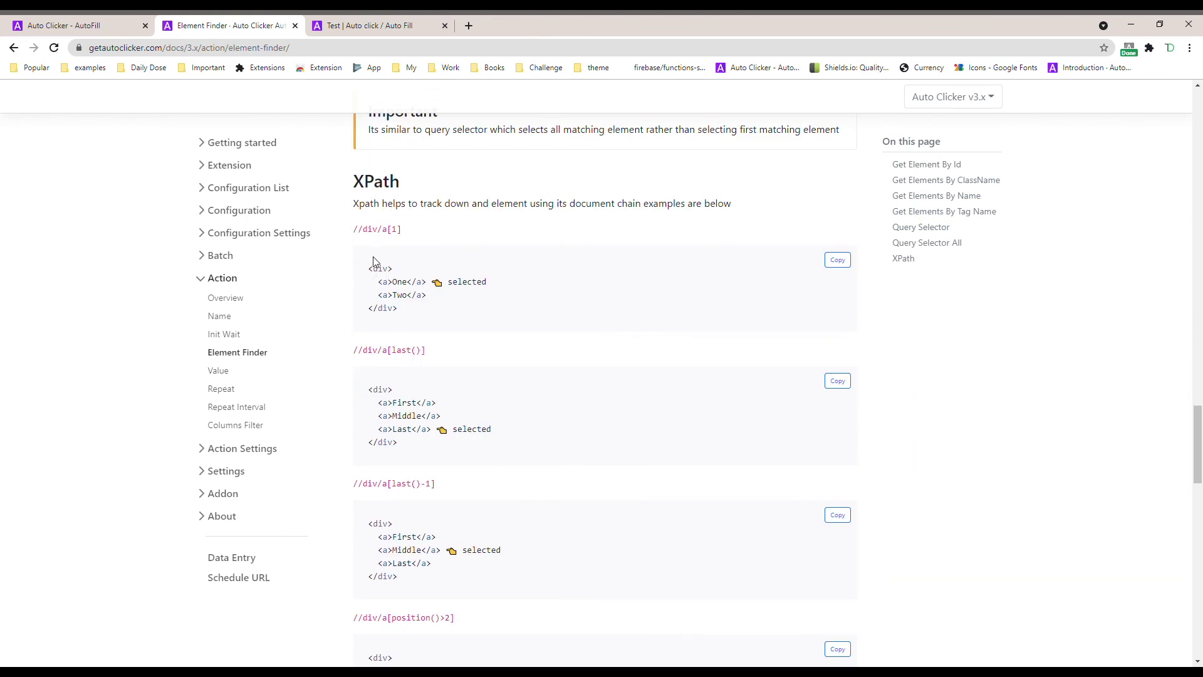
drag(350, 230, 470, 231)
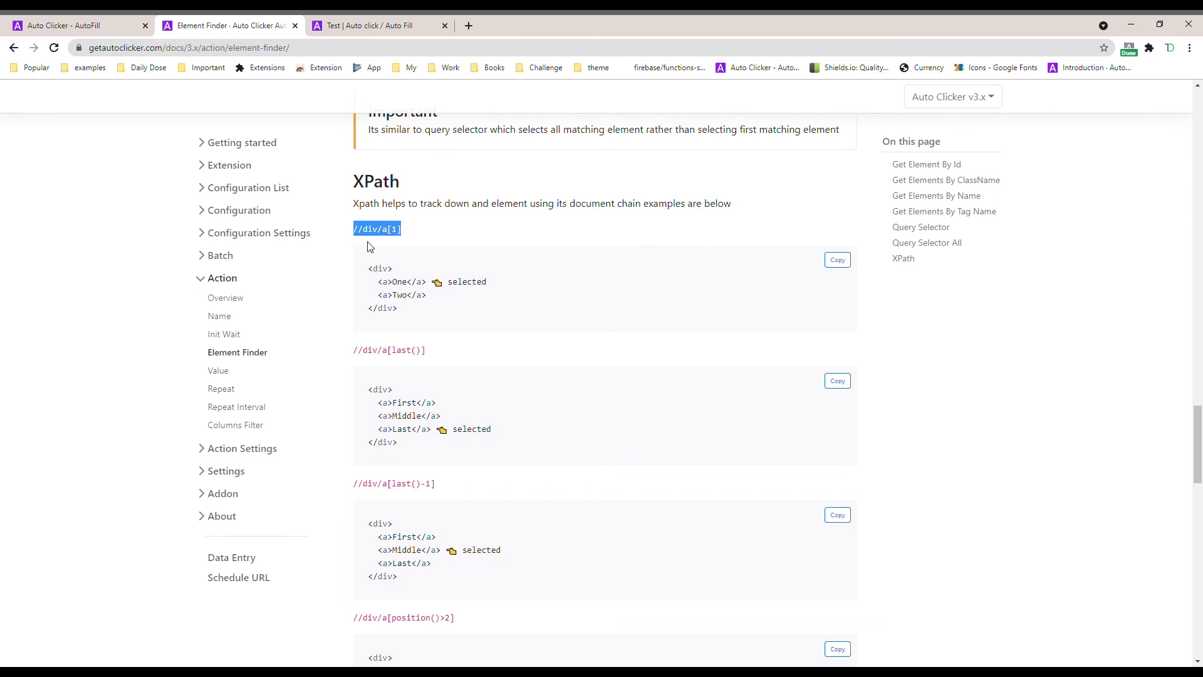
drag(378, 282, 461, 283)
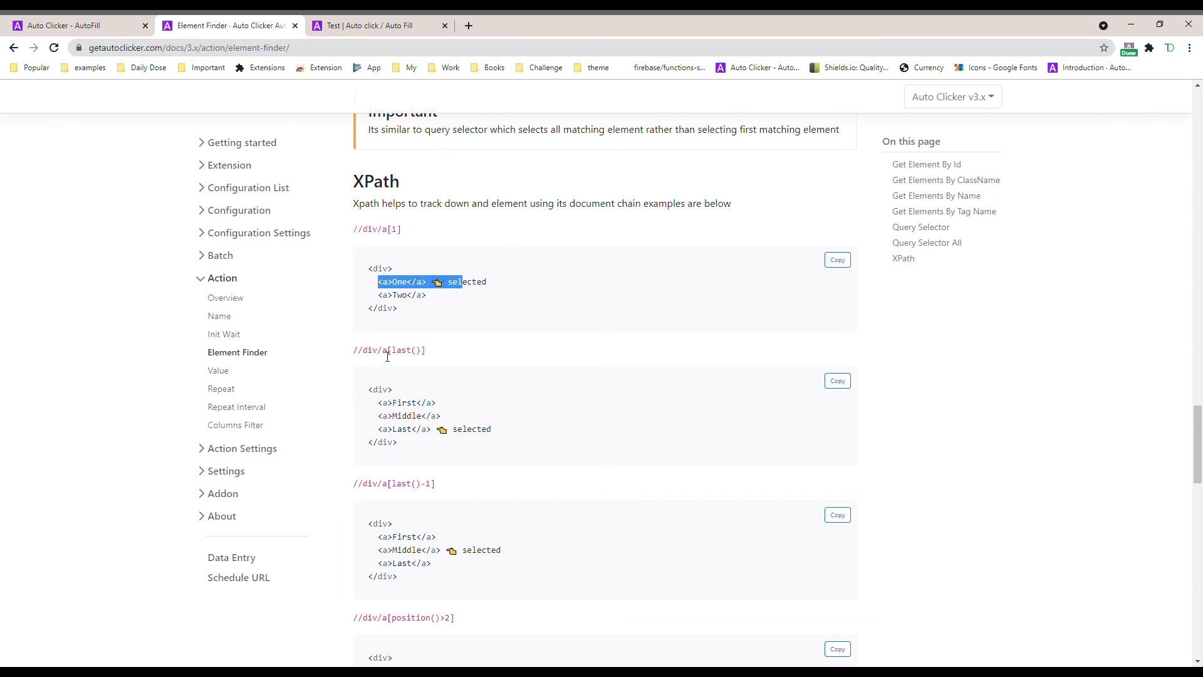
drag(383, 353, 494, 358)
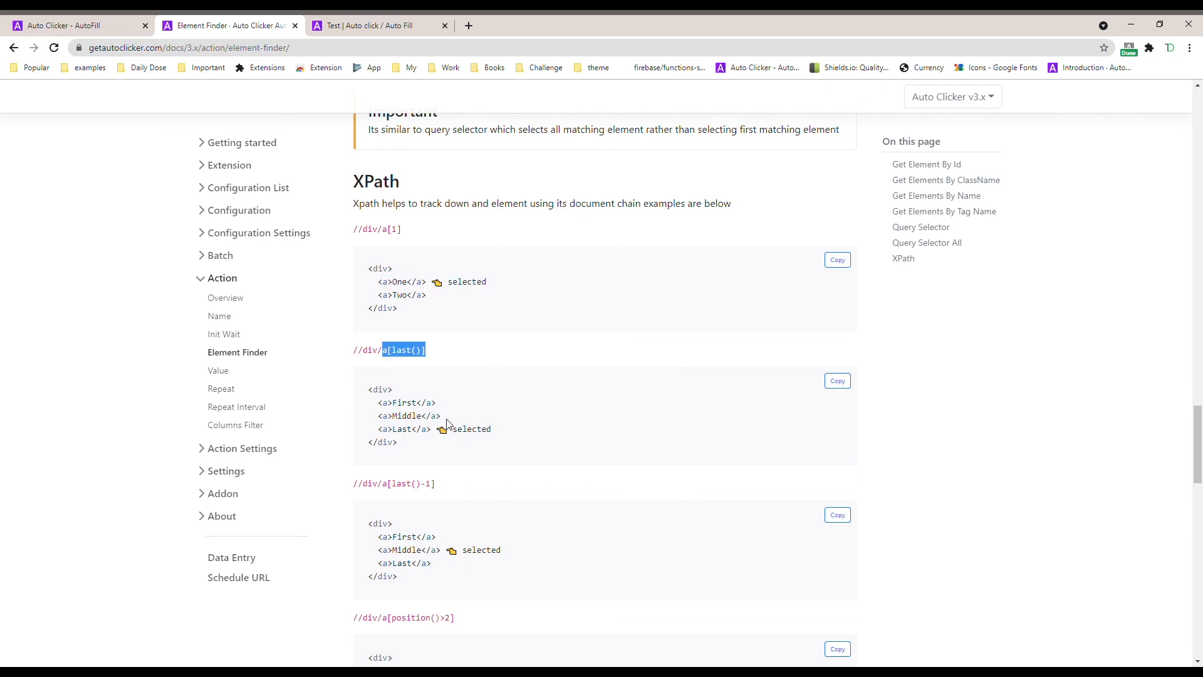
scroll(447, 423, down, 20)
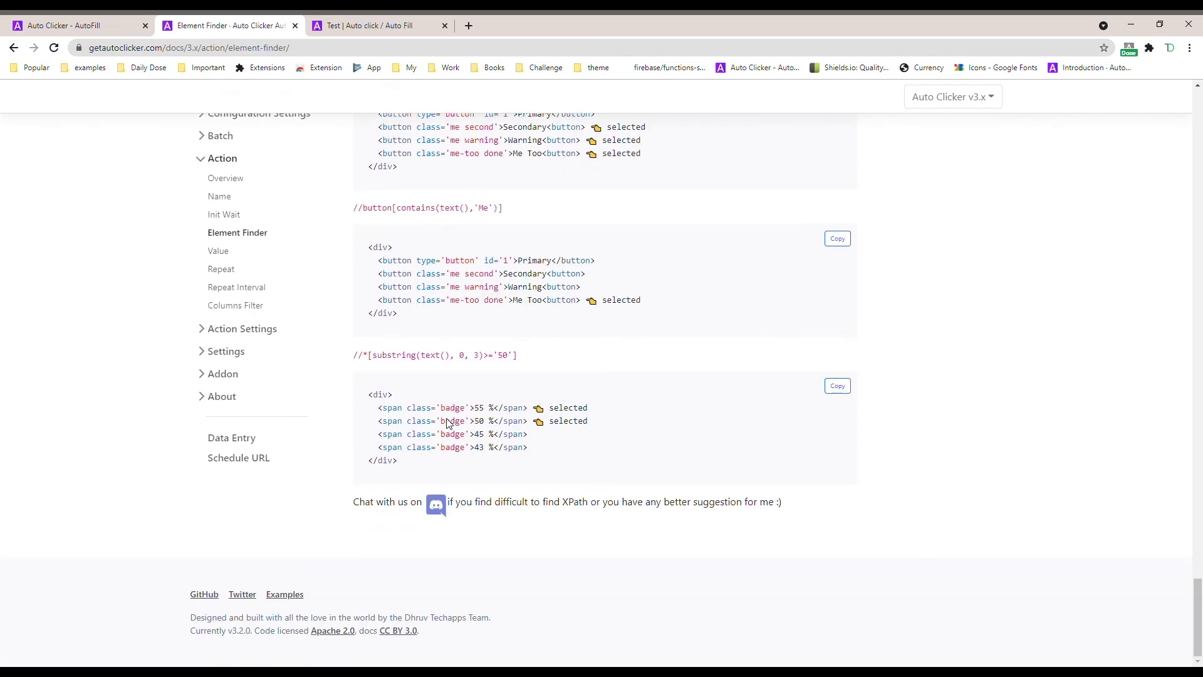
scroll(452, 424, up, 6)
scroll(447, 423, up, 3)
scroll(447, 423, down, 3)
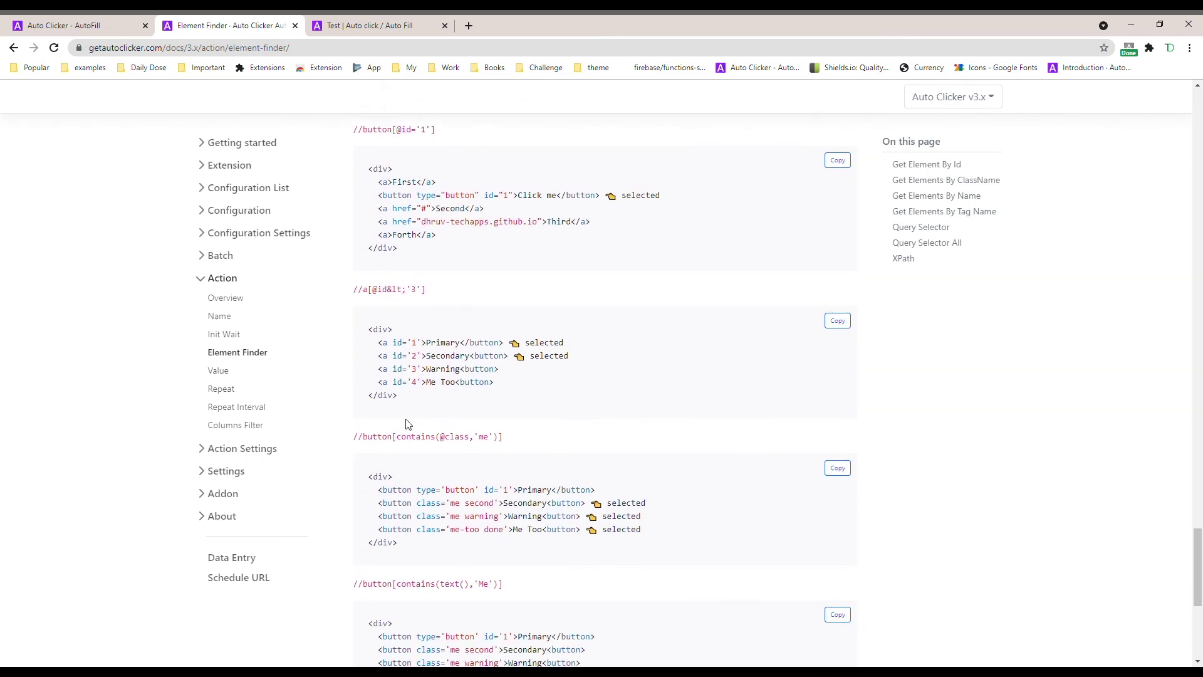
scroll(520, 433, down, 4)
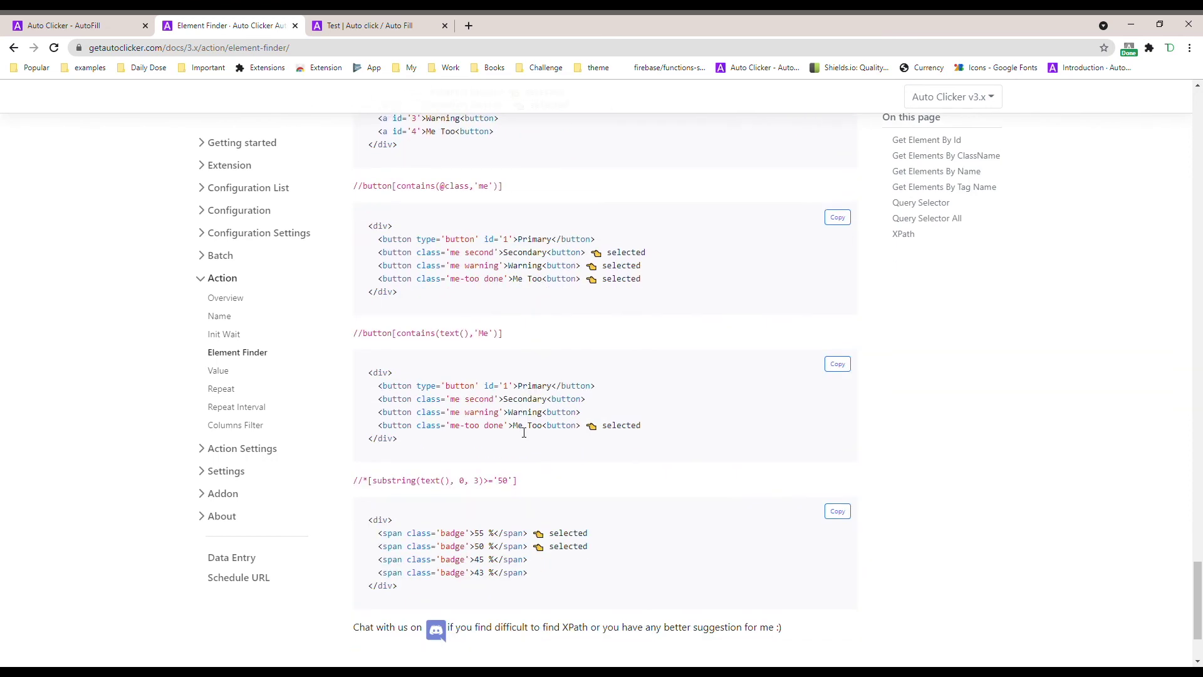
scroll(446, 132, up, 15)
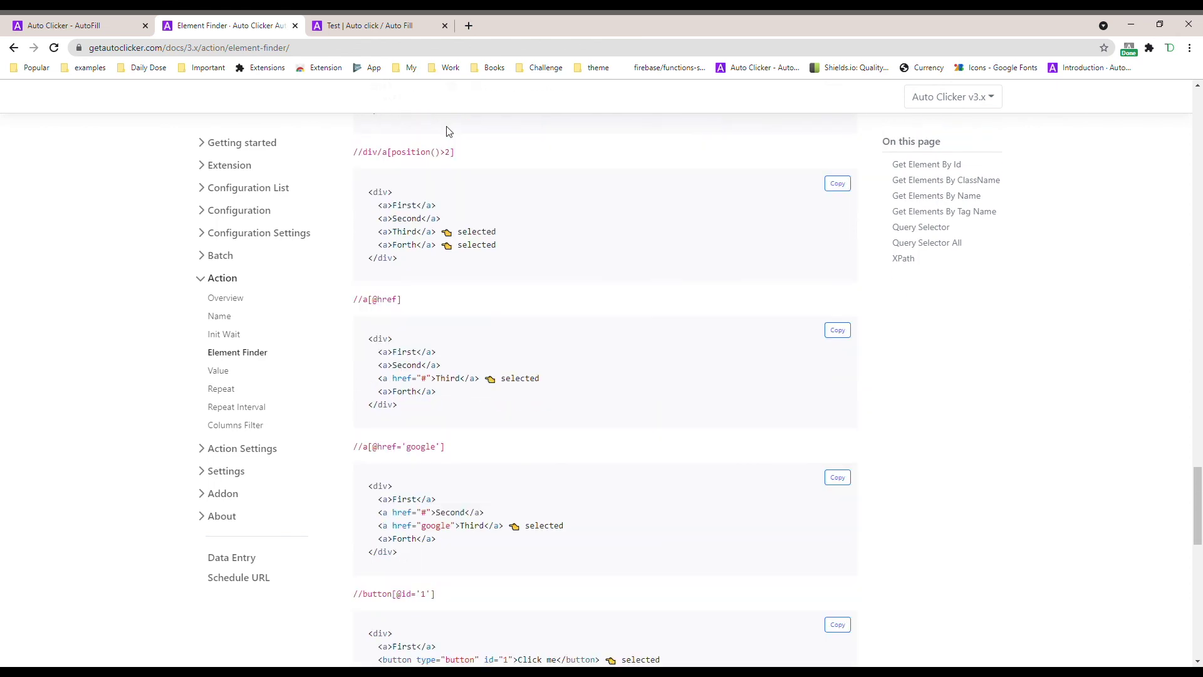
scroll(448, 132, up, 5)
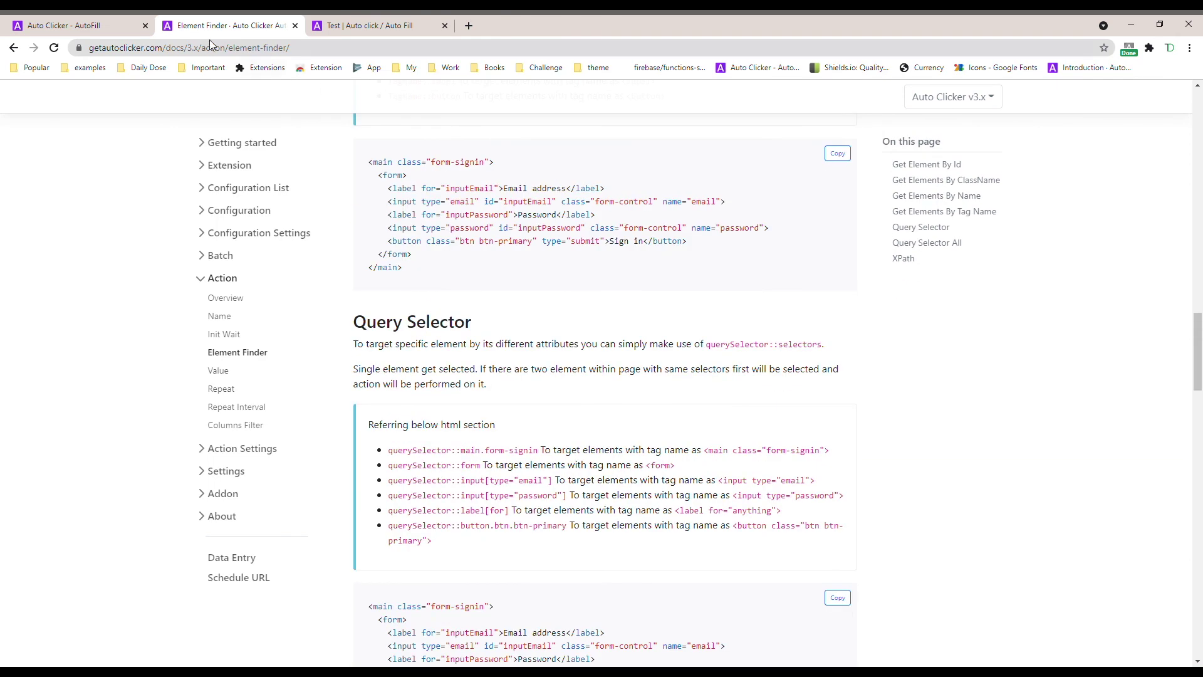